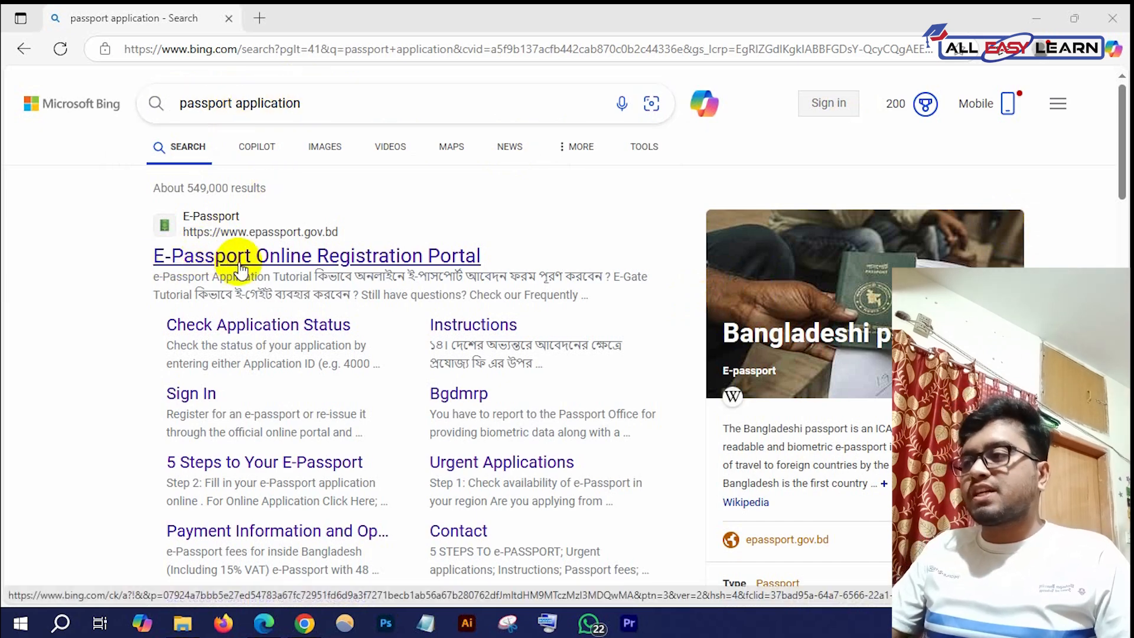
Open the E-Passport Online Registration Portal (epassport.gov.bd) from the Bing results in a new tab
click(297, 278)
click(295, 272)
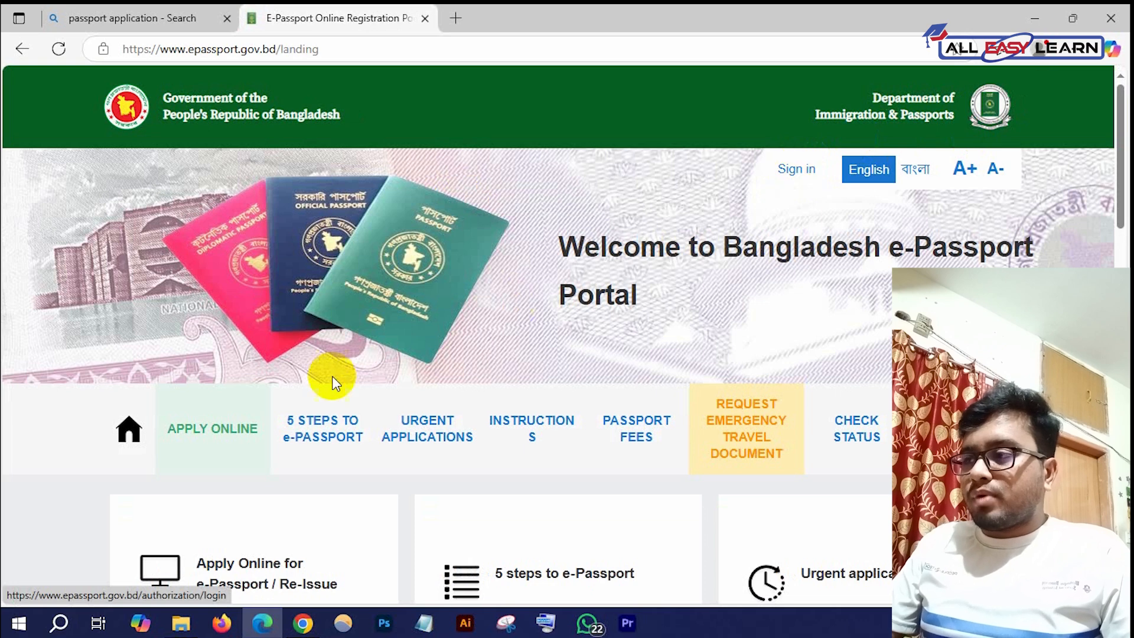
Start a direct online e-passport application from the portal landing page
scroll(424, 342, down, 3)
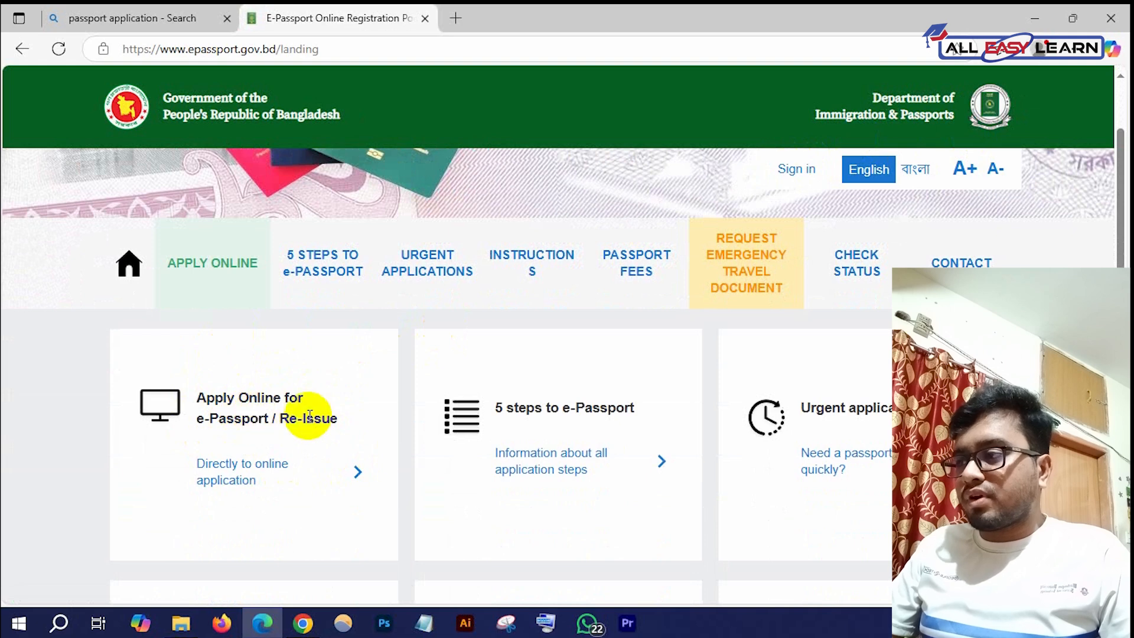
click(341, 468)
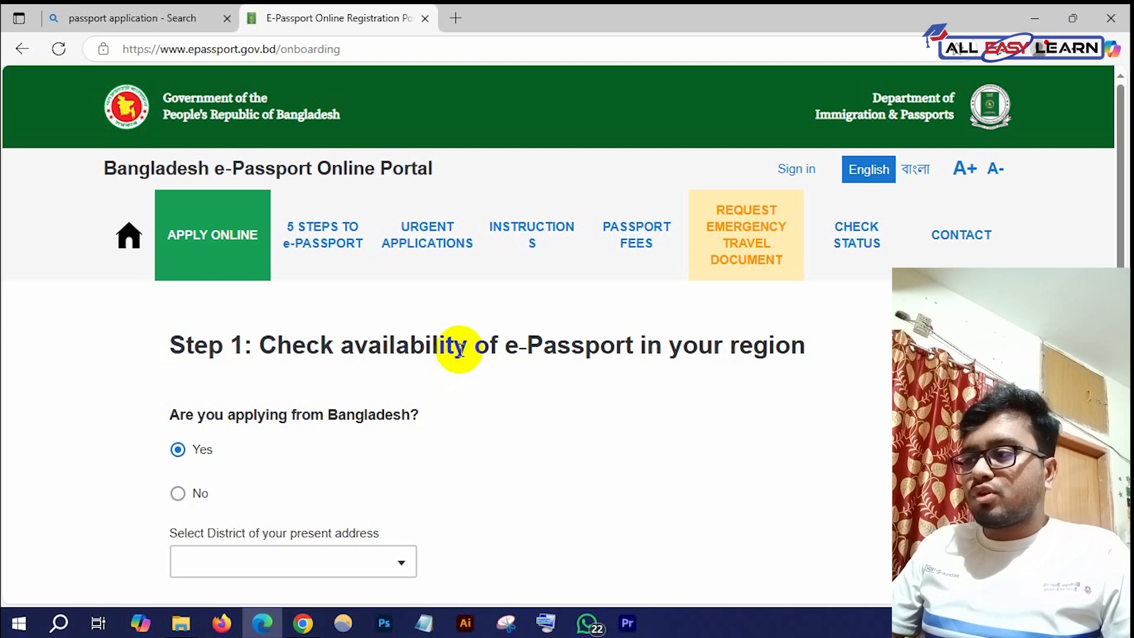
scroll(460, 347, down, 1)
scroll(459, 347, up, 1)
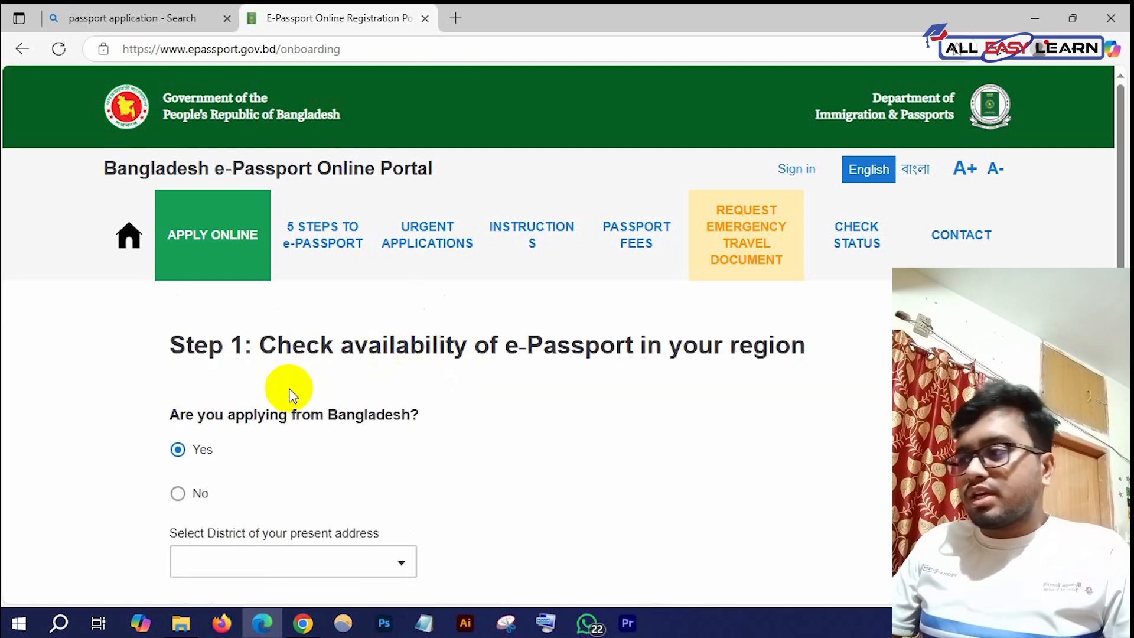
scroll(237, 408, down, 1)
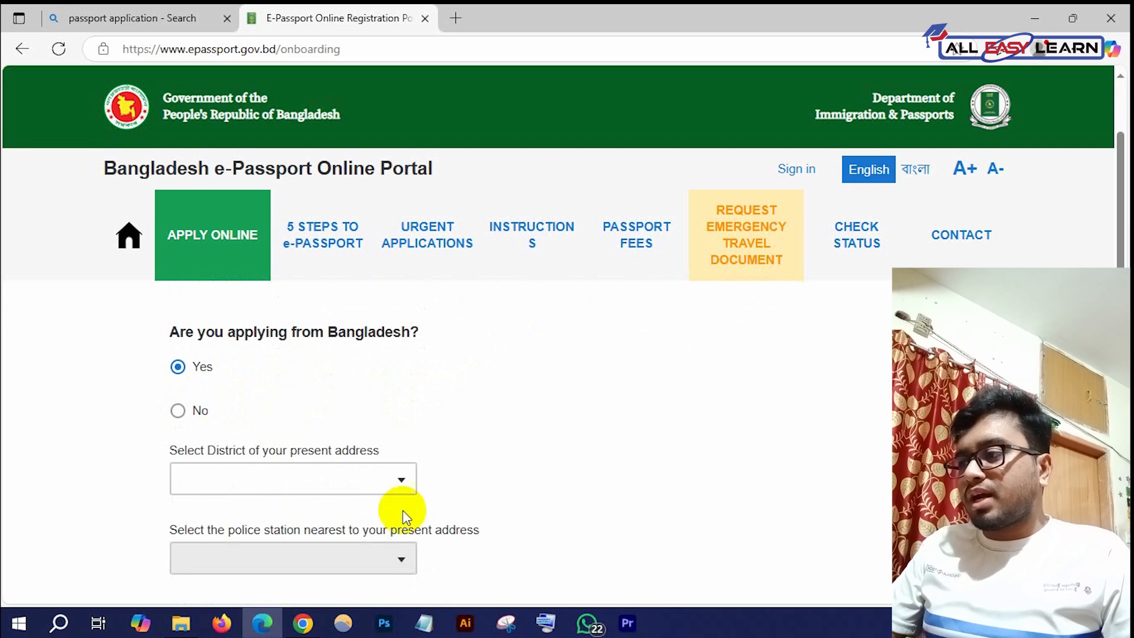
Choose THAKURGAON as the district and THAKURGAON SADAR as the police station, then continue
click(390, 490)
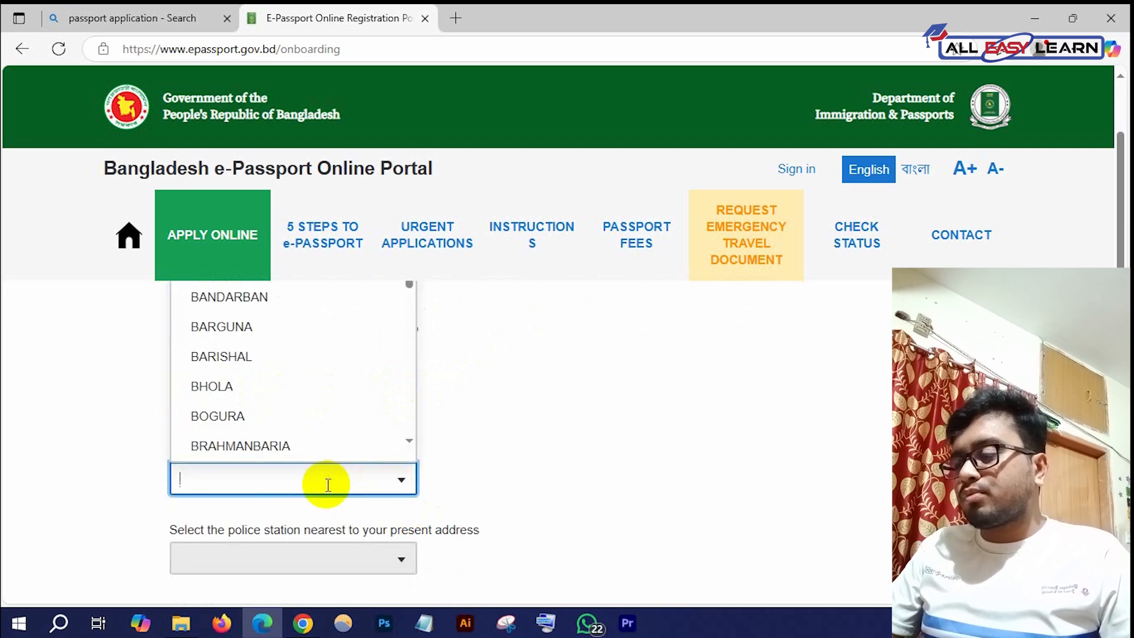
text(THAKU)
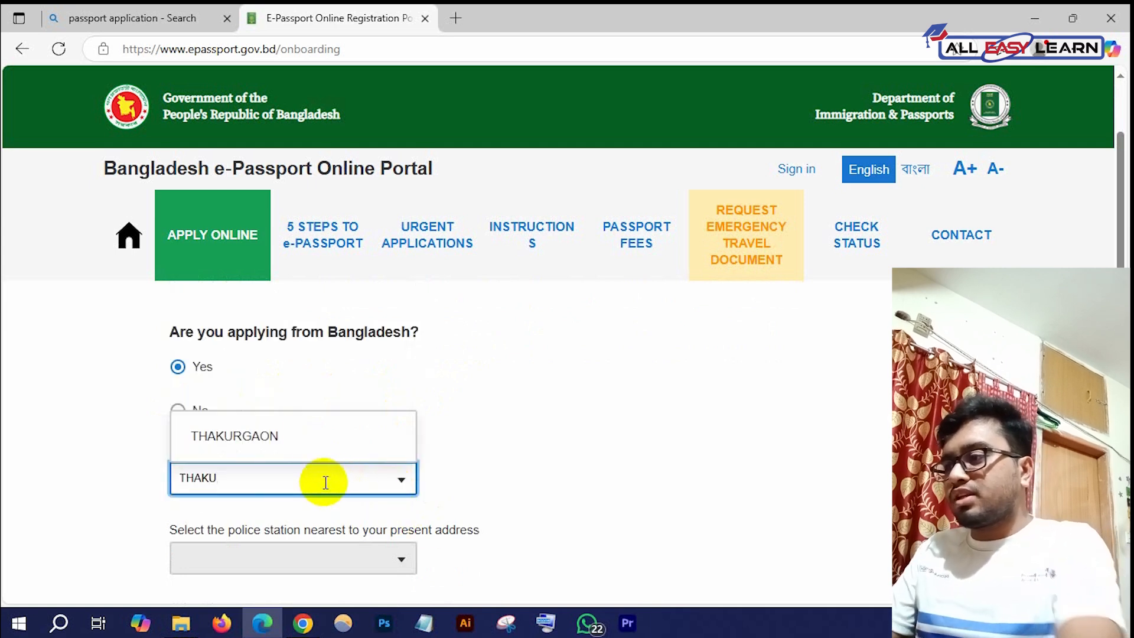
click(328, 432)
scroll(414, 414, down, 2)
click(299, 402)
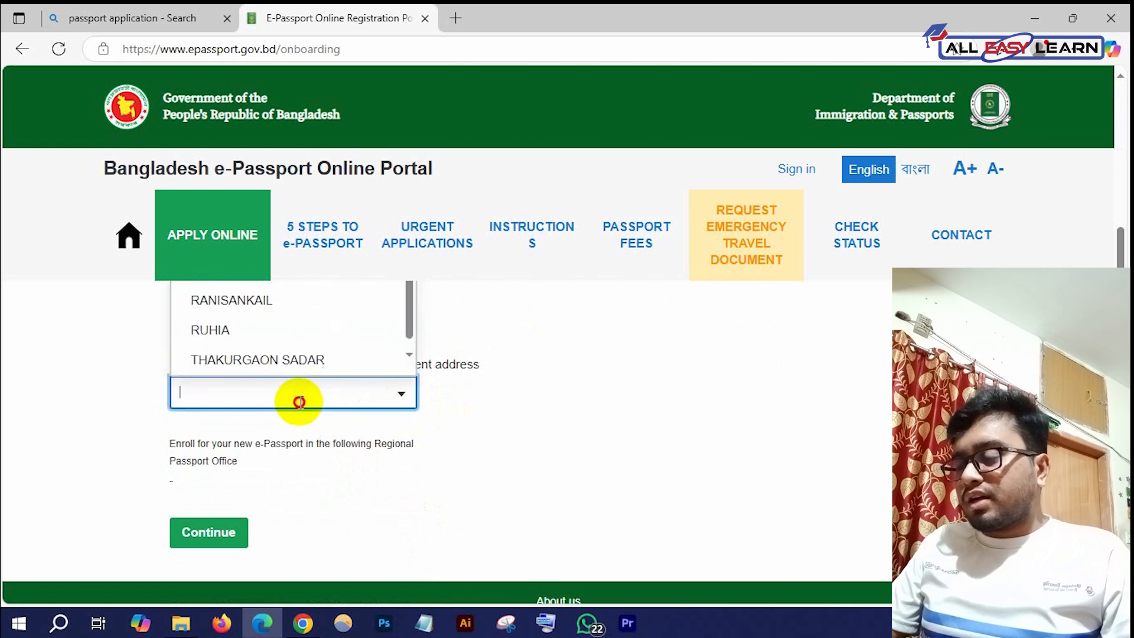
click(317, 357)
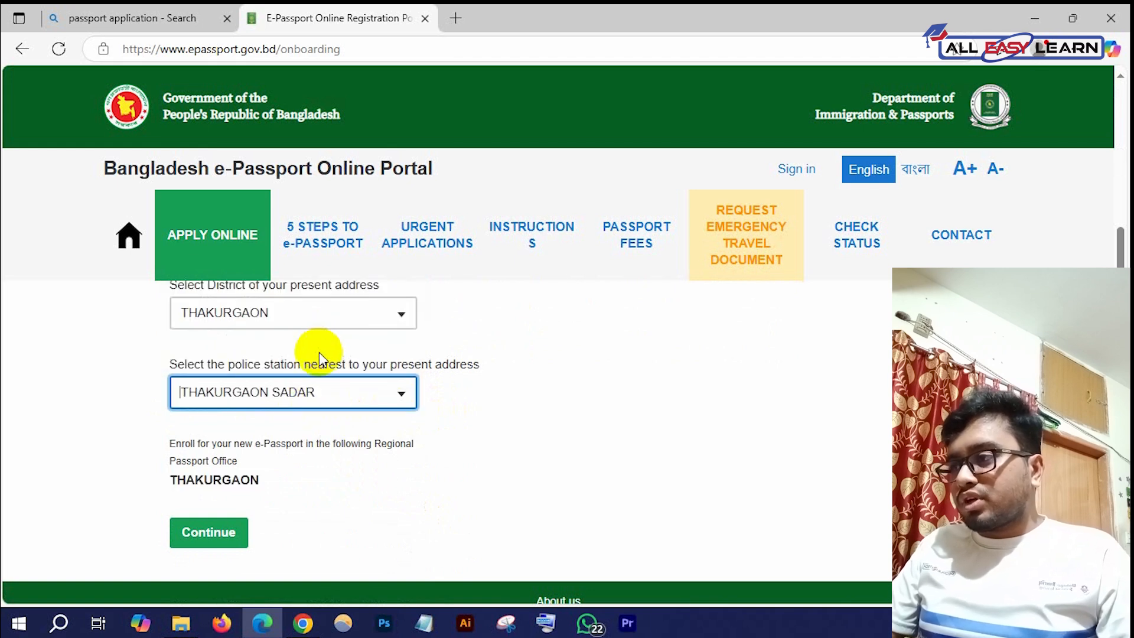
click(211, 550)
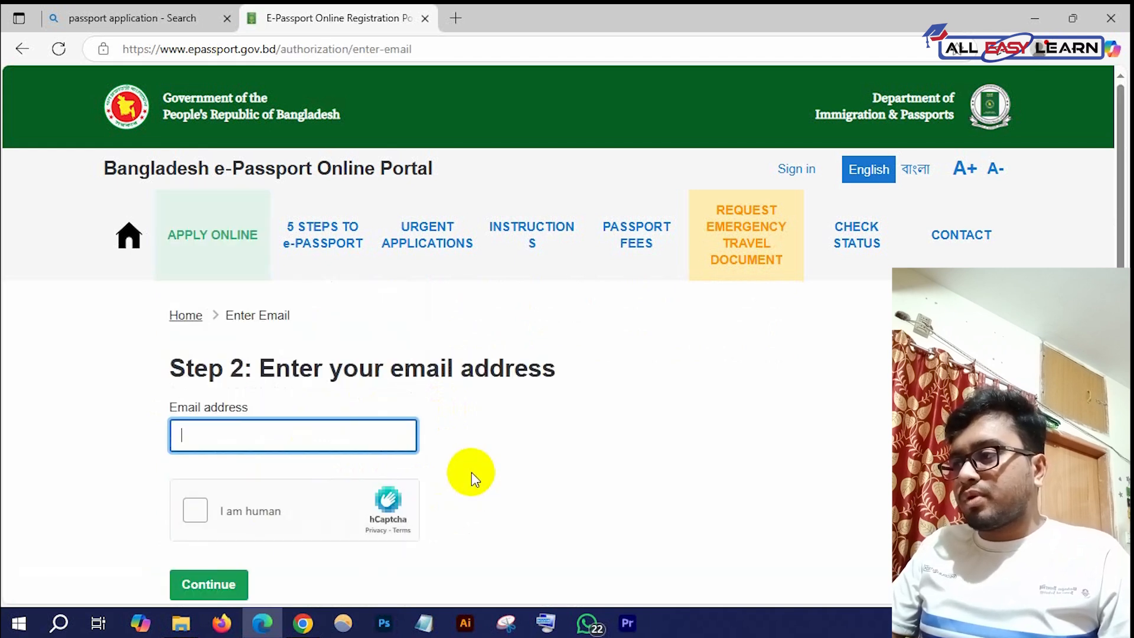
scroll(346, 395, down, 1)
Enter the applicant's email address, tick the hCaptcha 'I am human' box, and continue to Step 3
click(290, 349)
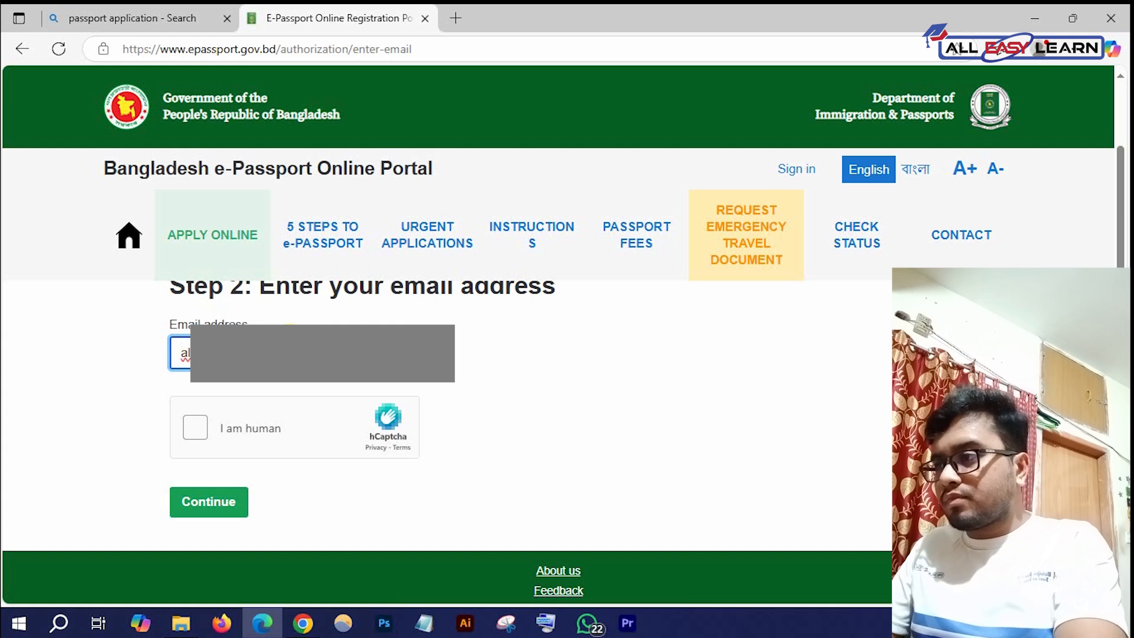
click(197, 430)
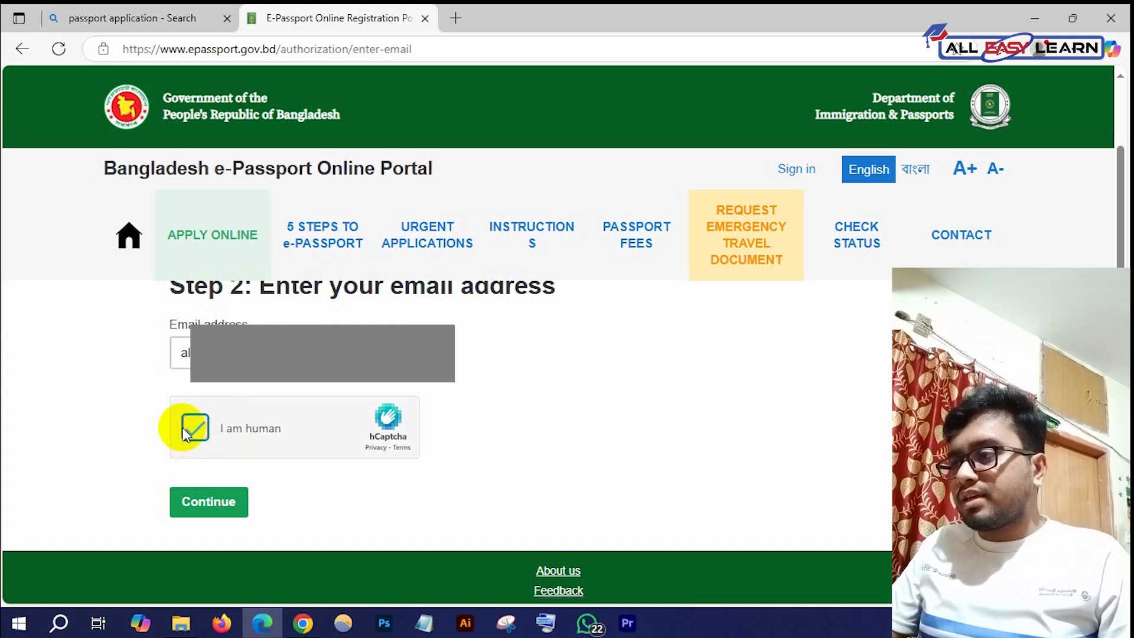
click(228, 516)
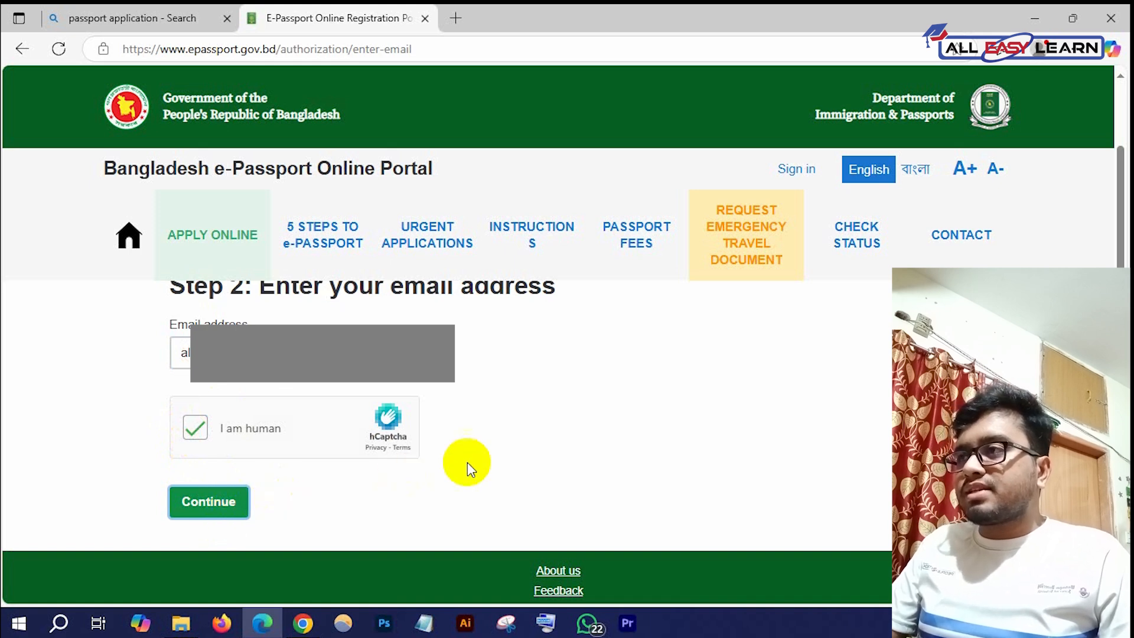
scroll(465, 439, up, 1)
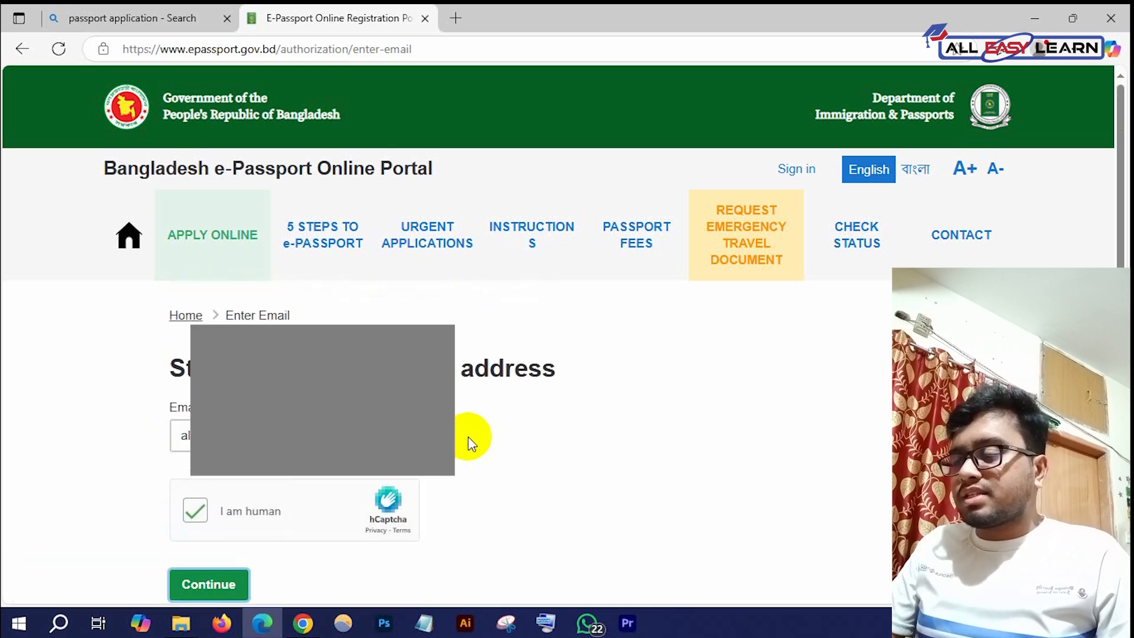
scroll(469, 443, down, 1)
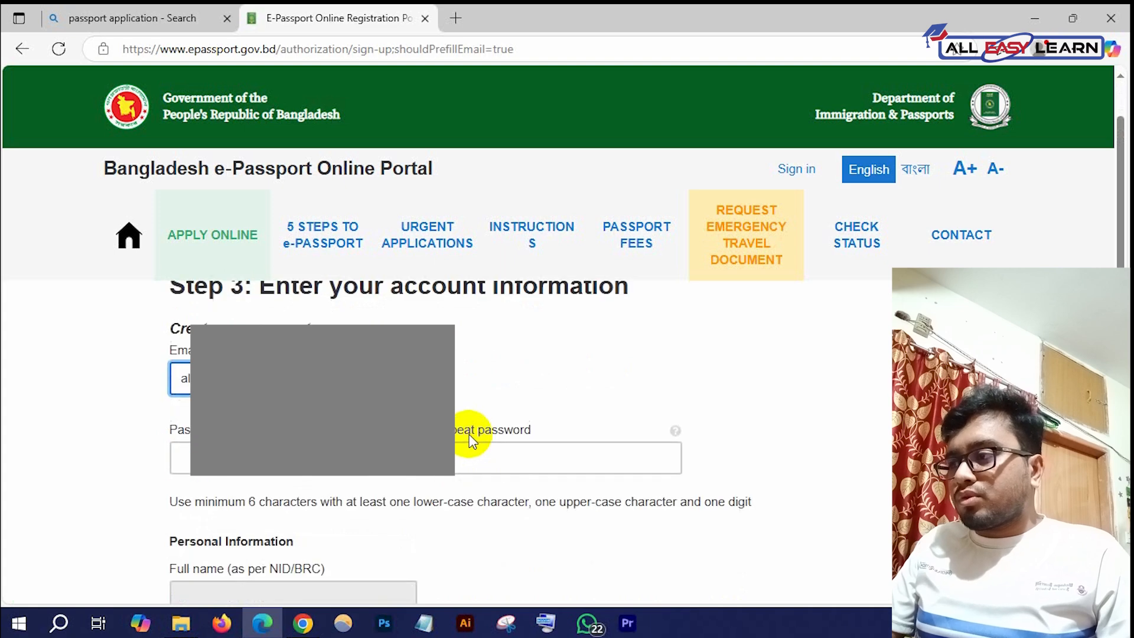
Fill in the account password and its confirmation on the sign-up form
click(304, 467)
scroll(414, 437, down, 2)
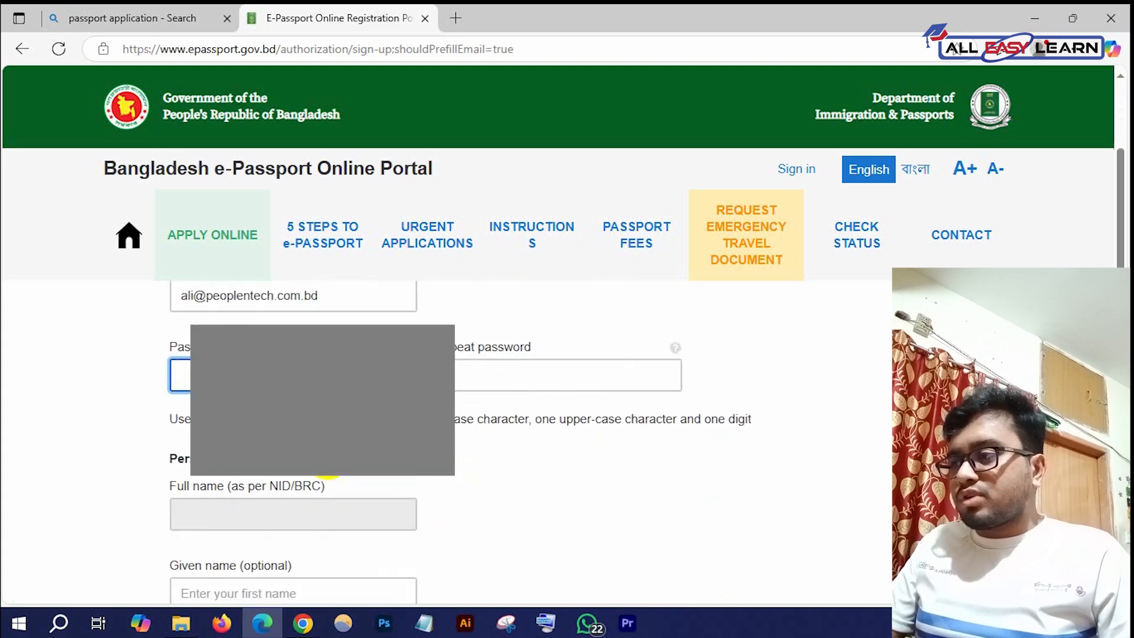
scroll(544, 375, up, 1)
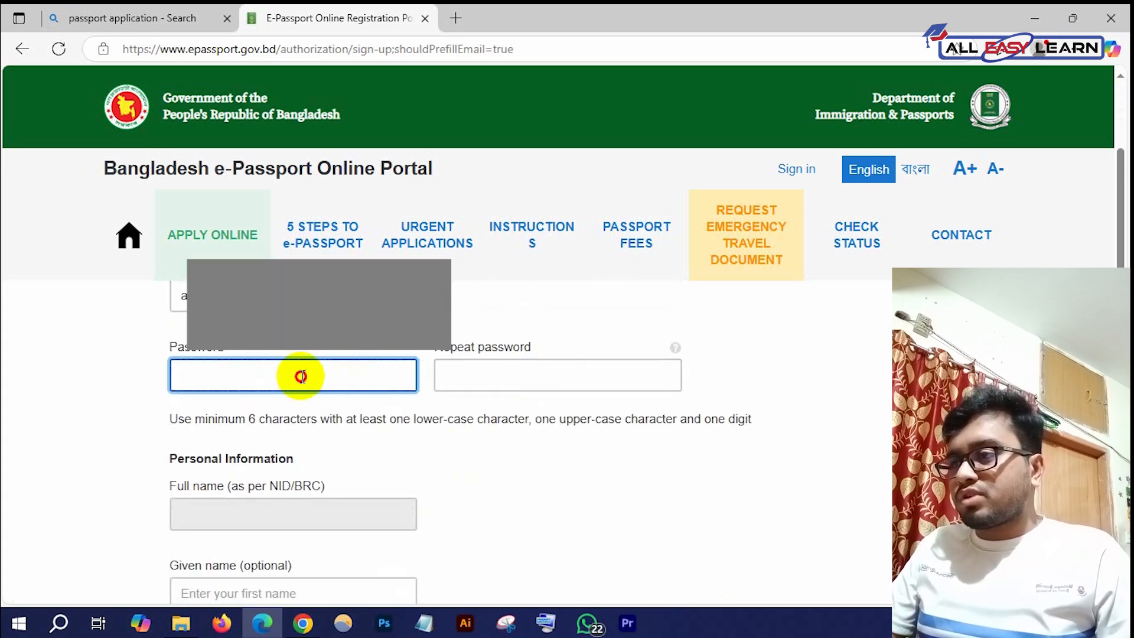
click(522, 377)
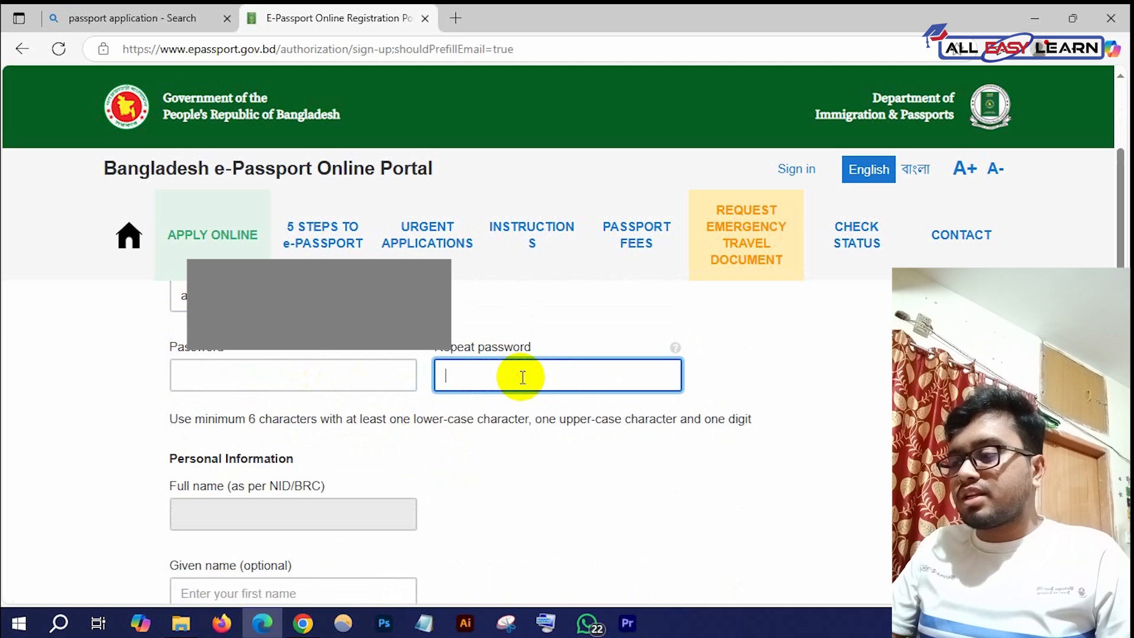
scroll(523, 377, down, 2)
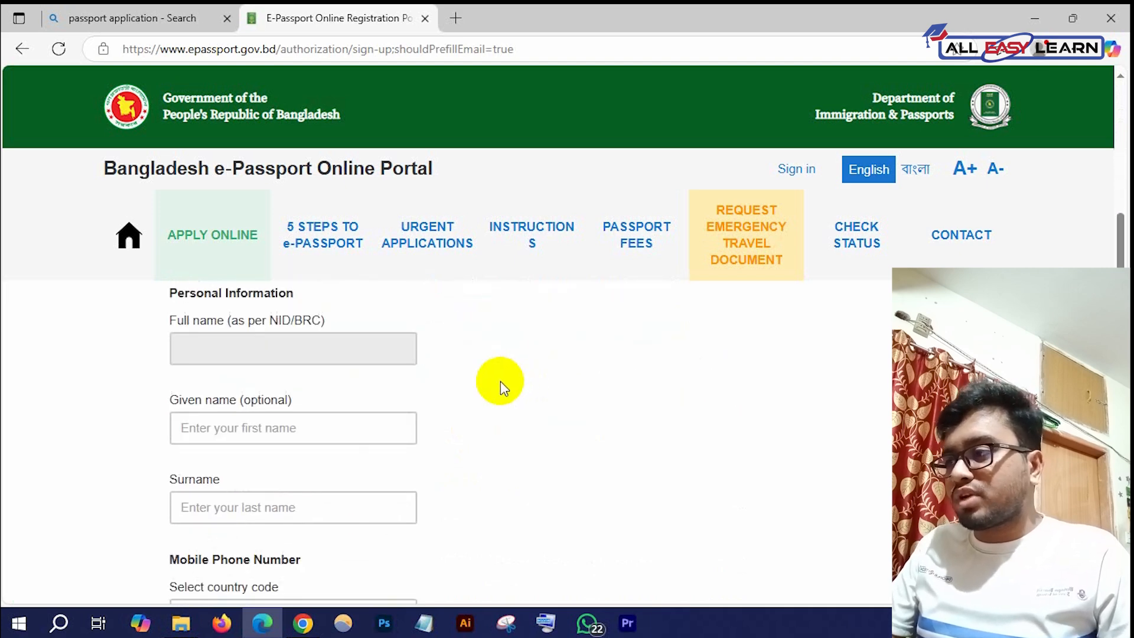
Enter the applicant's given name and surname, dismissing the autofill suggestions
click(248, 417)
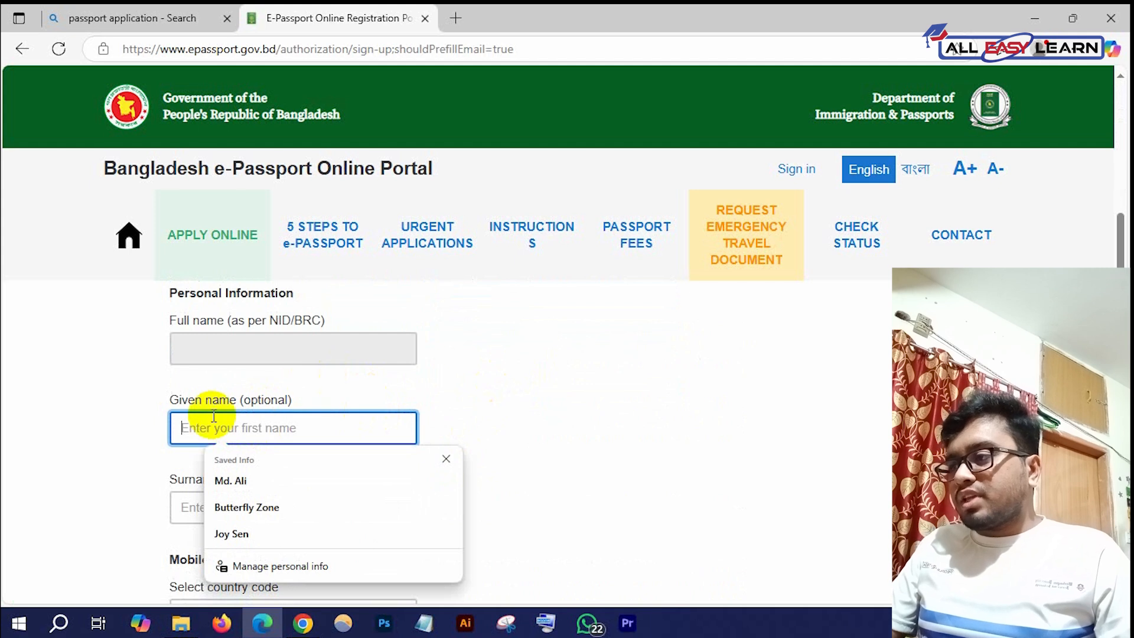
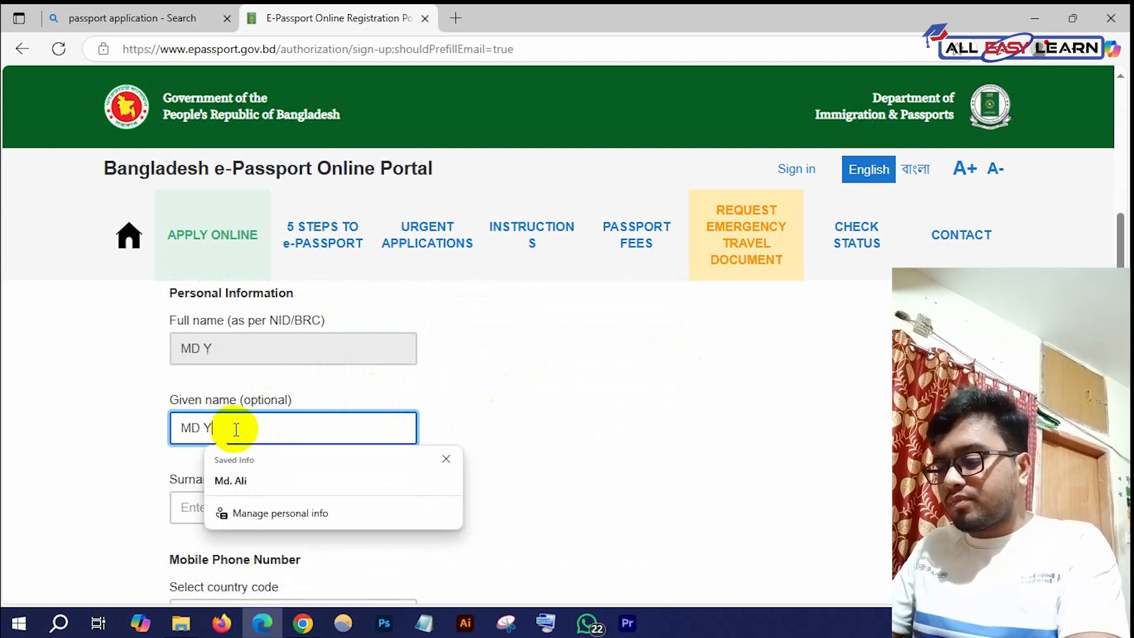
click(286, 503)
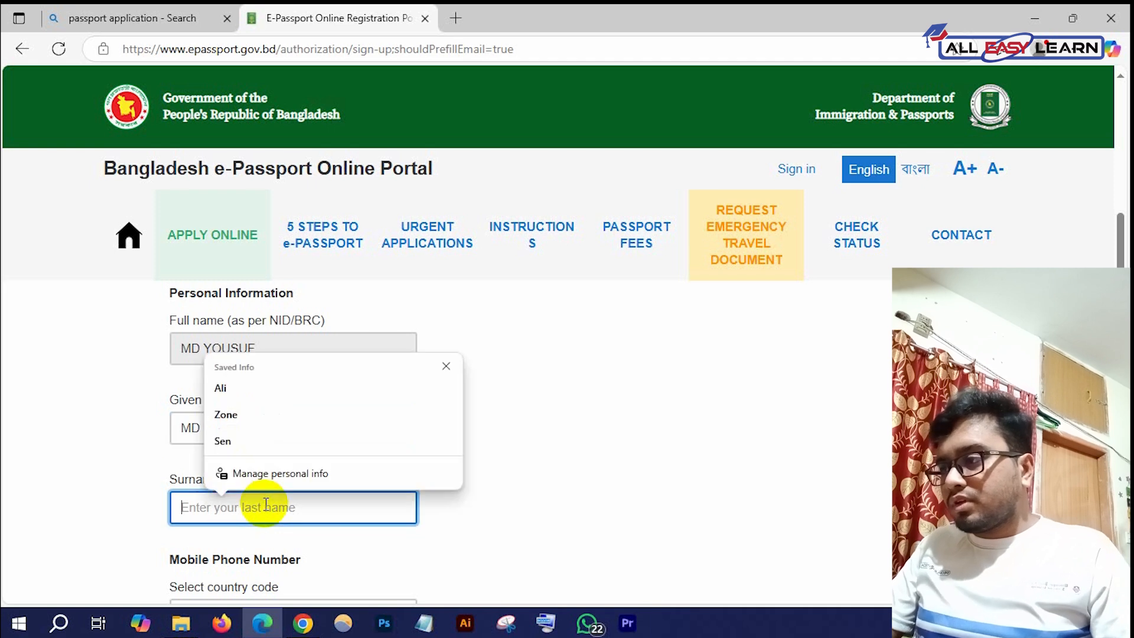
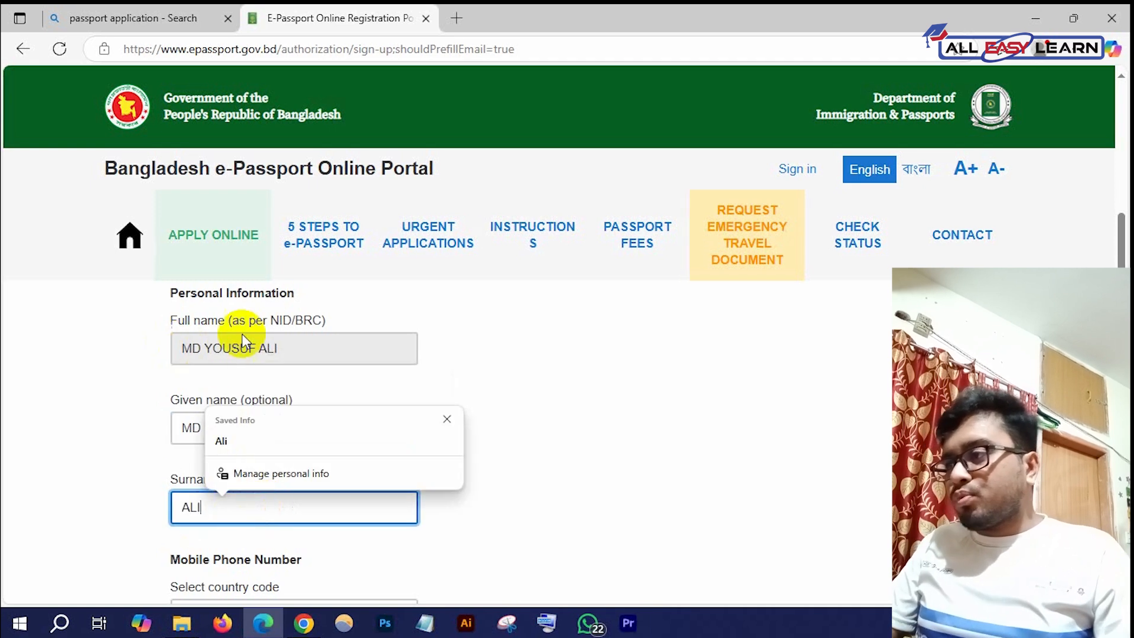
click(534, 410)
click(243, 430)
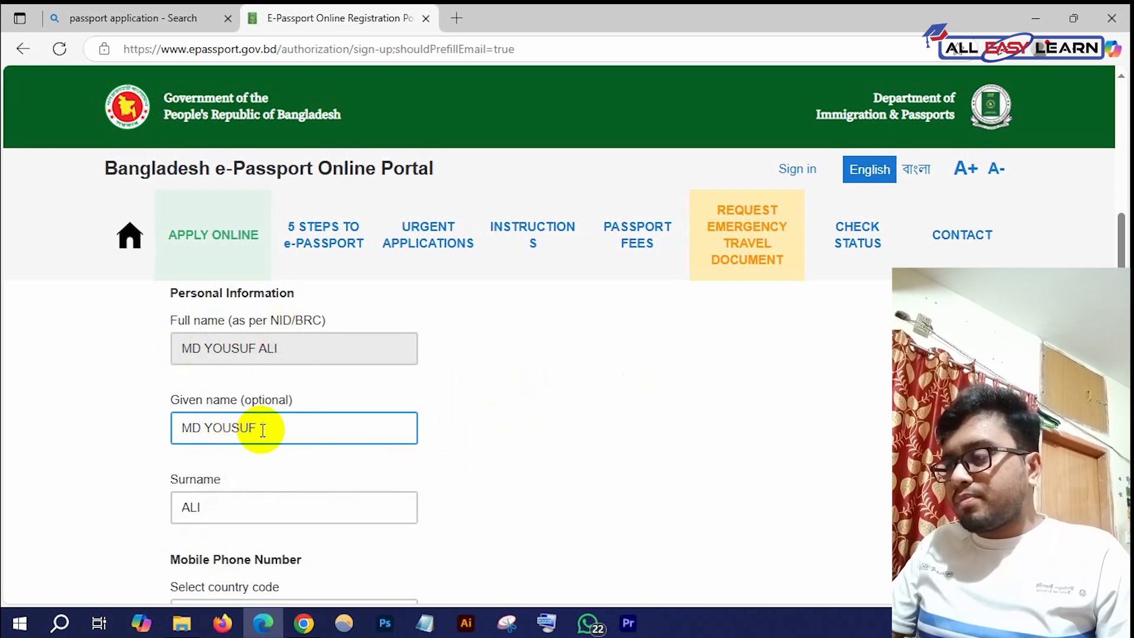
click(218, 511)
scroll(237, 510, down, 3)
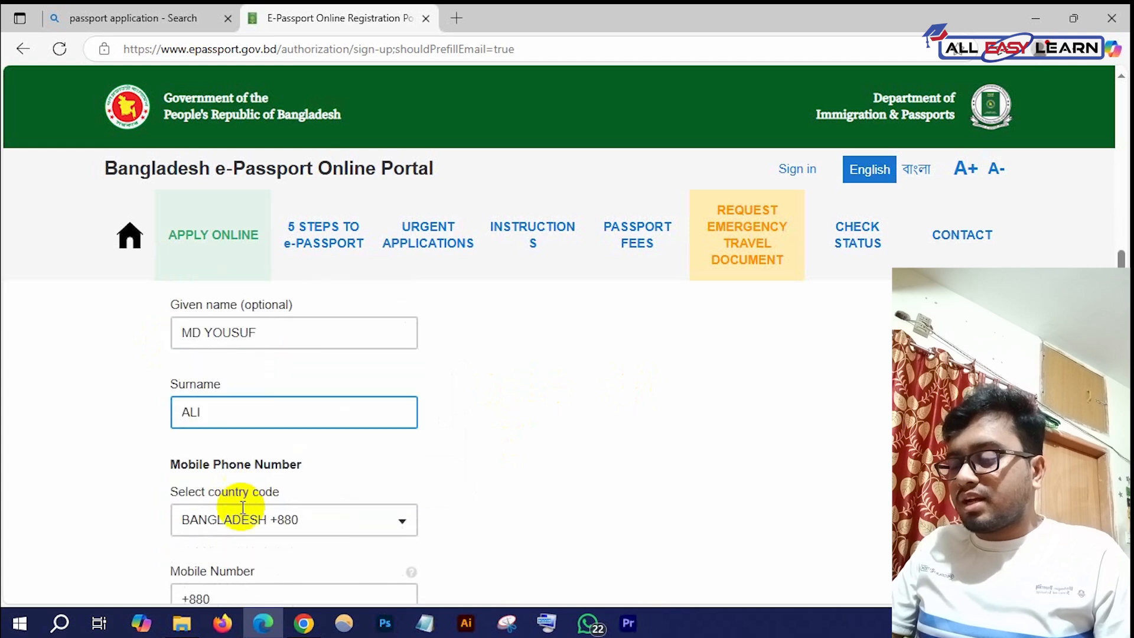
Enter the applicant's mobile number and minimize the Edge sign-up window
click(261, 520)
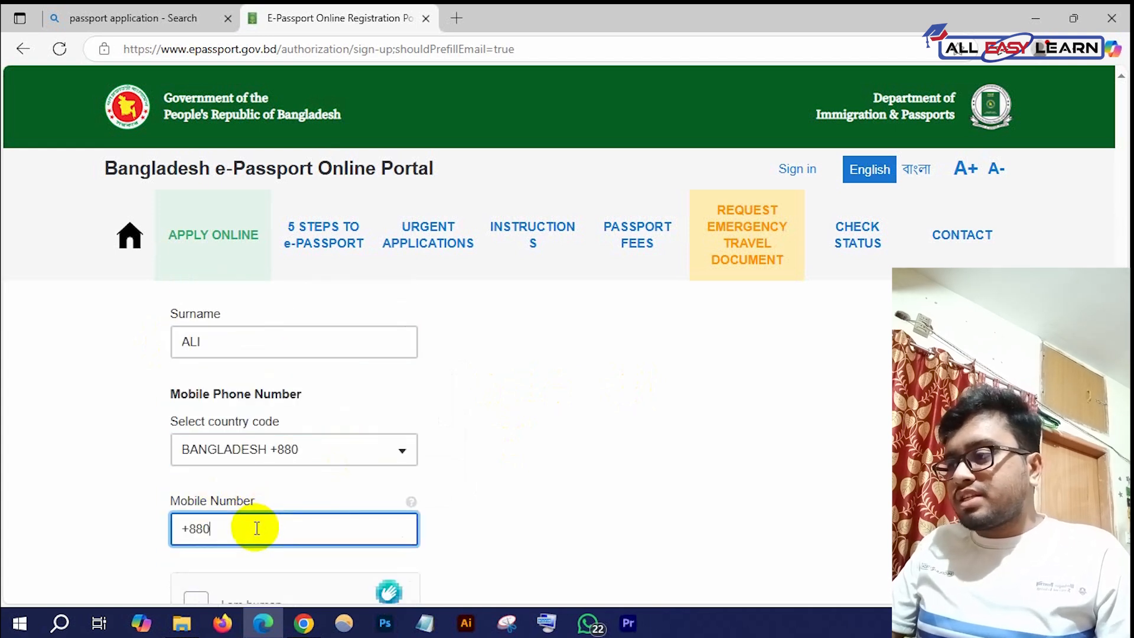
scroll(266, 519, down, 1)
text(1)
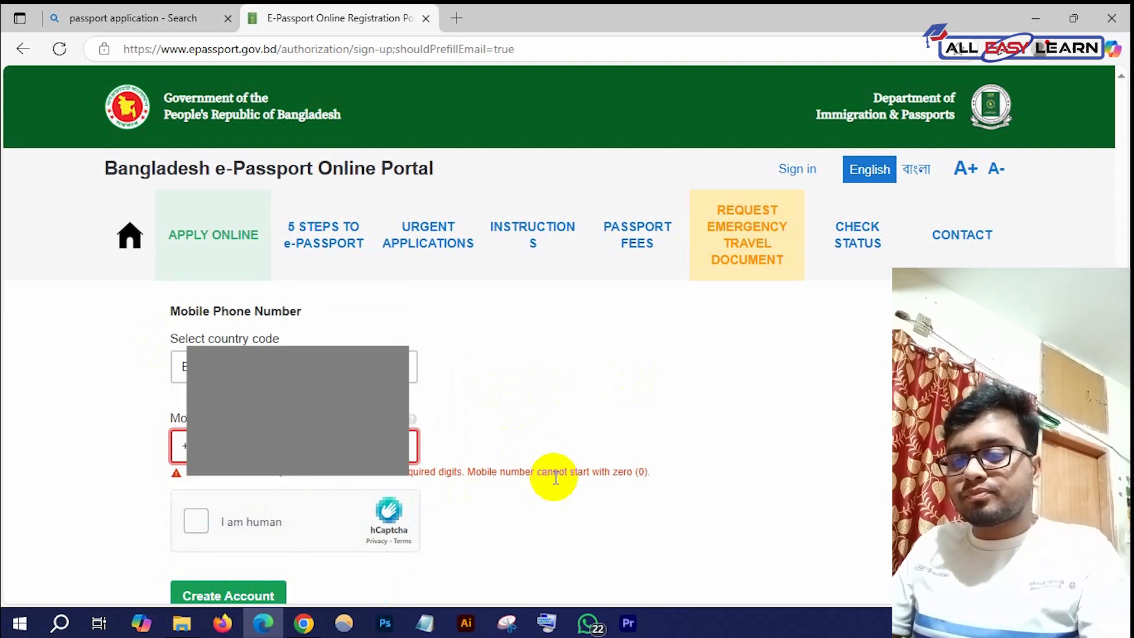
text(0)
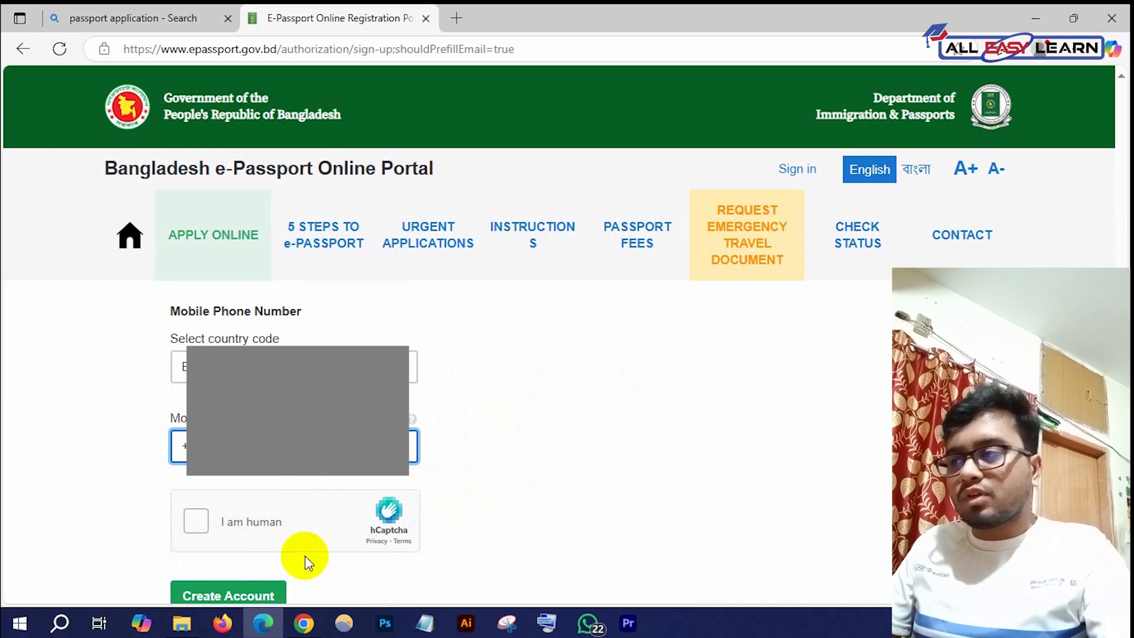
scroll(198, 519, down, 2)
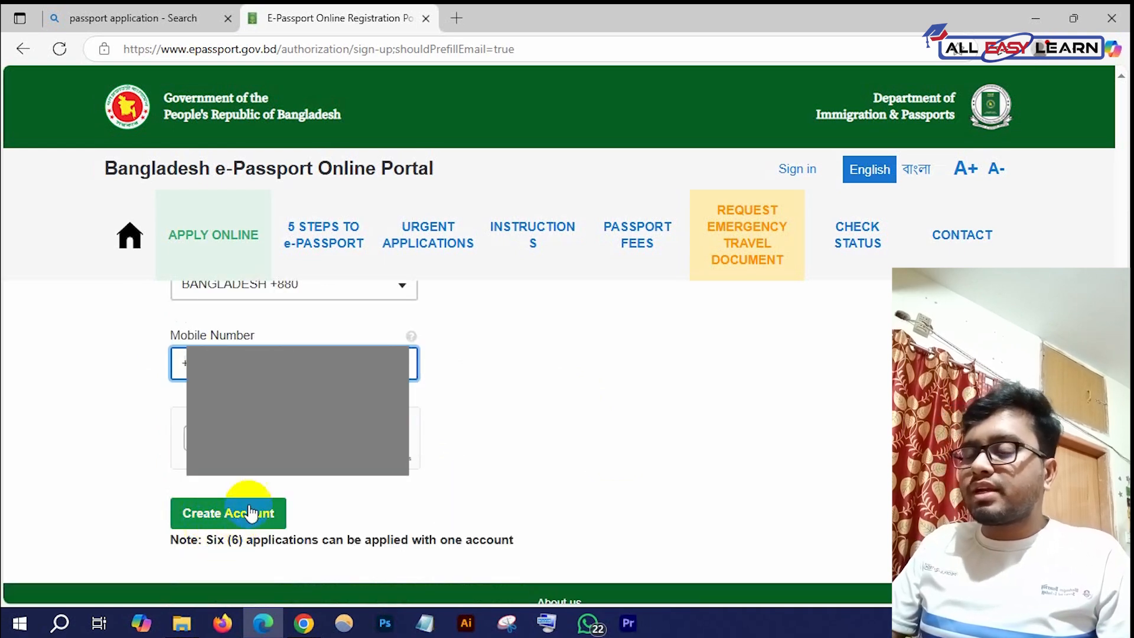
scroll(251, 516, up, 1)
click(1043, 9)
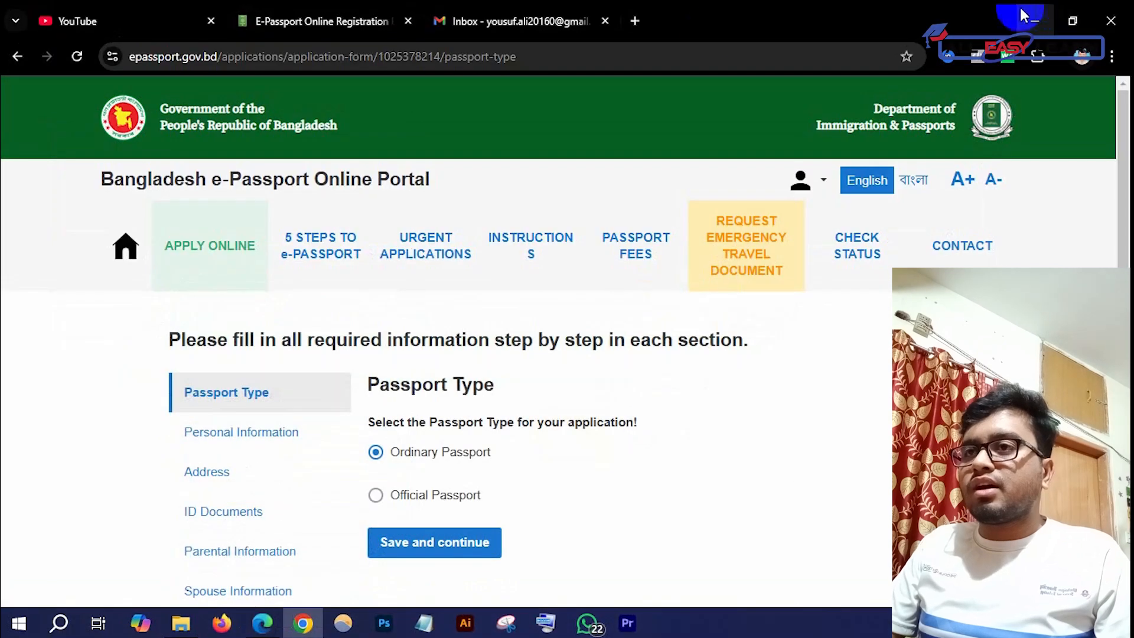
In Gmail, open the ePassport activation email, try its expired link, and return to the portal sign-in tab
click(523, 20)
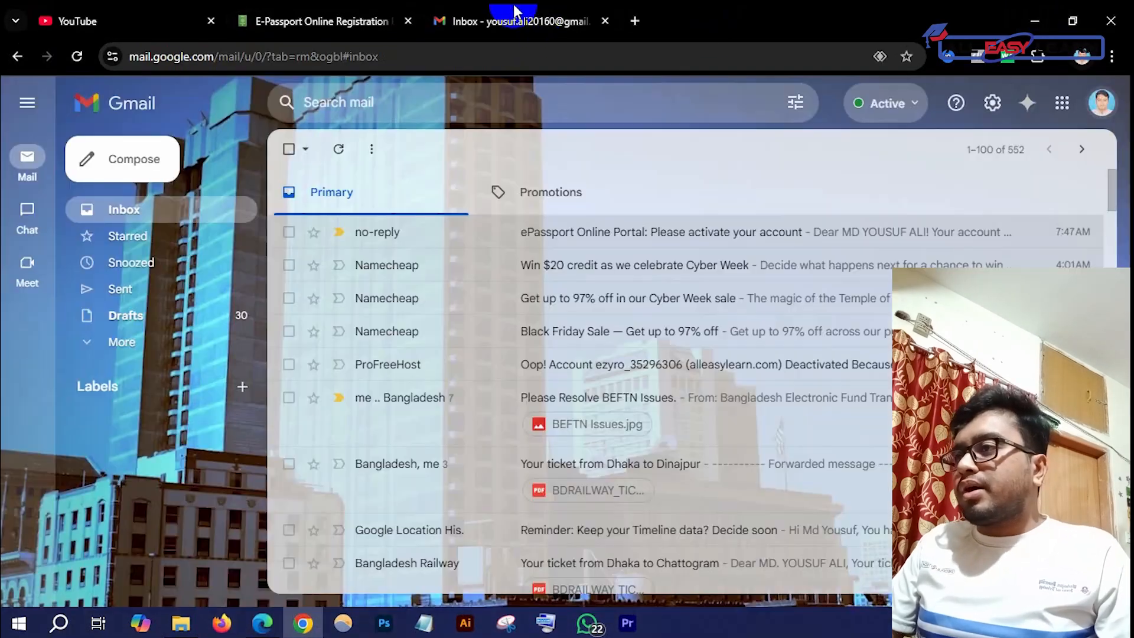
click(620, 230)
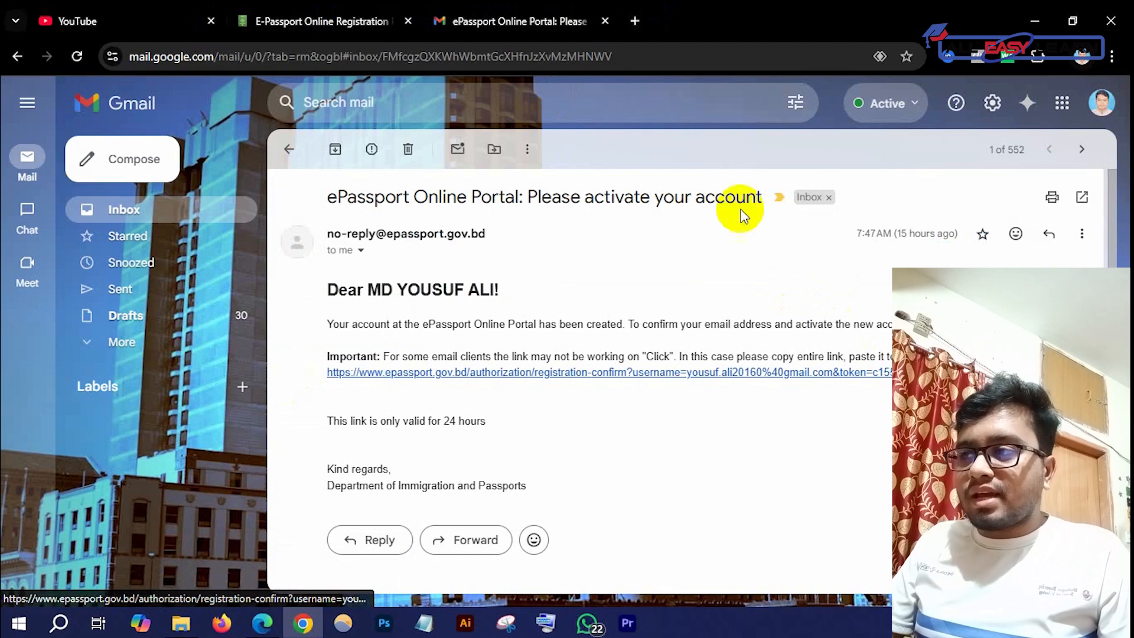
click(945, 373)
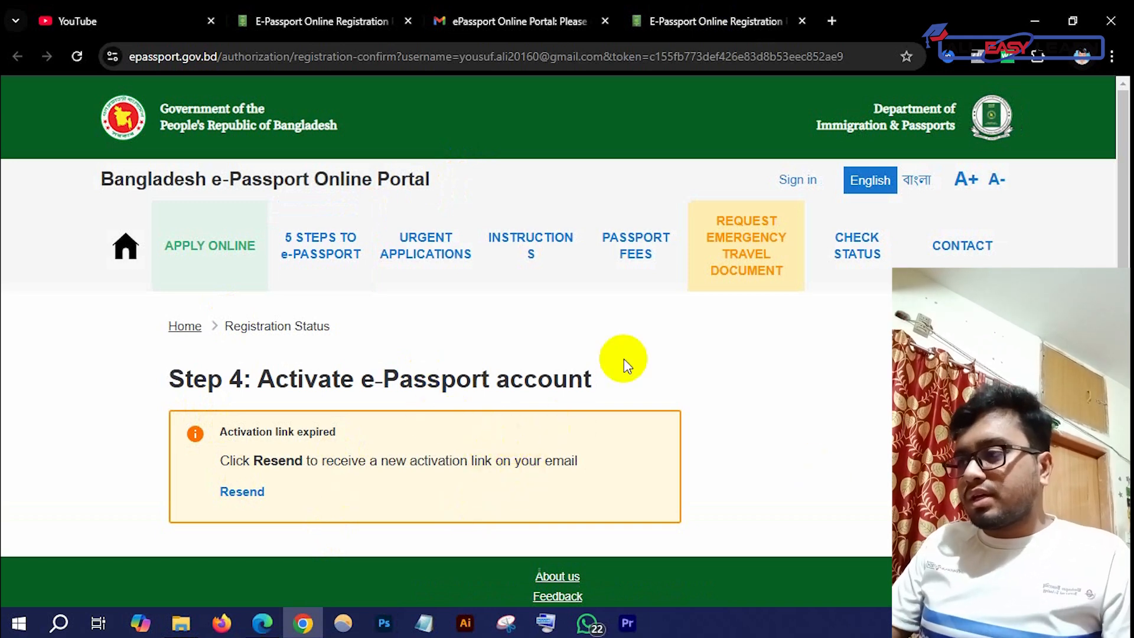
click(803, 21)
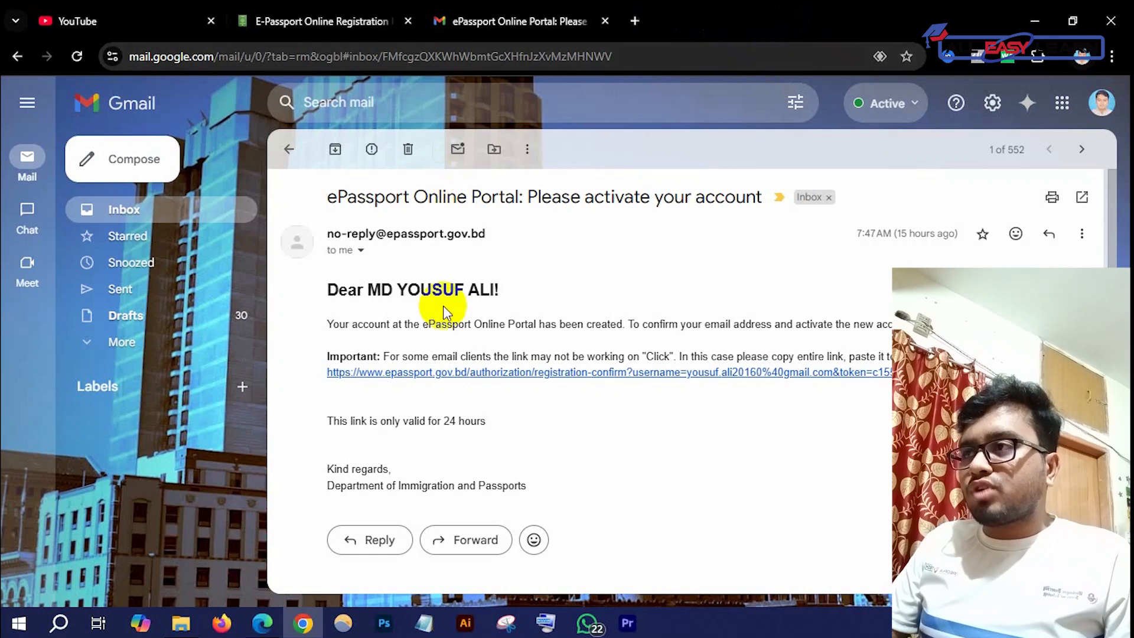
click(341, 13)
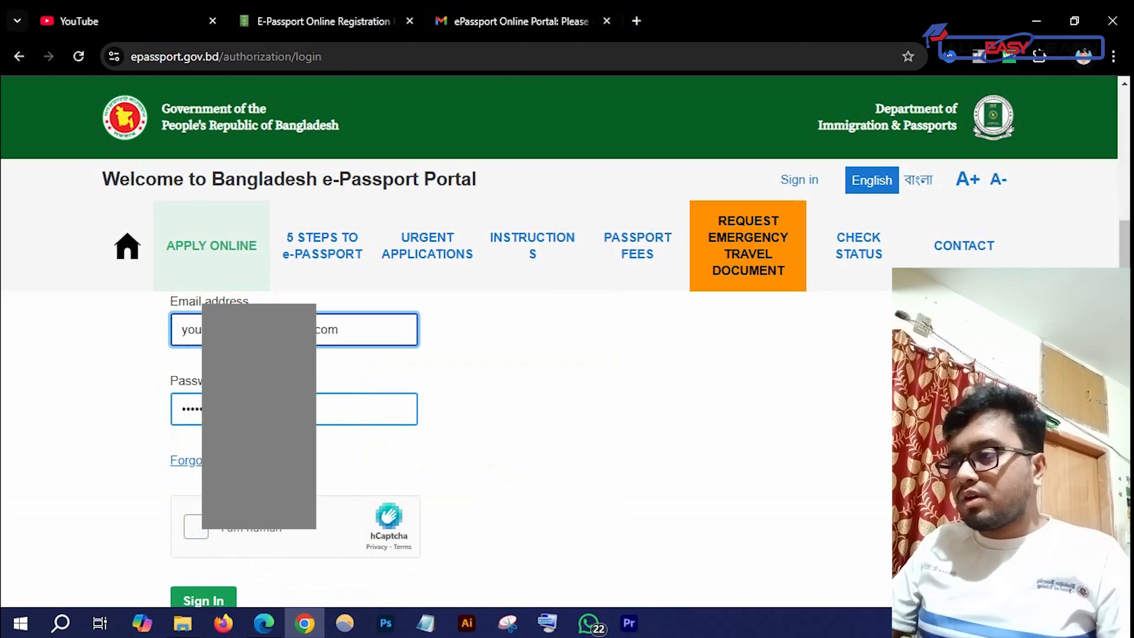
Pass the hCaptcha check and sign in to the e-passport account
scroll(260, 400, down, 1)
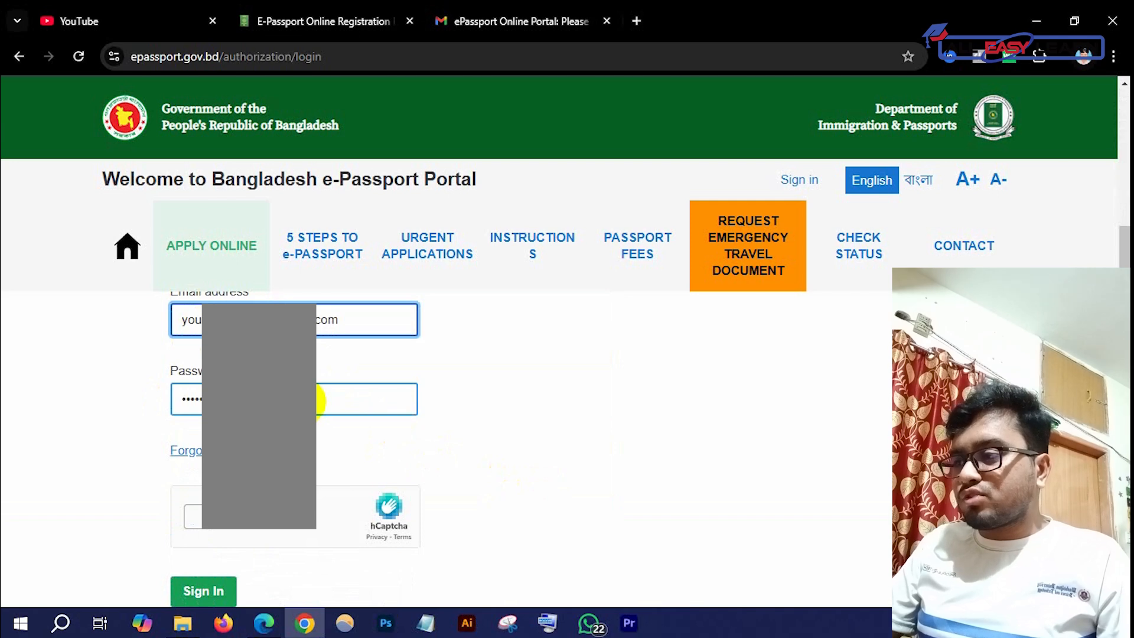
scroll(319, 399, down, 1)
click(192, 435)
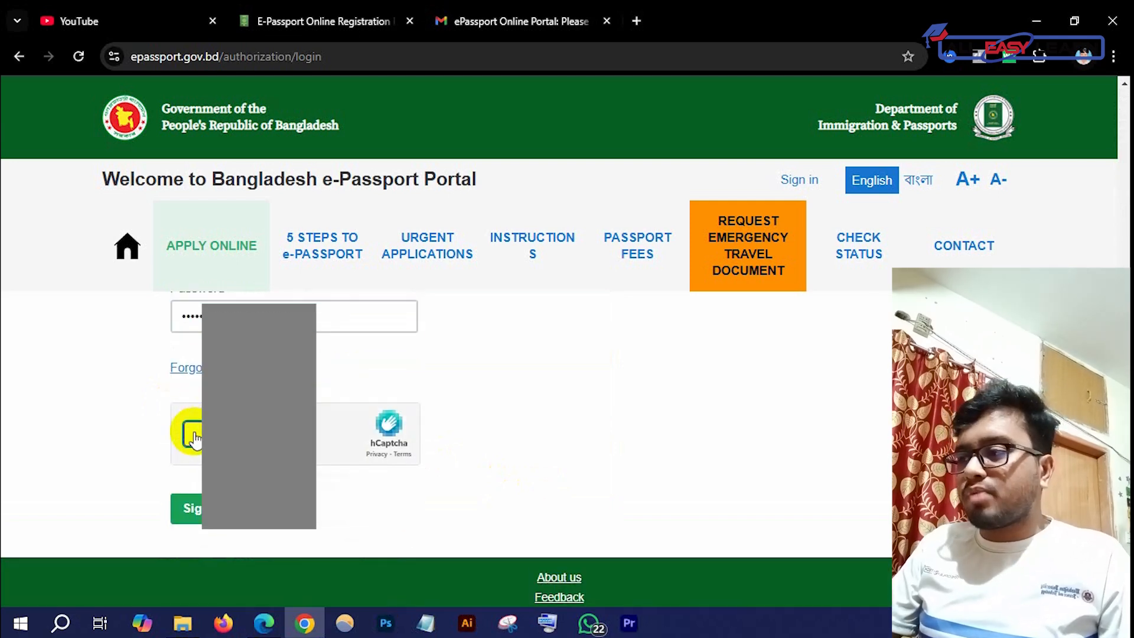
click(186, 509)
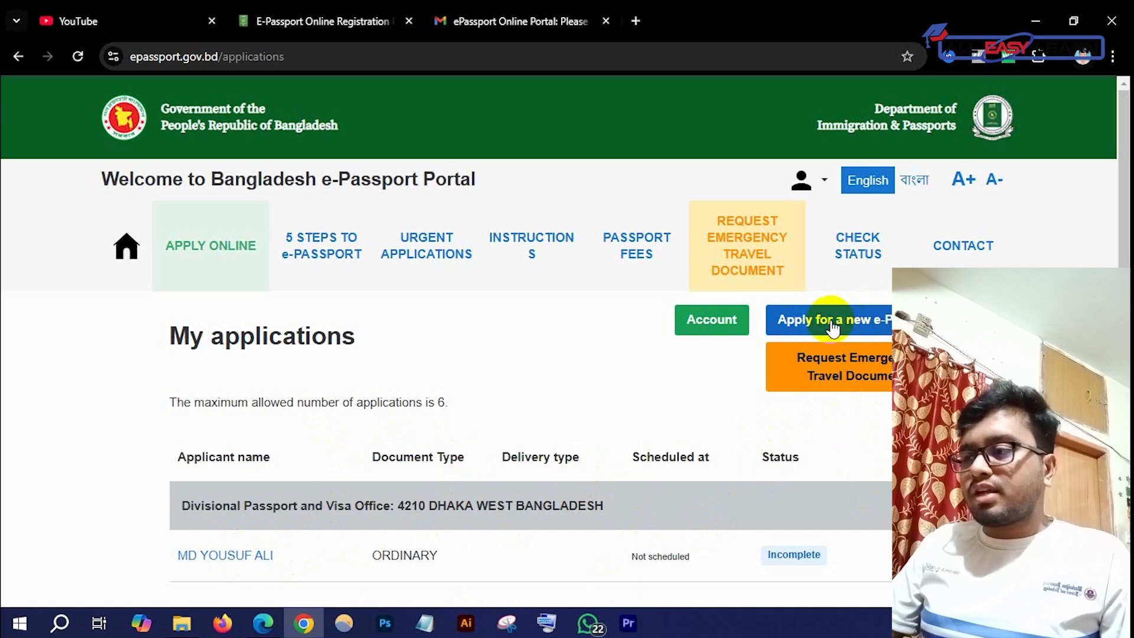
Reopen the incomplete ORDINARY application, keep Ordinary Passport as the passport type, and save
scroll(375, 496, down, 1)
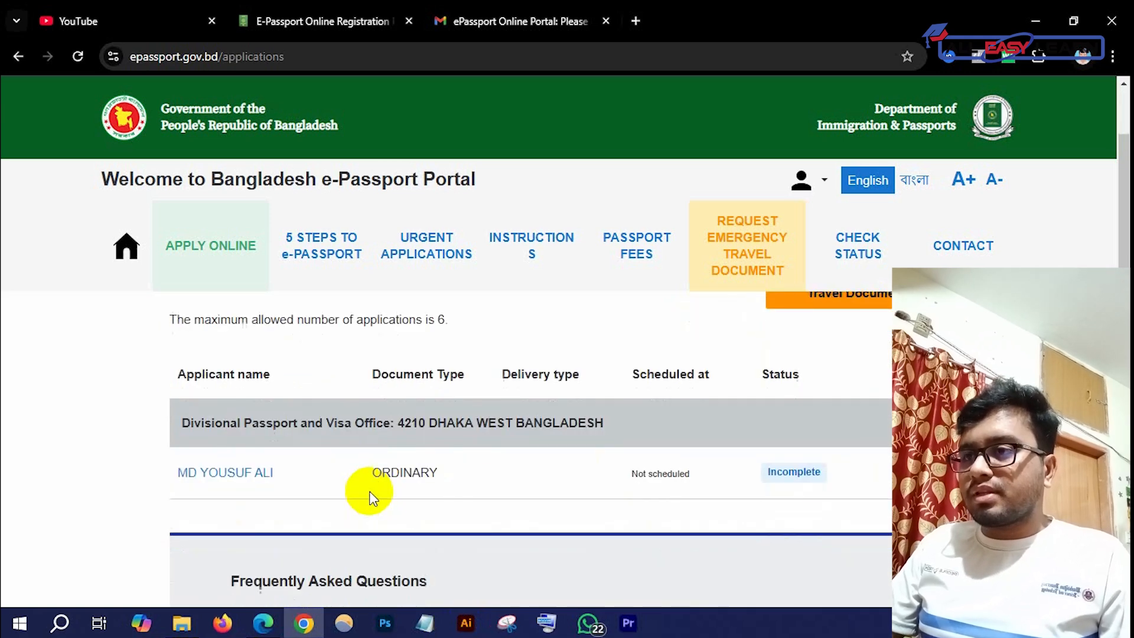
click(216, 475)
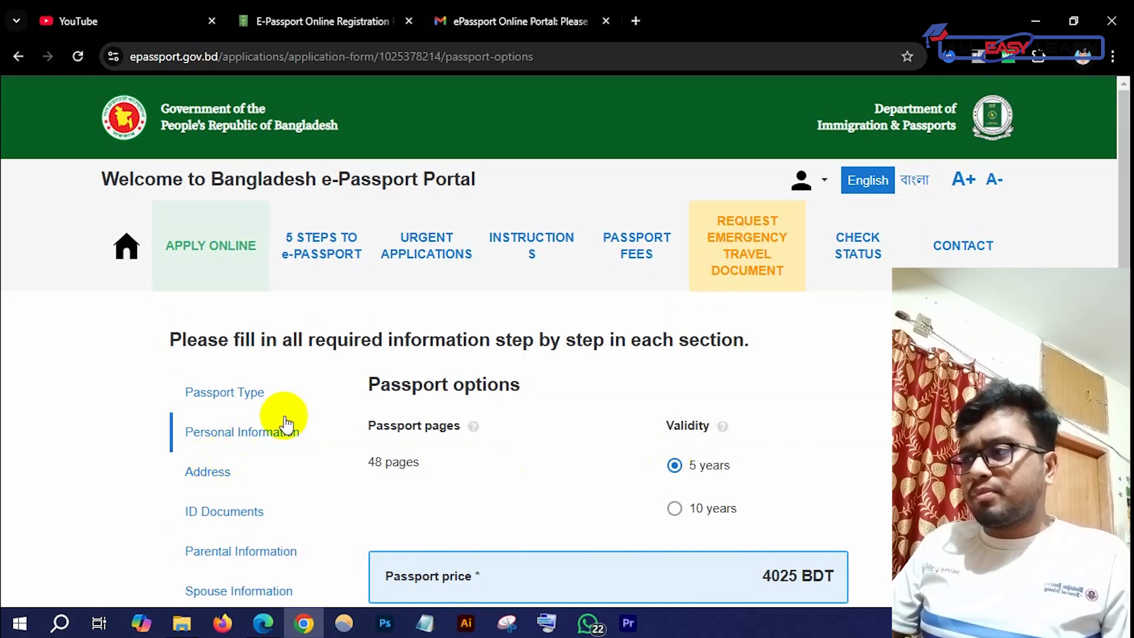
click(233, 395)
click(427, 363)
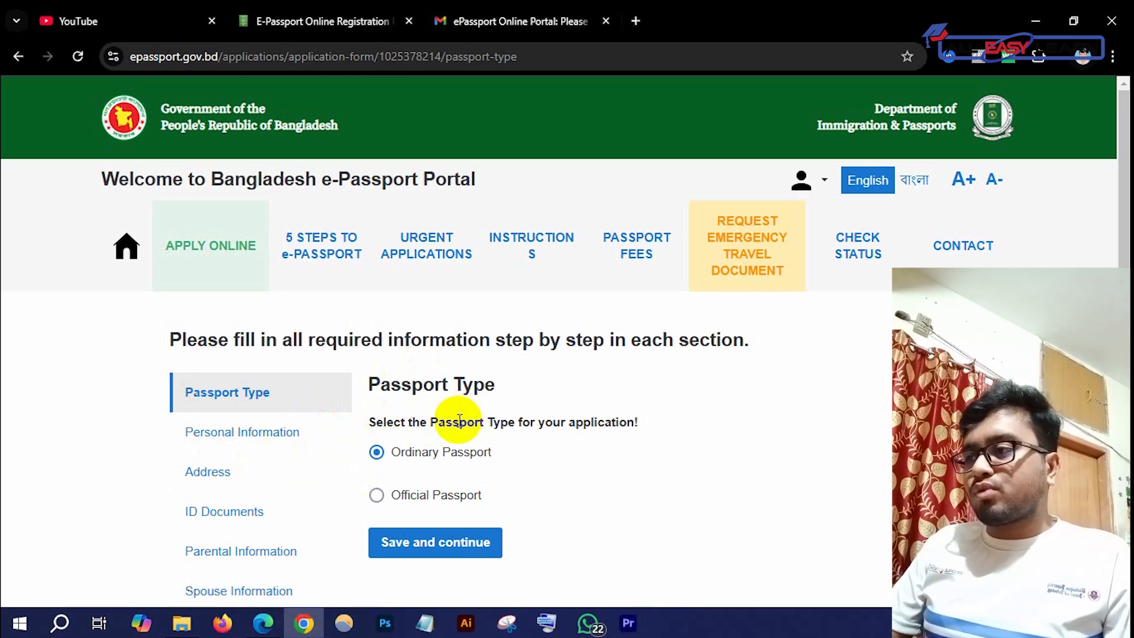
scroll(464, 419, down, 3)
scroll(449, 413, up, 3)
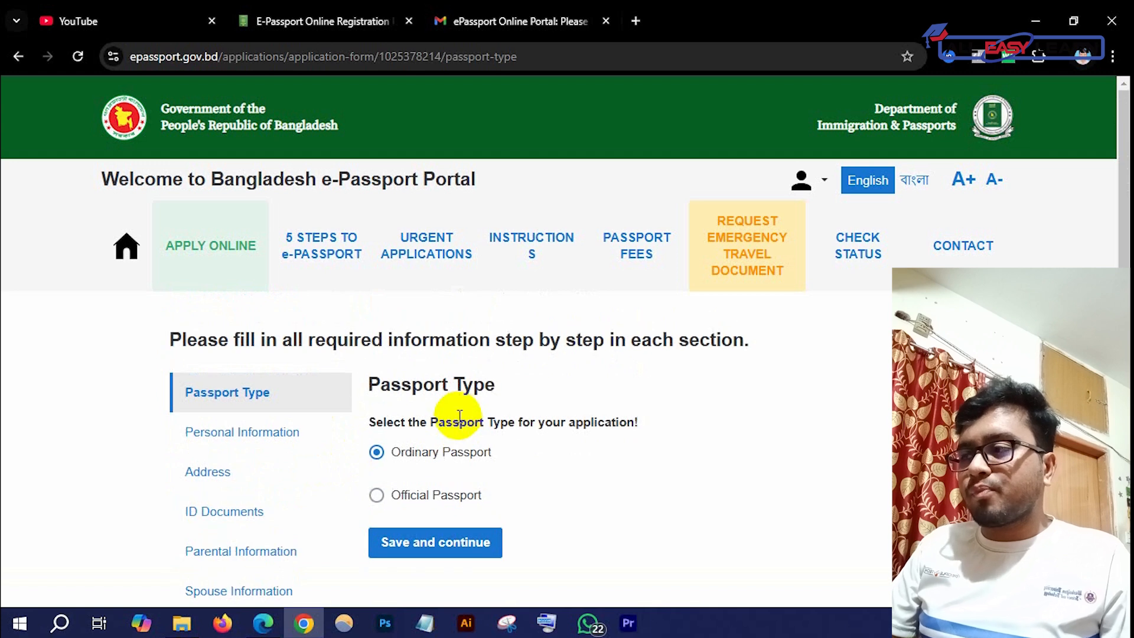
scroll(460, 417, down, 2)
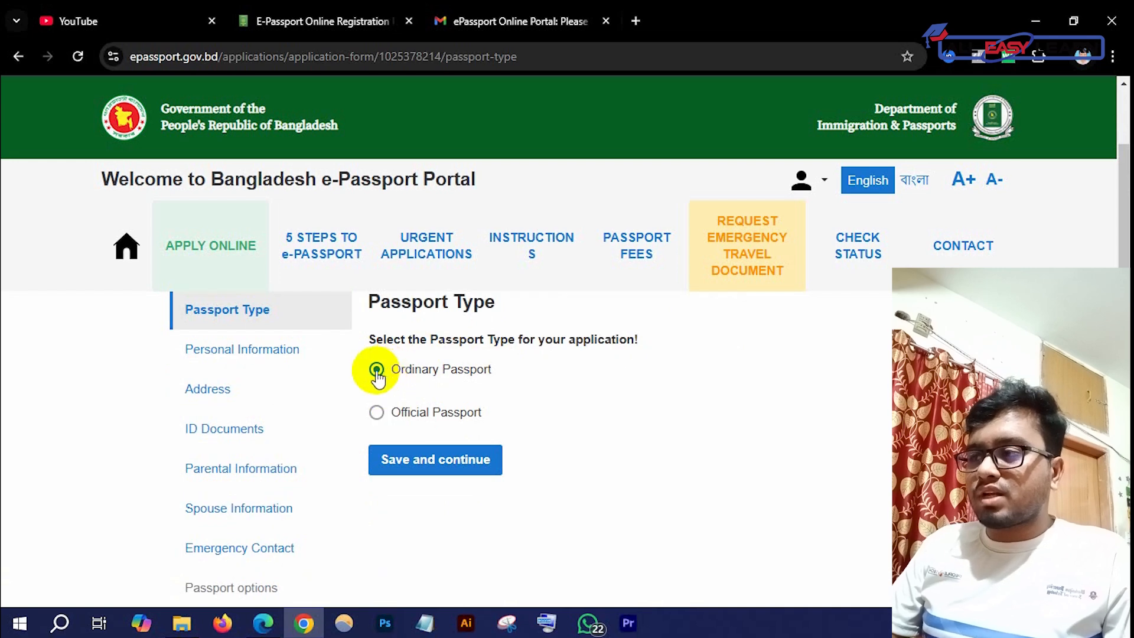
click(403, 471)
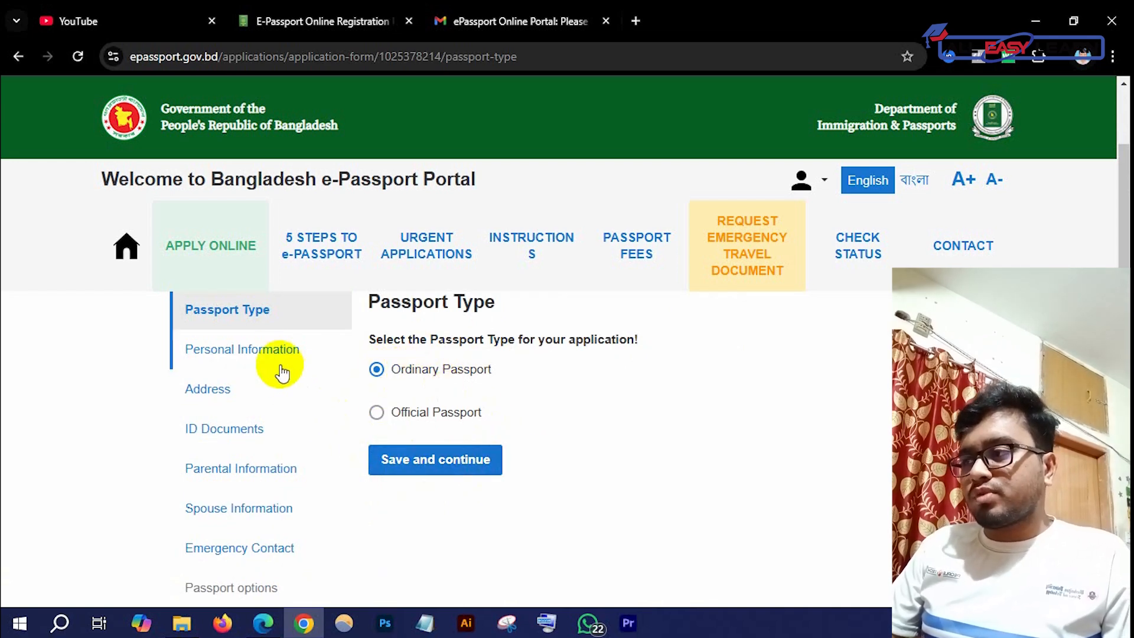
scroll(567, 414, down, 15)
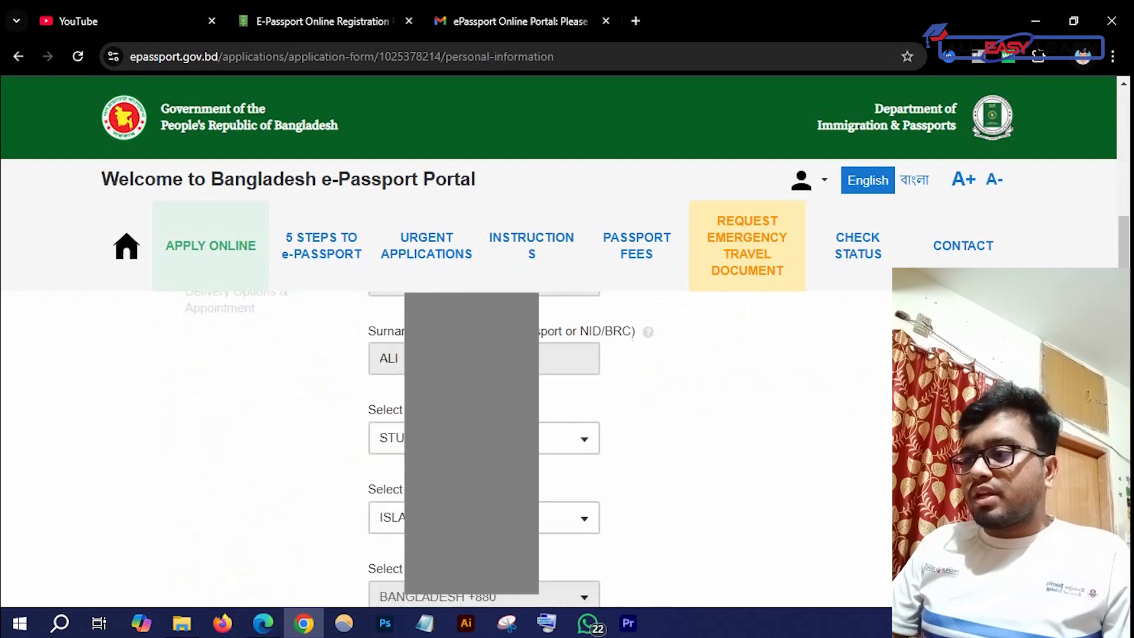
scroll(449, 449, up, 10)
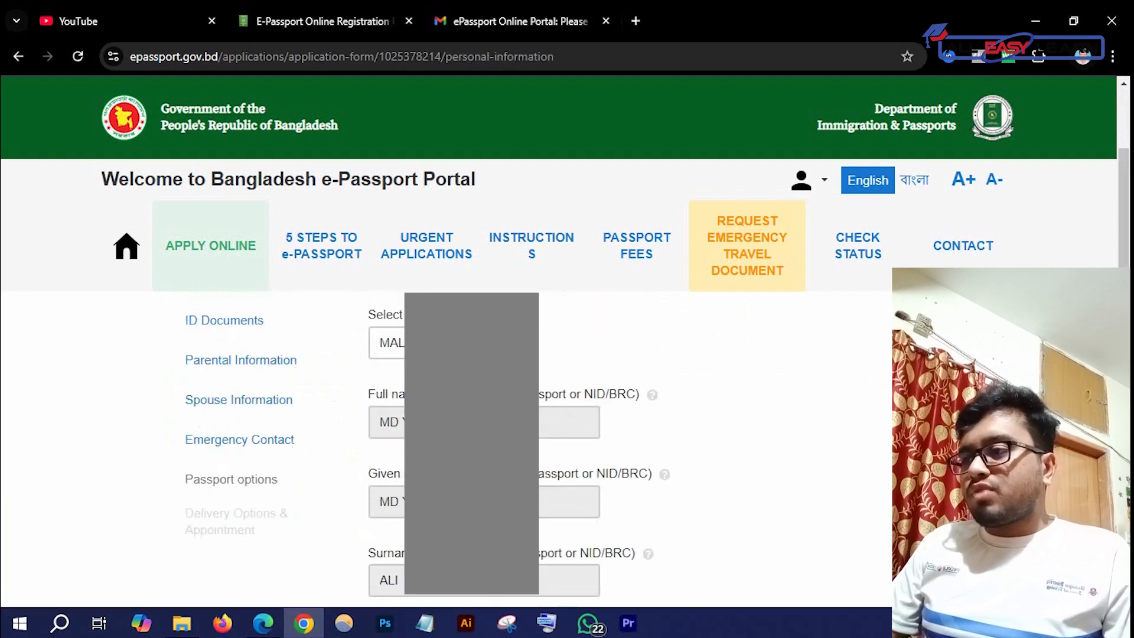
scroll(449, 449, down, 2)
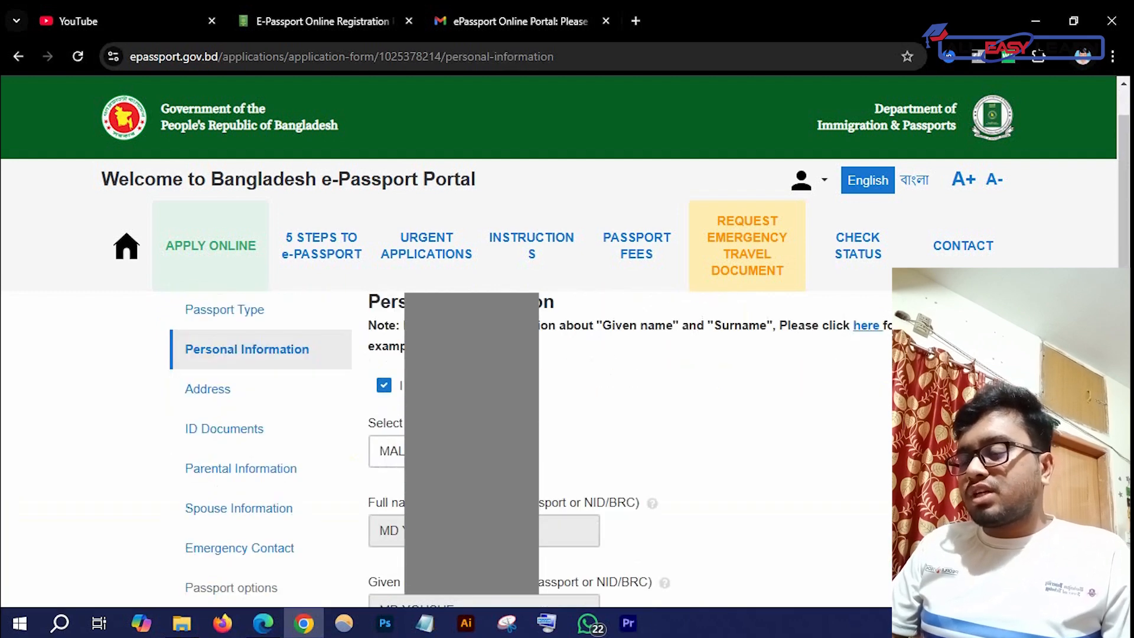
scroll(449, 449, down, 1)
scroll(591, 406, down, 1)
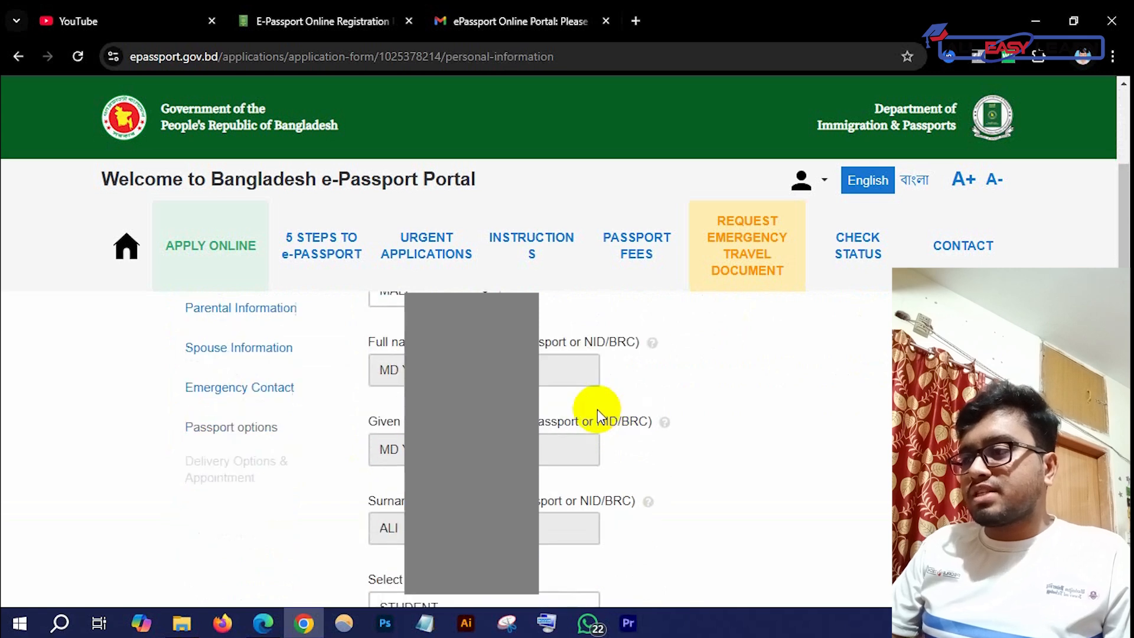
scroll(532, 449, up, 1)
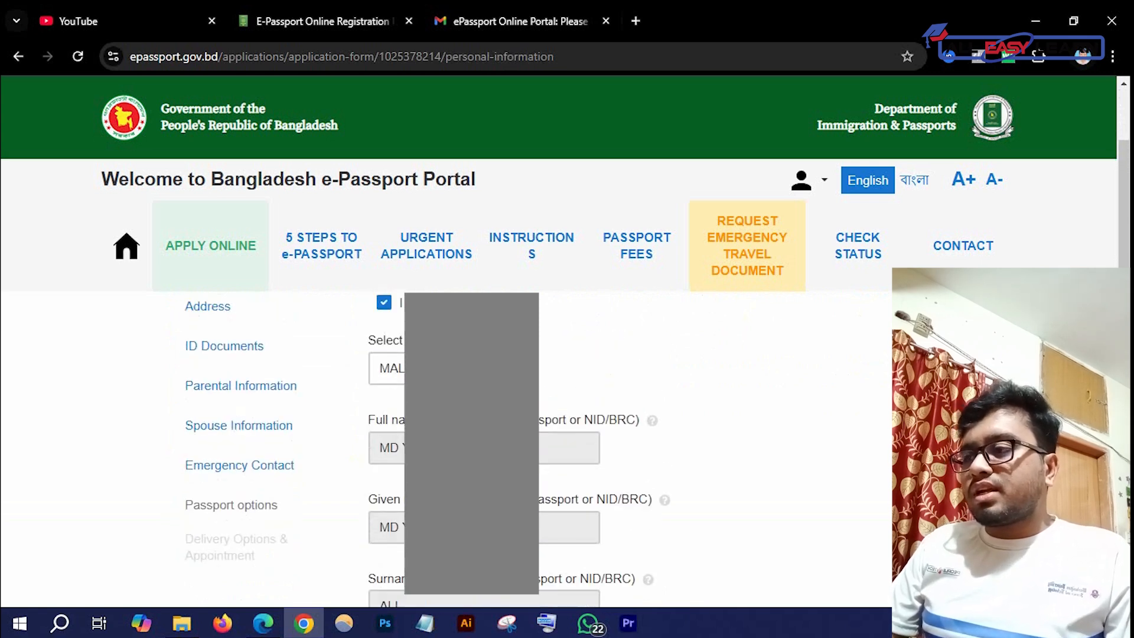
scroll(402, 376, up, 1)
click(385, 388)
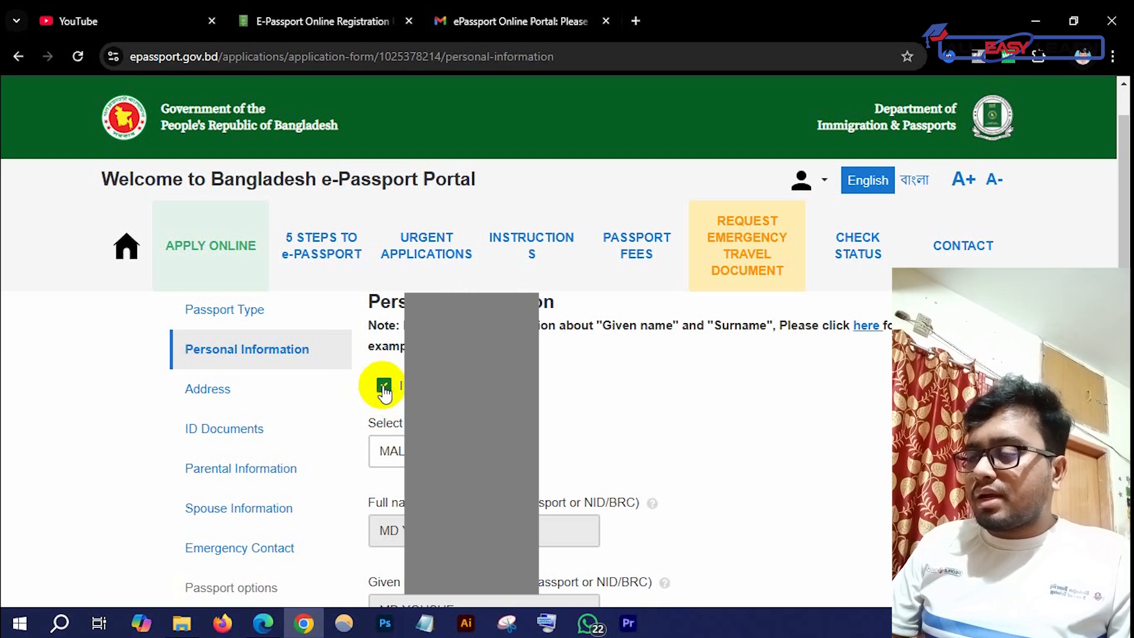
scroll(385, 393, down, 4)
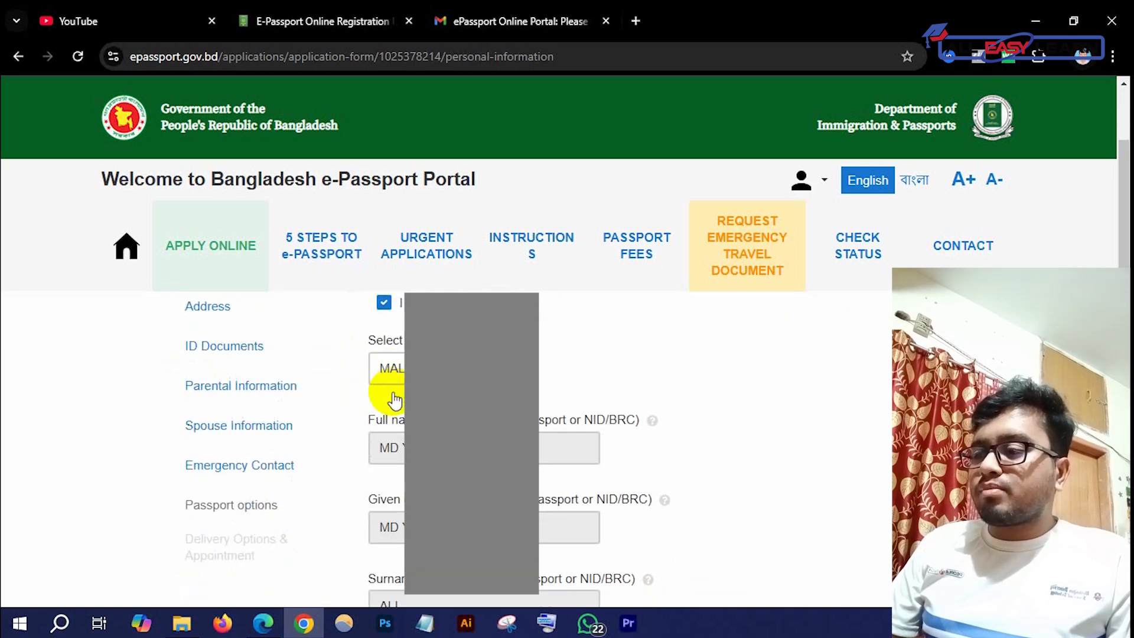
scroll(399, 437, down, 1)
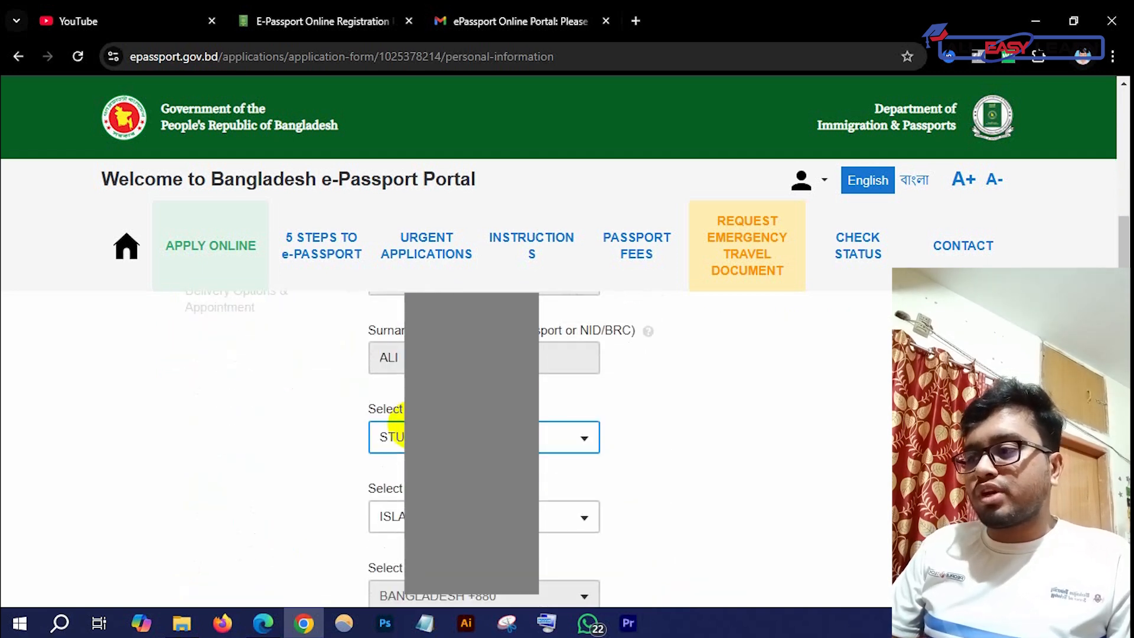
scroll(590, 417, down, 1)
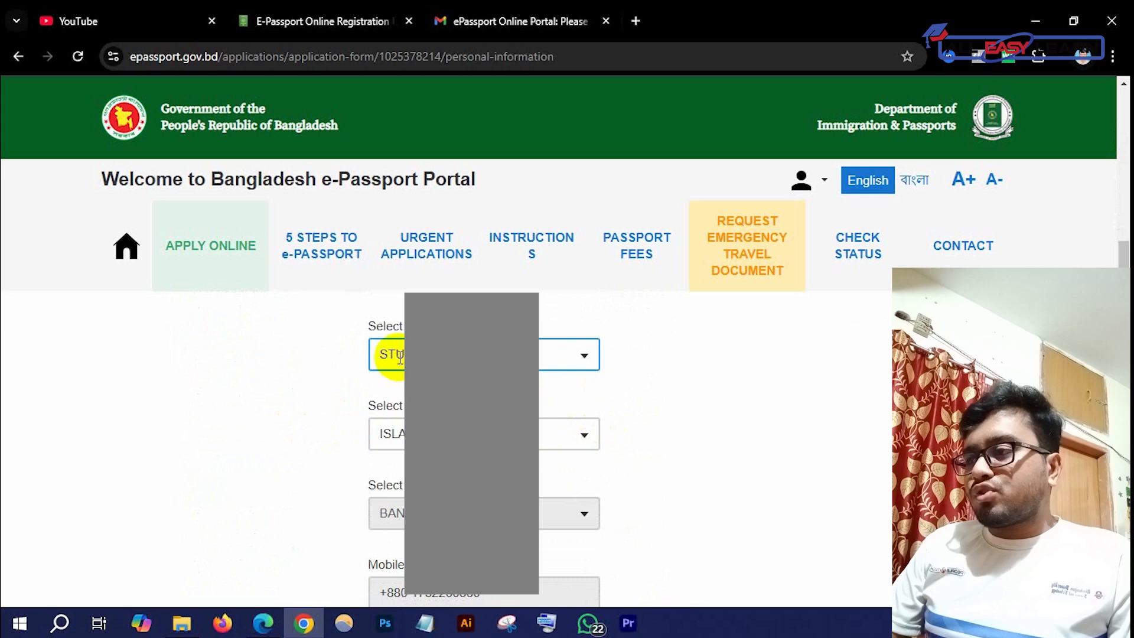
click(572, 357)
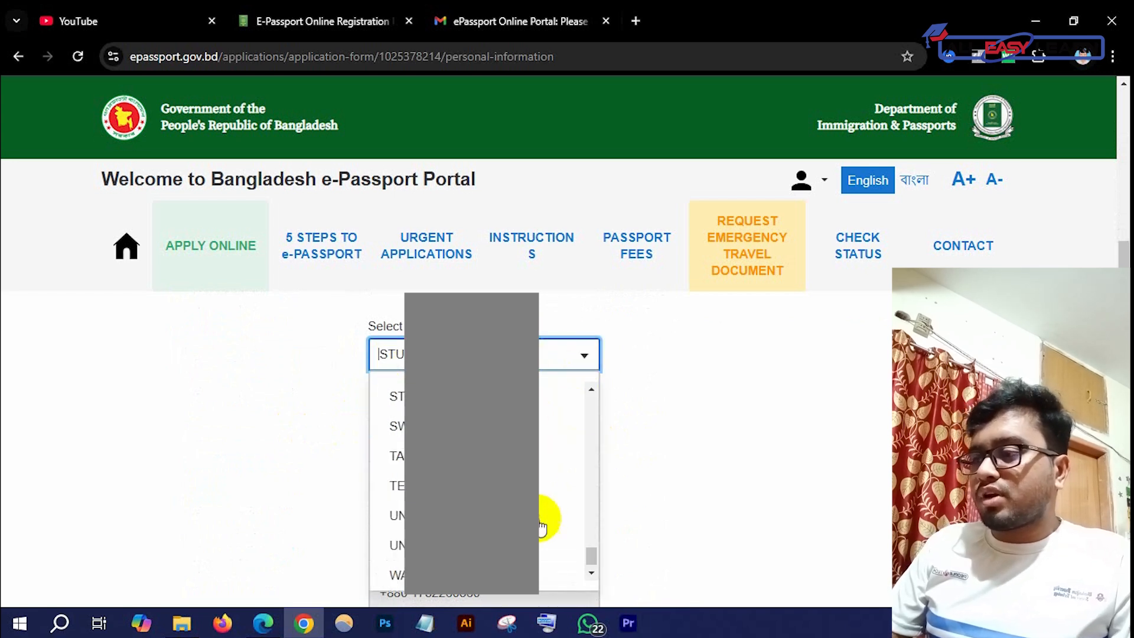
scroll(550, 503, up, 1)
click(692, 358)
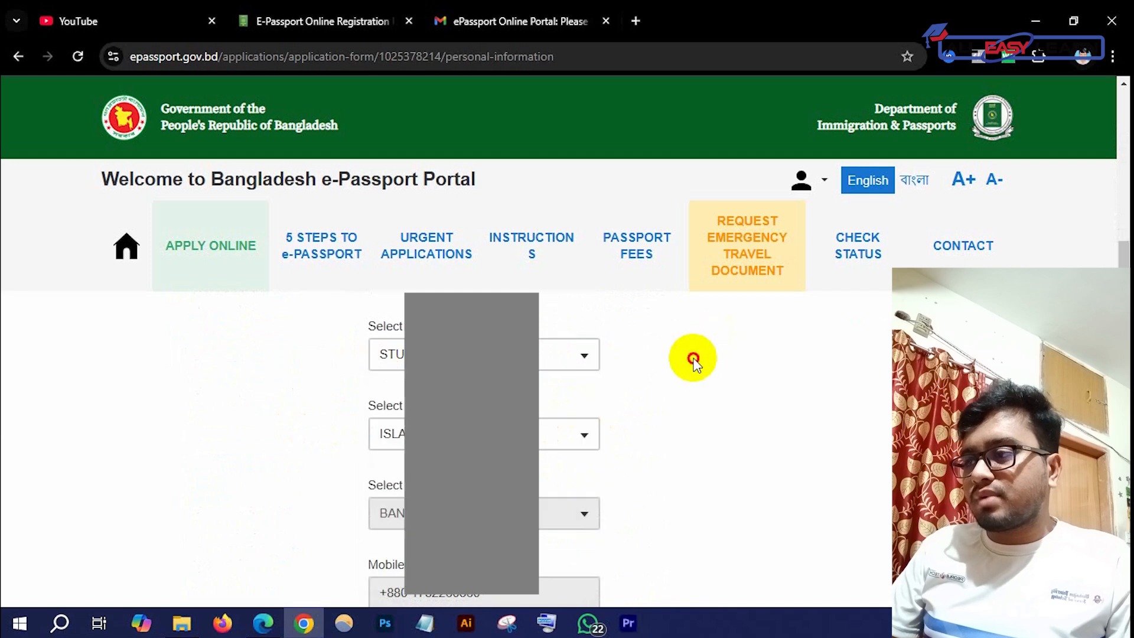
click(413, 443)
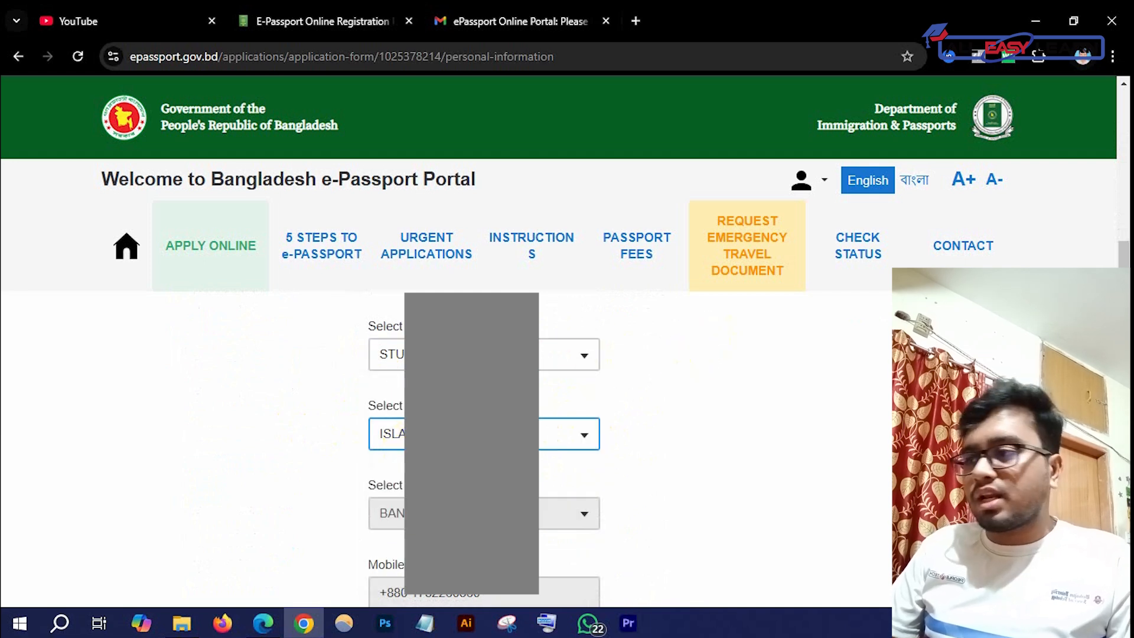
click(553, 437)
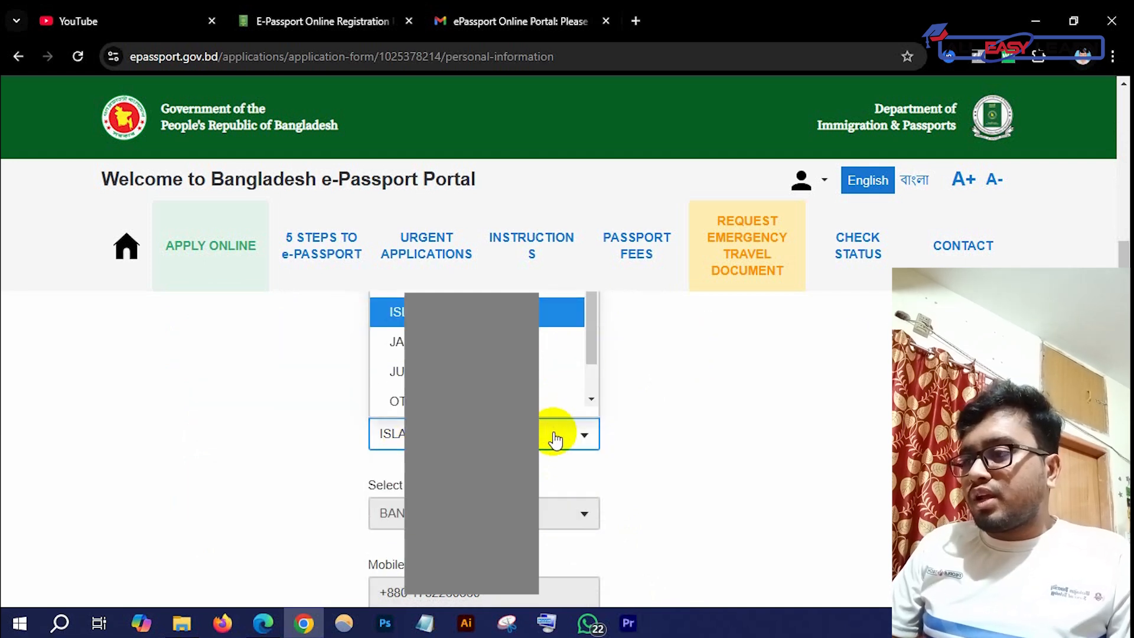
click(729, 430)
scroll(540, 505, down, 1)
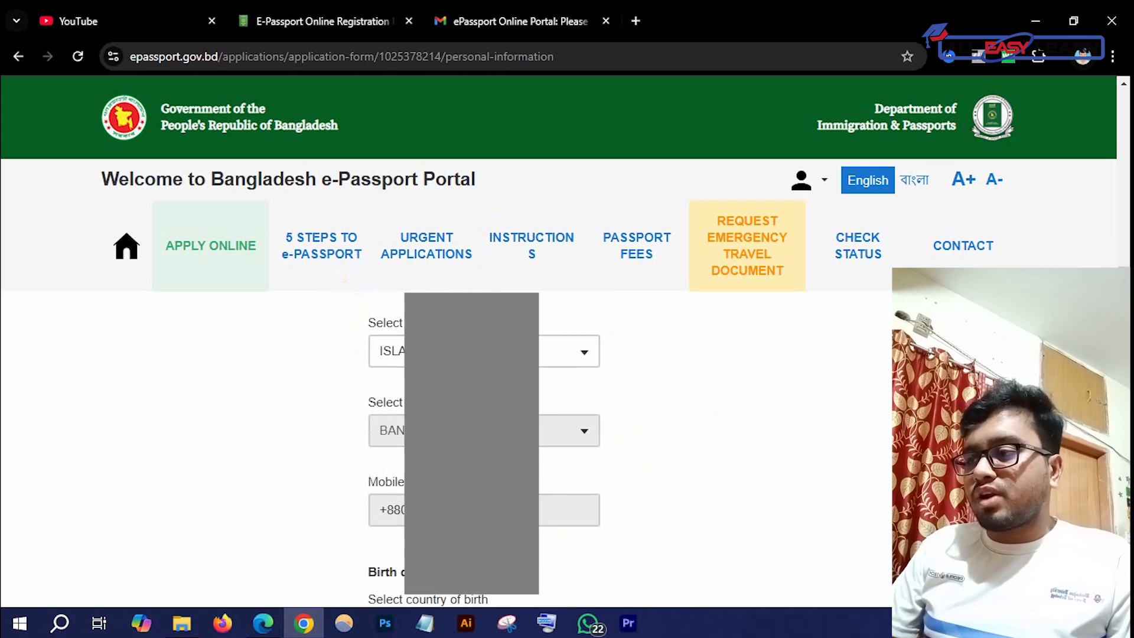
scroll(540, 505, down, 2)
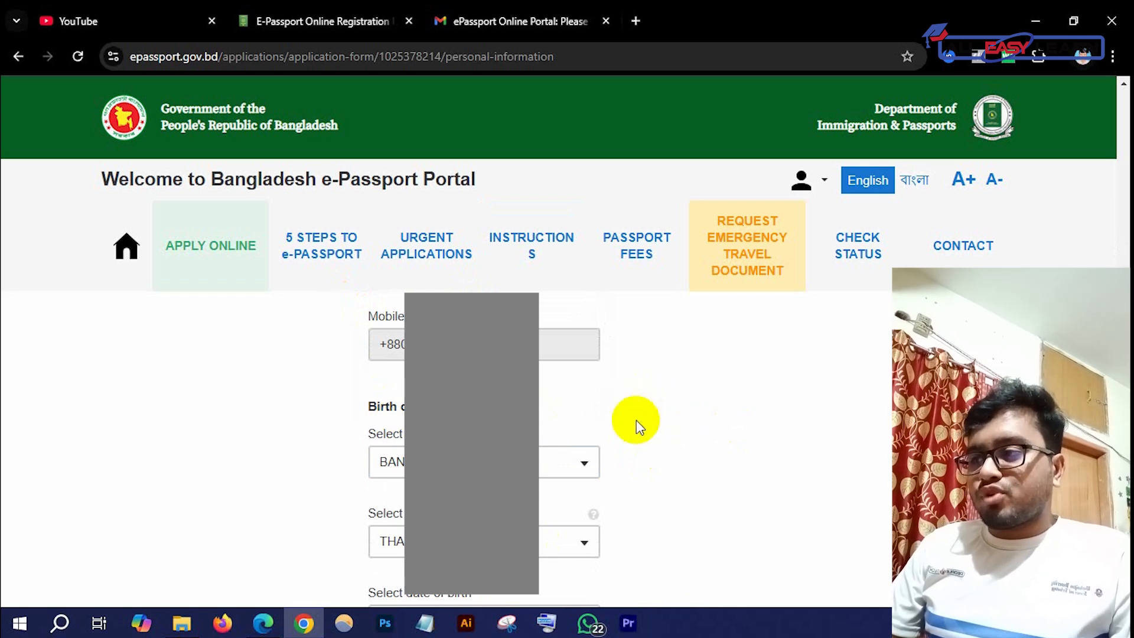
Review the Personal Information form, leaving the date of birth and citizenship type unchanged
scroll(522, 433, down, 1)
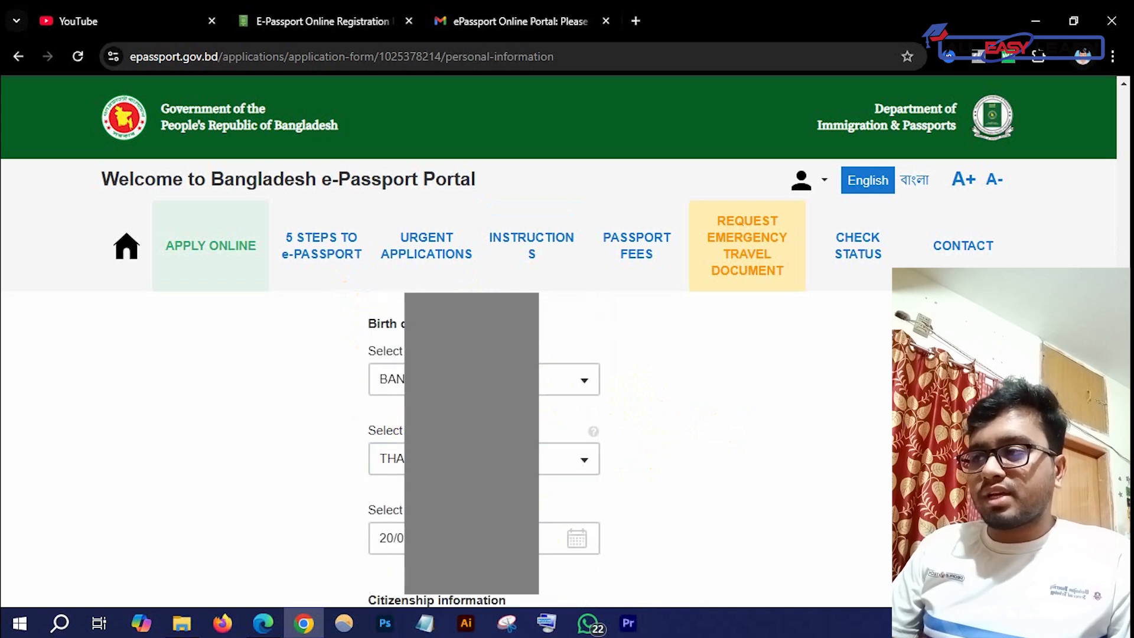
scroll(390, 379, down, 1)
scroll(472, 378, up, 1)
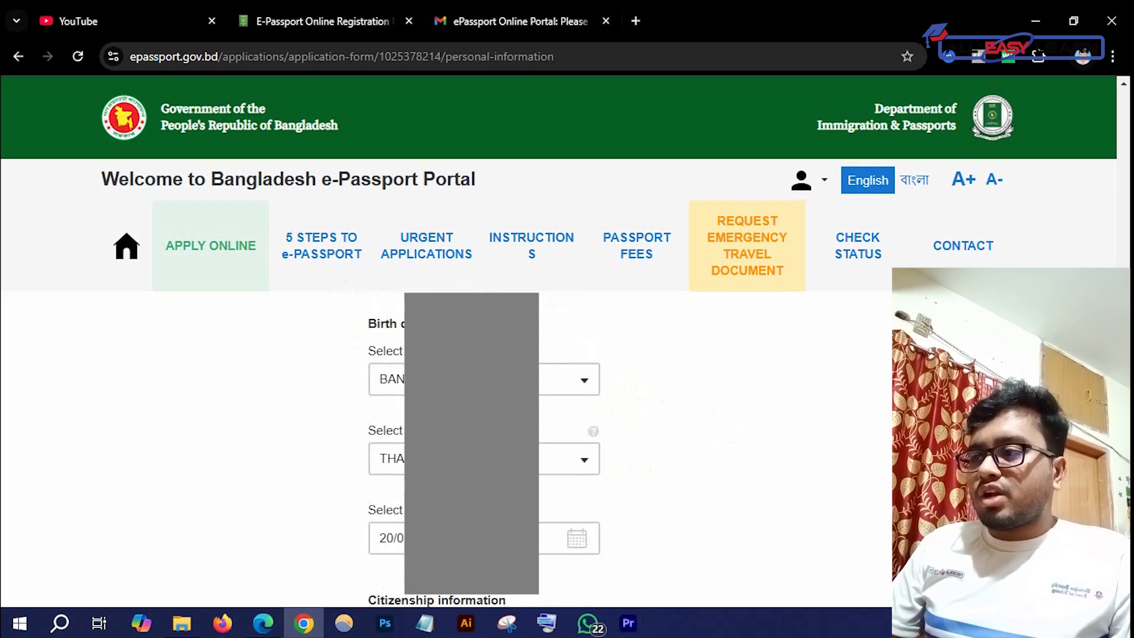
scroll(591, 378, down, 2)
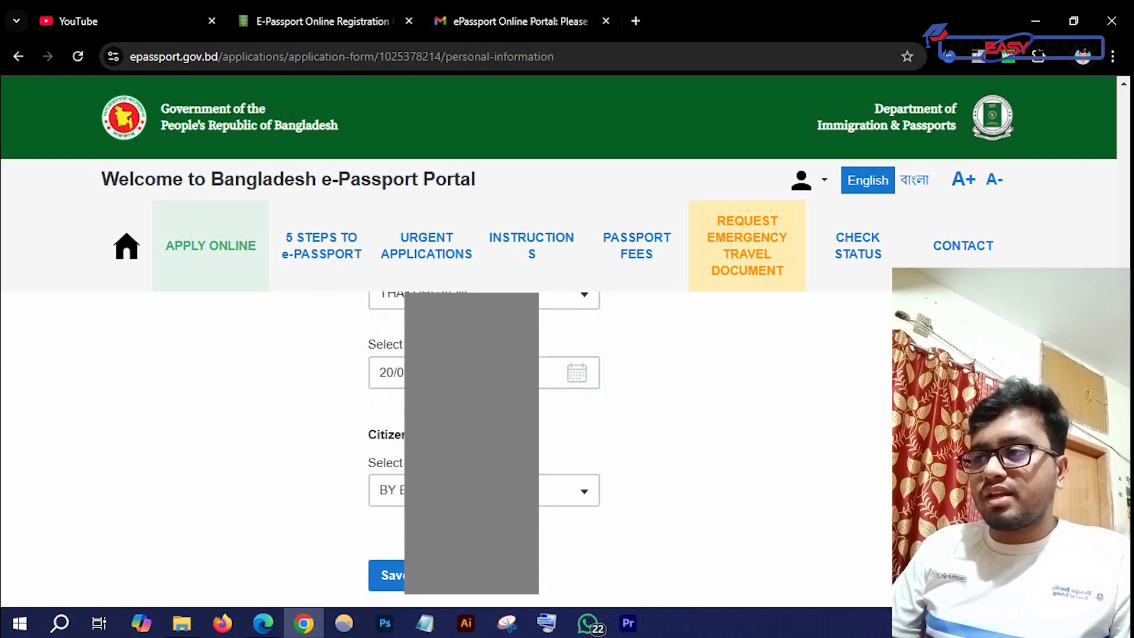
scroll(378, 473, down, 1)
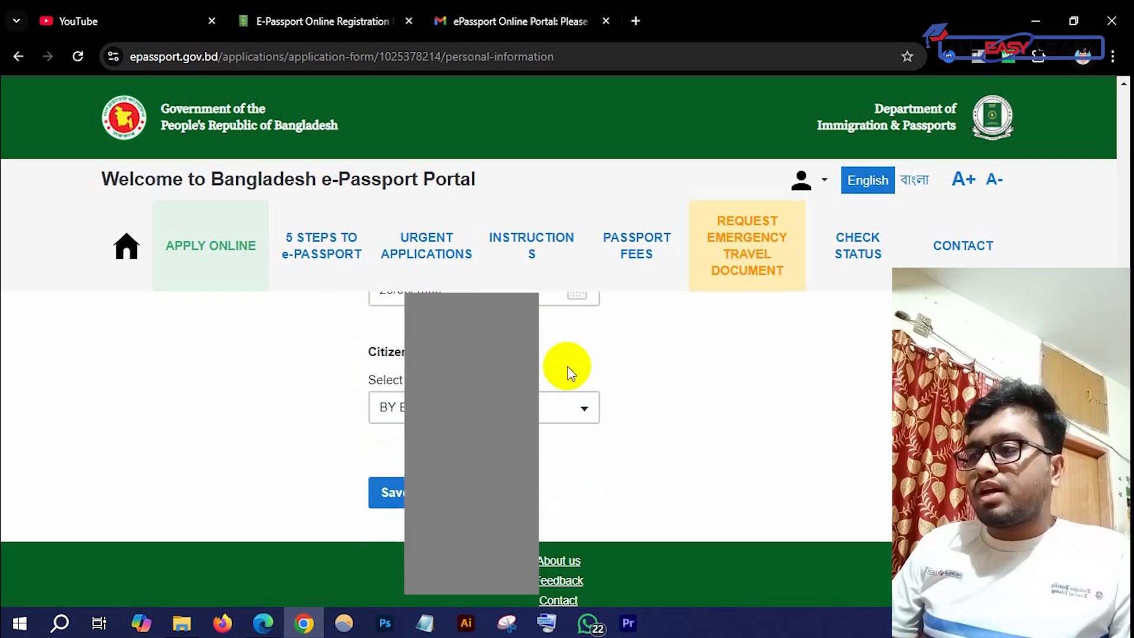
click(571, 409)
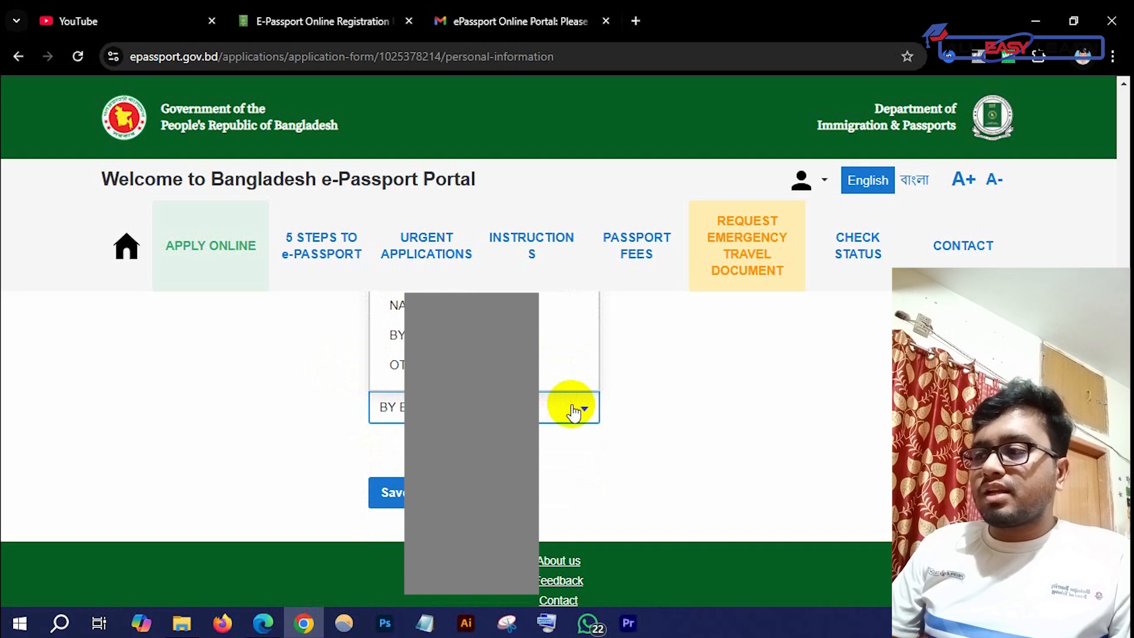
scroll(693, 447, up, 1)
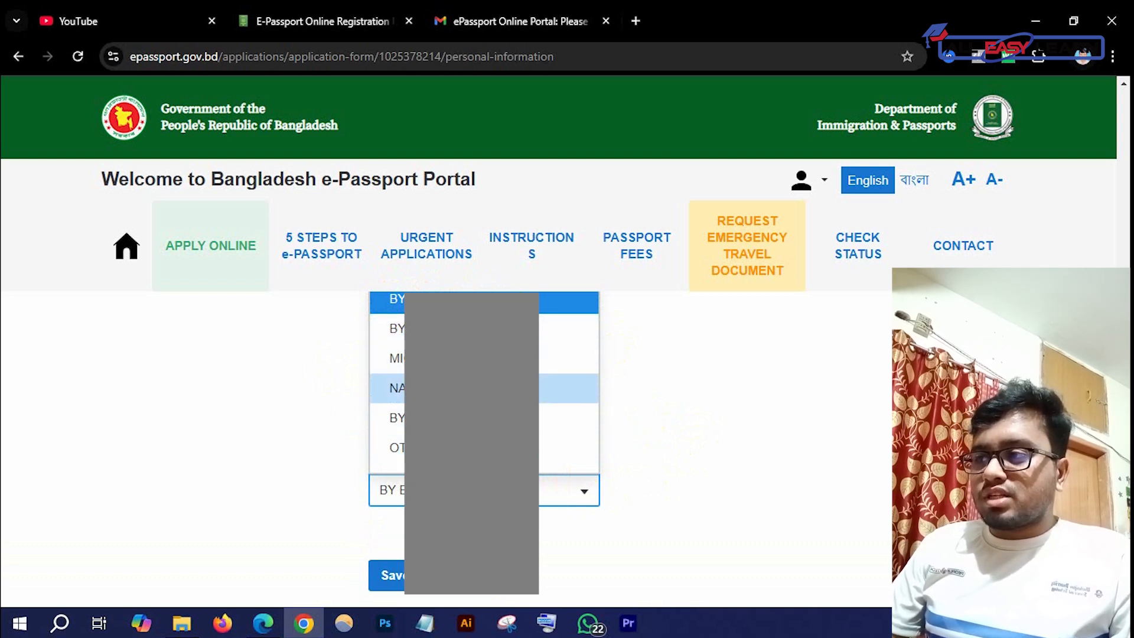
click(700, 485)
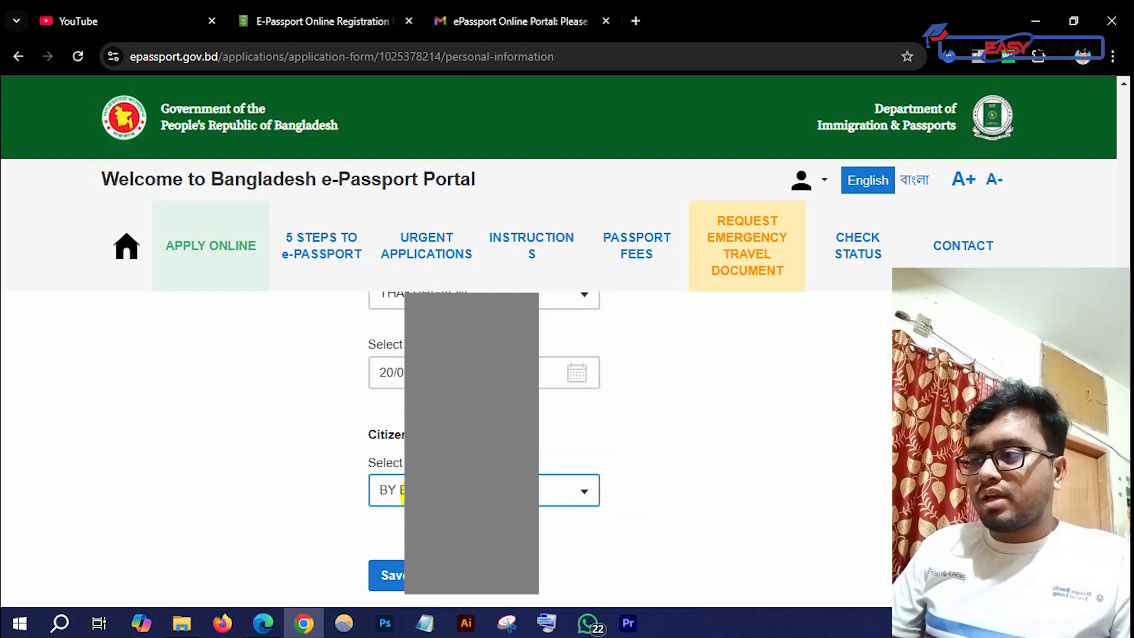
scroll(354, 532, up, 10)
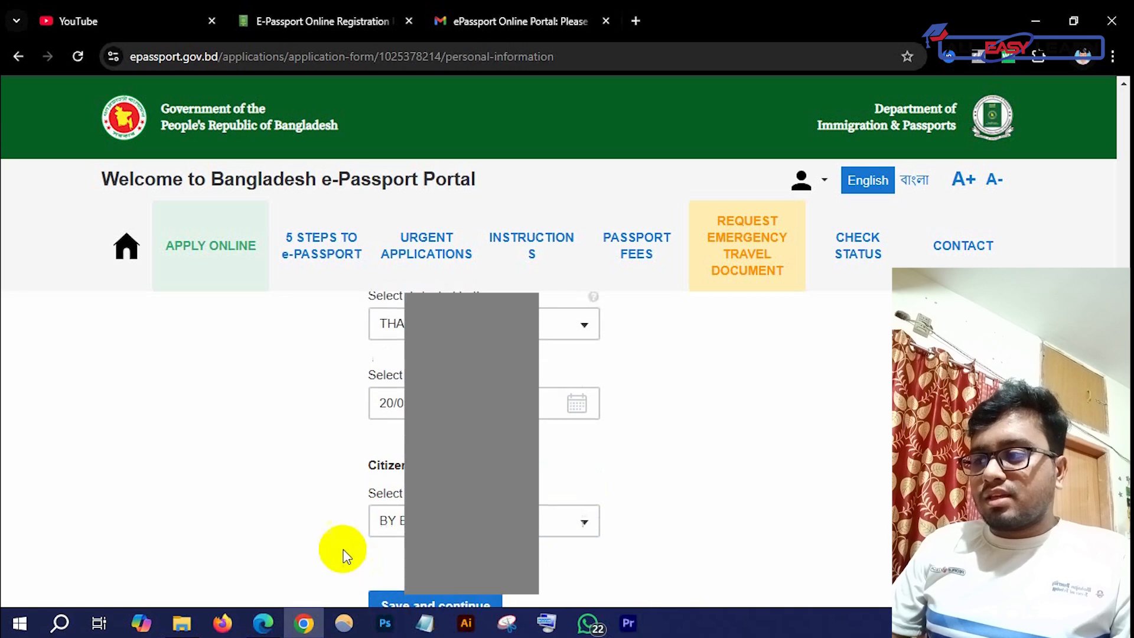
click(242, 474)
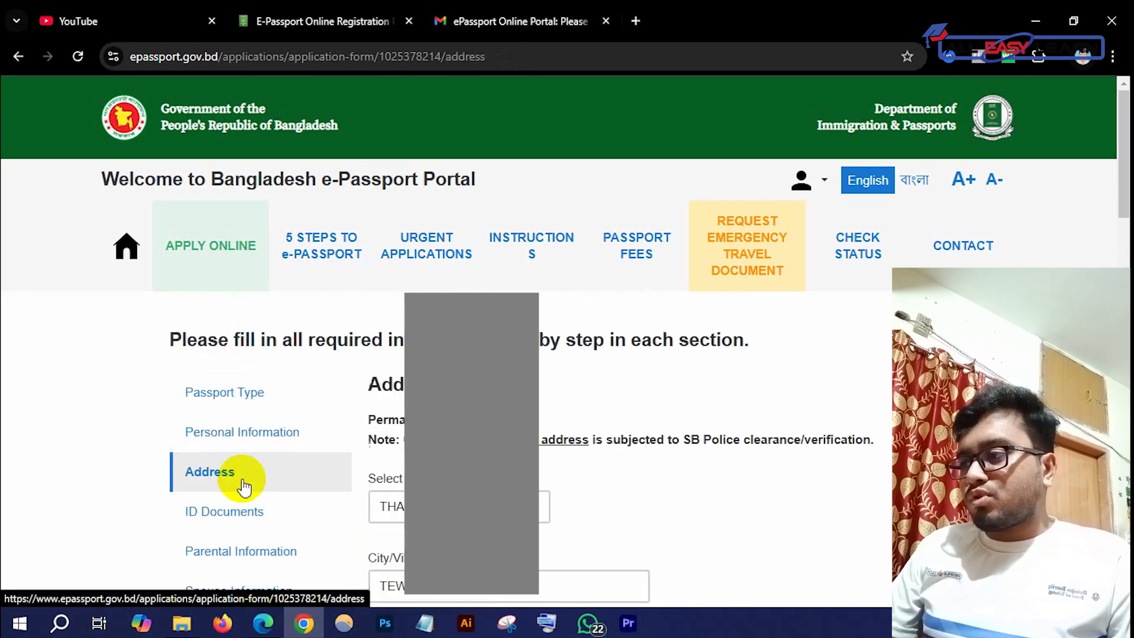
scroll(602, 451, down, 3)
scroll(597, 446, down, 1)
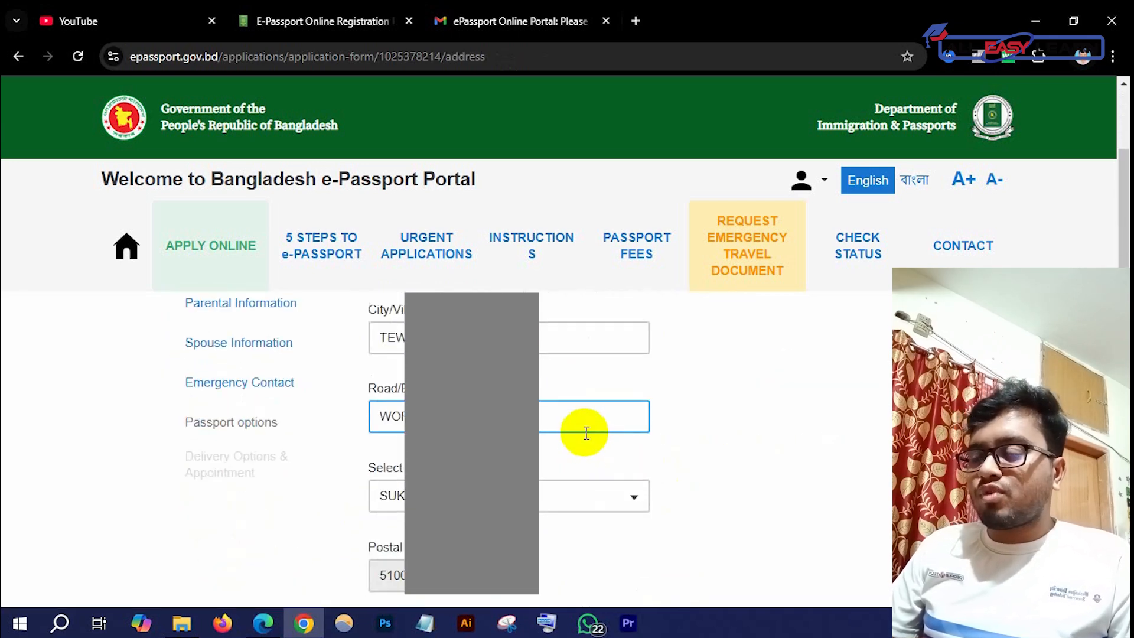
scroll(585, 440, up, 4)
scroll(572, 432, down, 2)
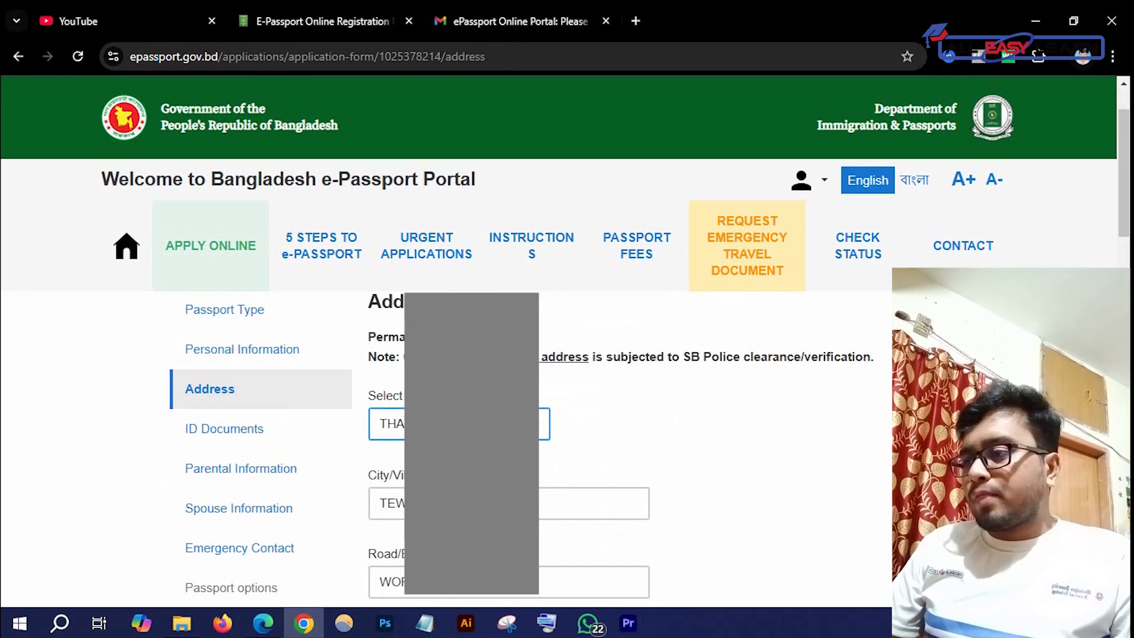
scroll(508, 443, down, 3)
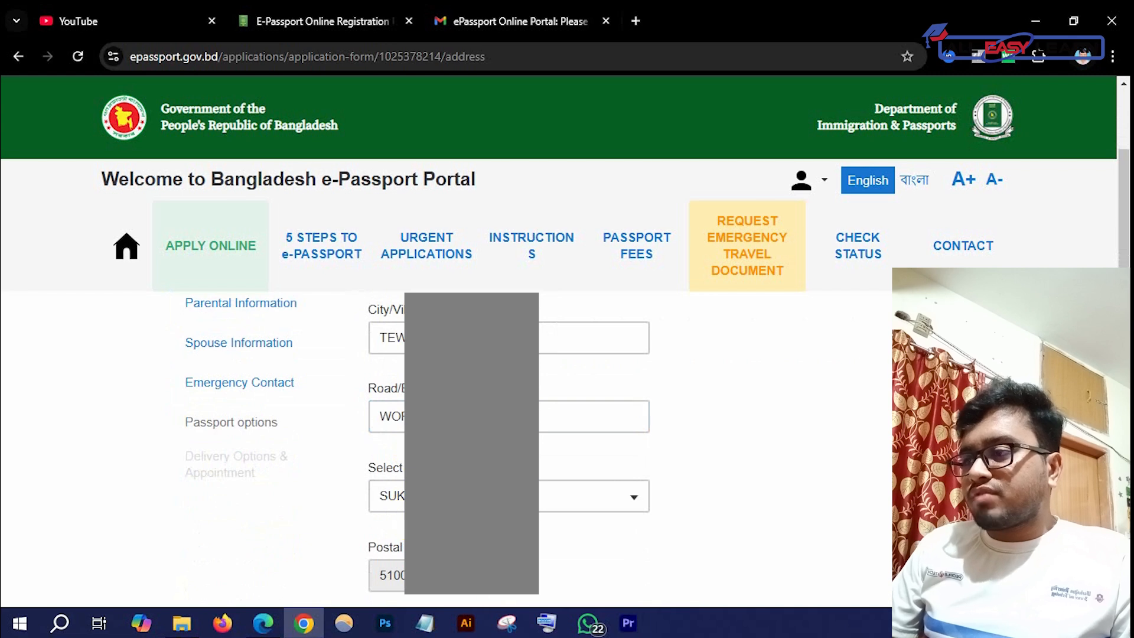
scroll(395, 515, down, 5)
scroll(508, 443, down, 1)
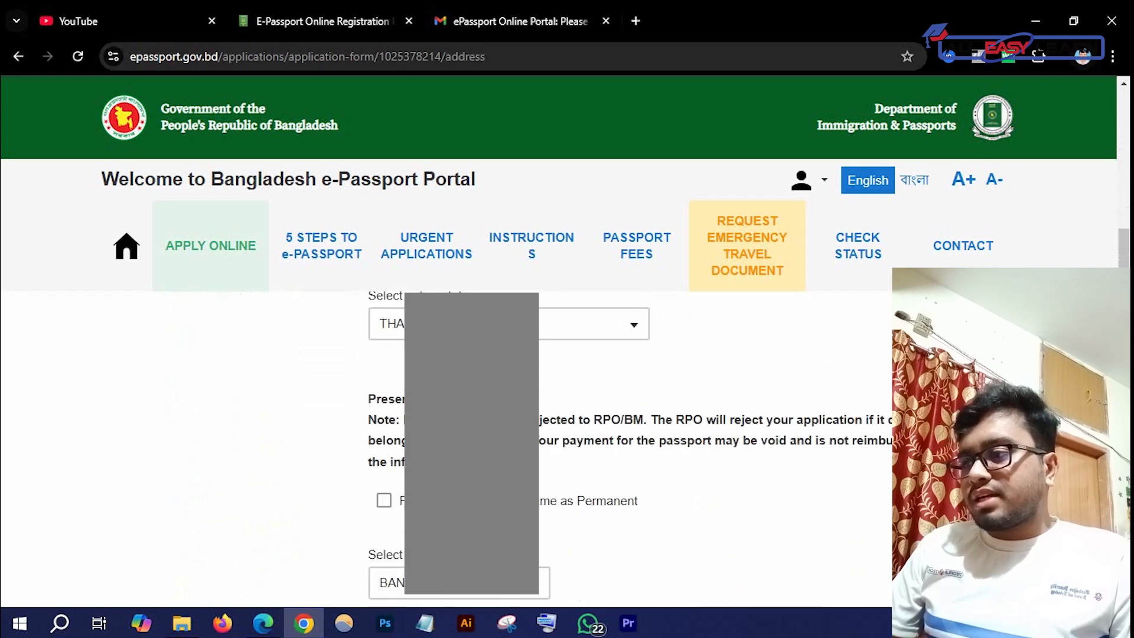
scroll(384, 420, down, 1)
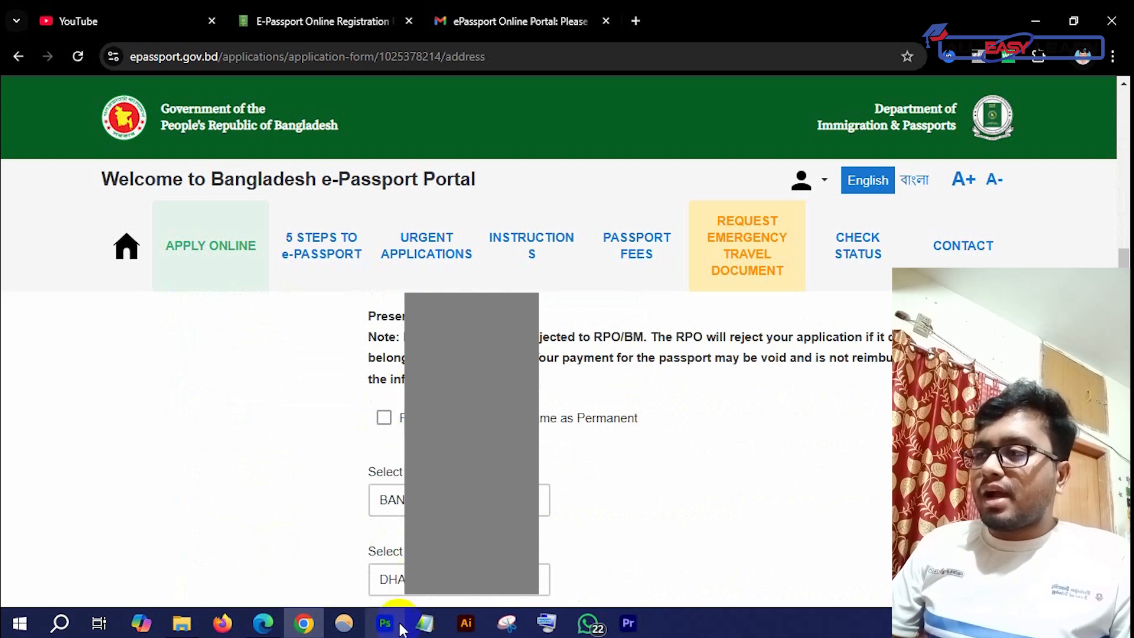
scroll(392, 443, down, 3)
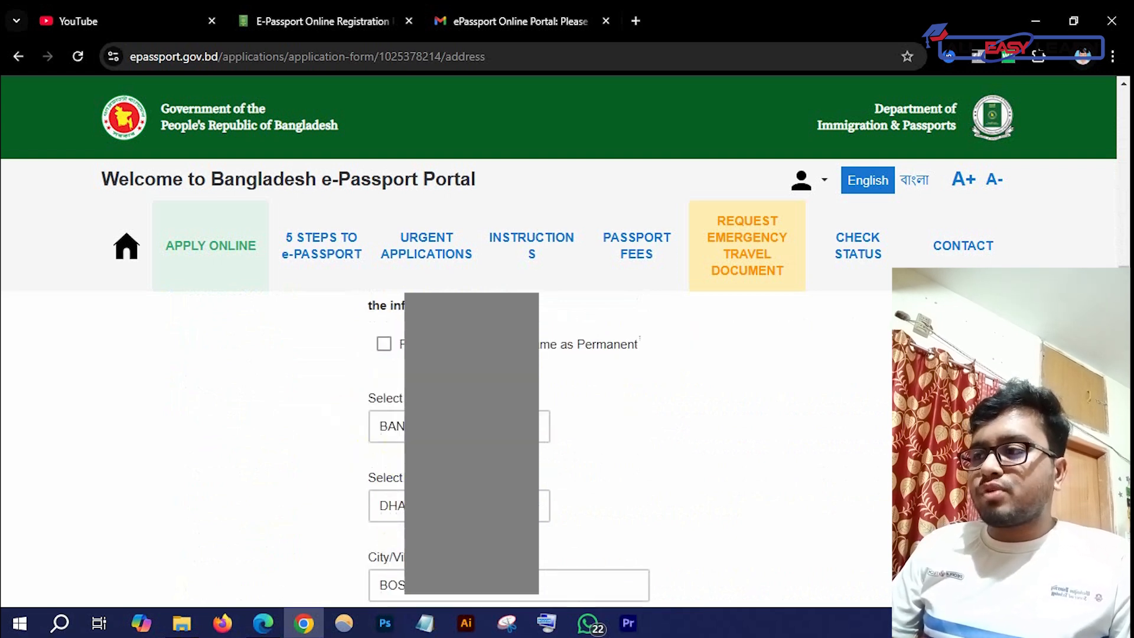
scroll(404, 517, down, 3)
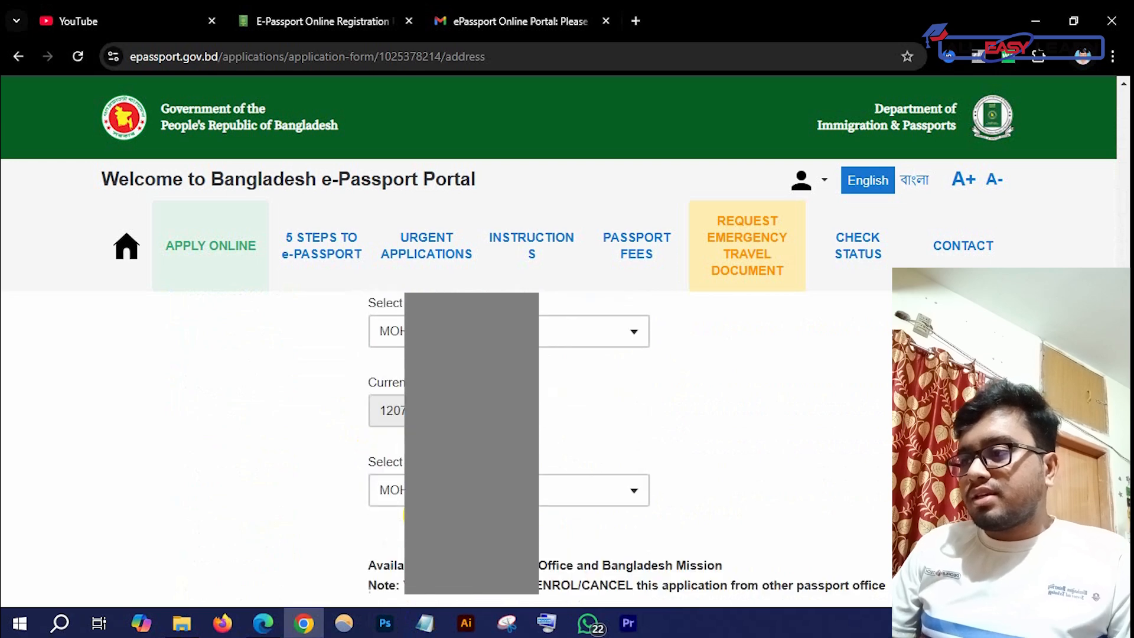
scroll(405, 455, down, 3)
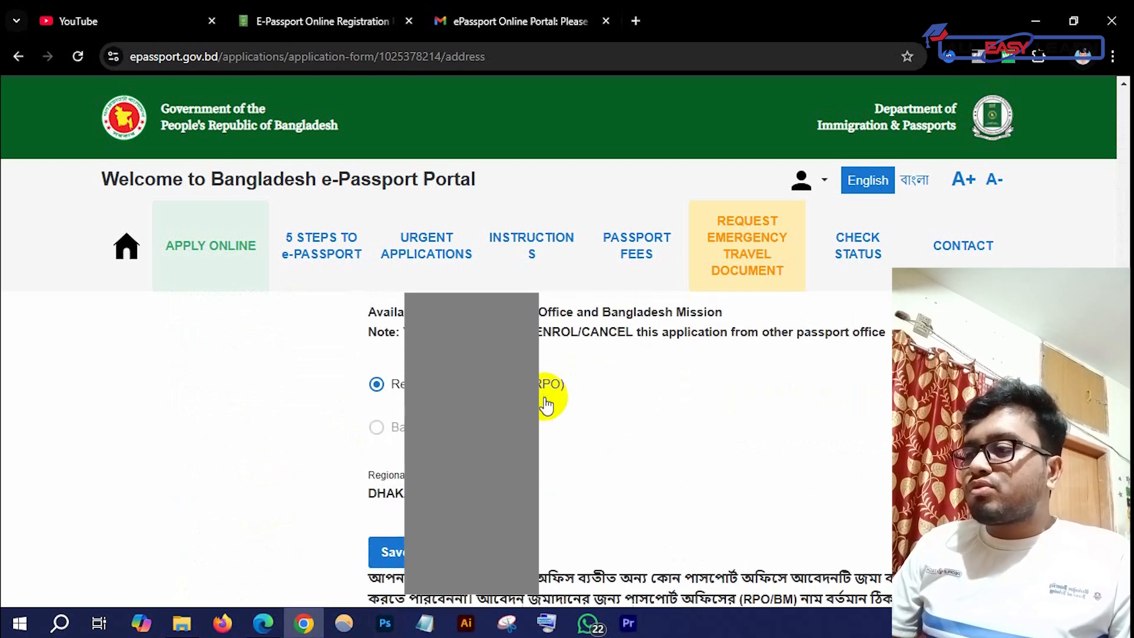
scroll(540, 434, up, 6)
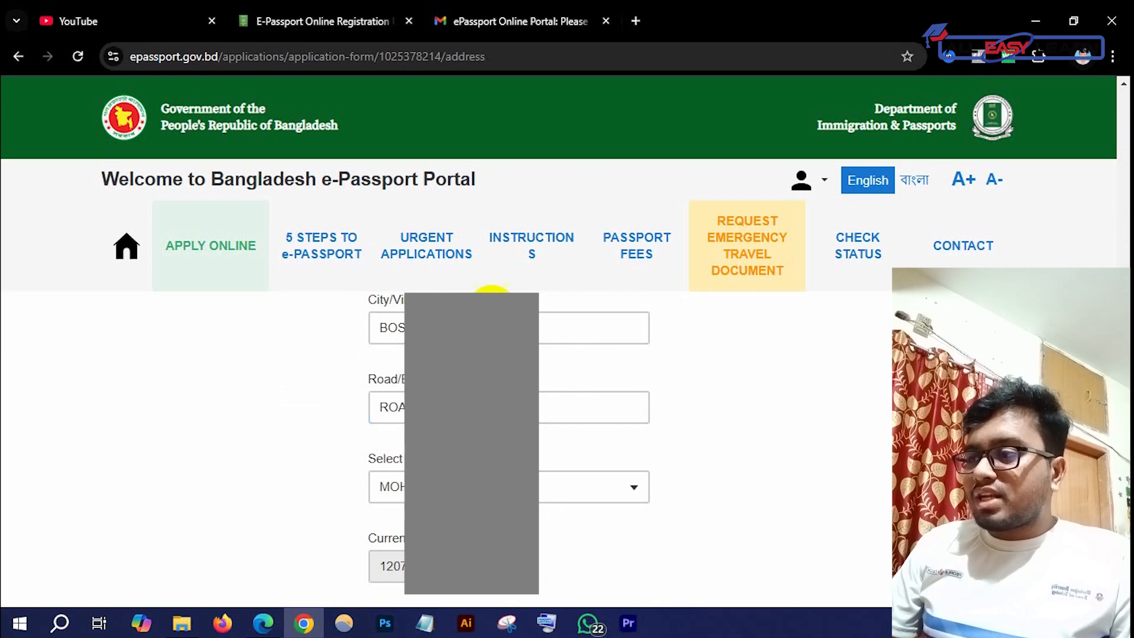
scroll(555, 483, down, 6)
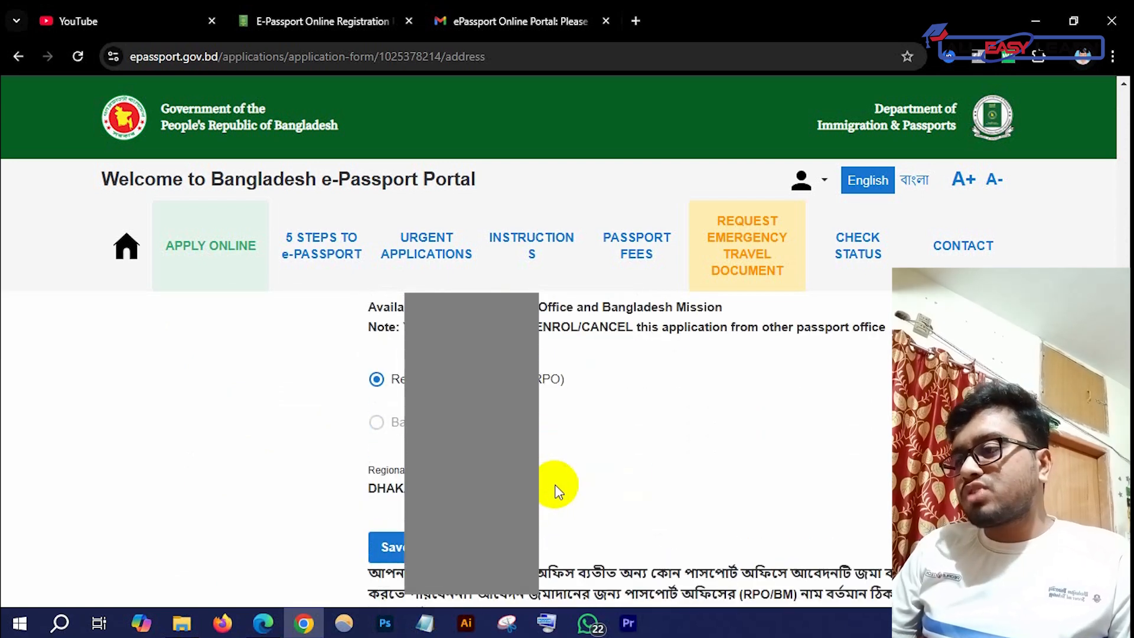
scroll(557, 491, down, 2)
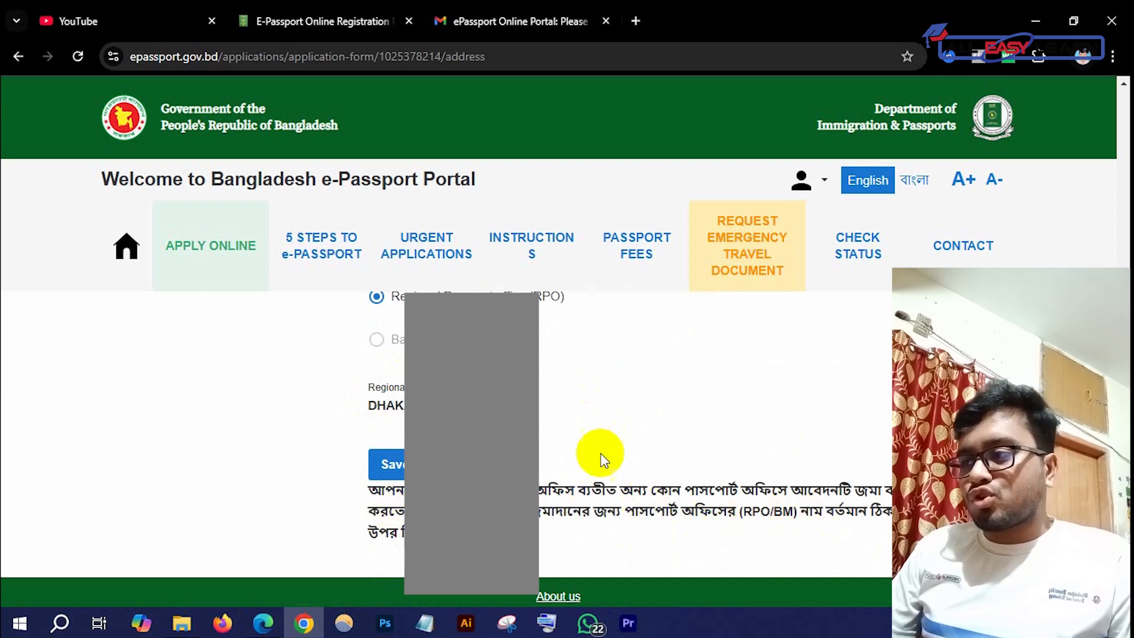
scroll(621, 454, up, 10)
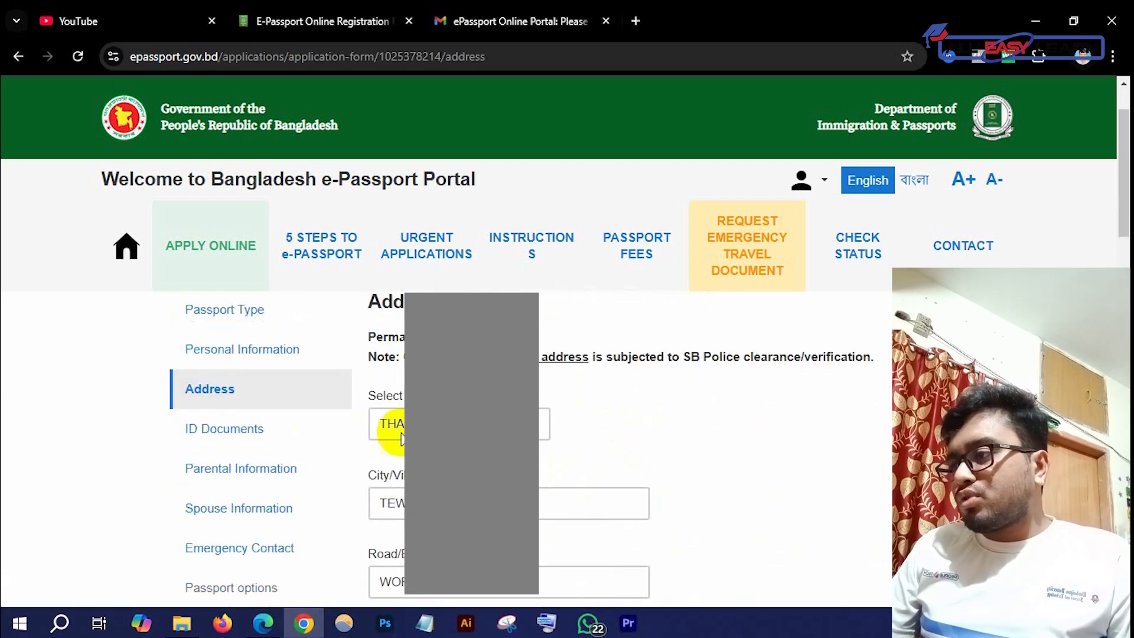
Go to the ID Documents section and review the previous Machine Readable Passport questions
click(242, 430)
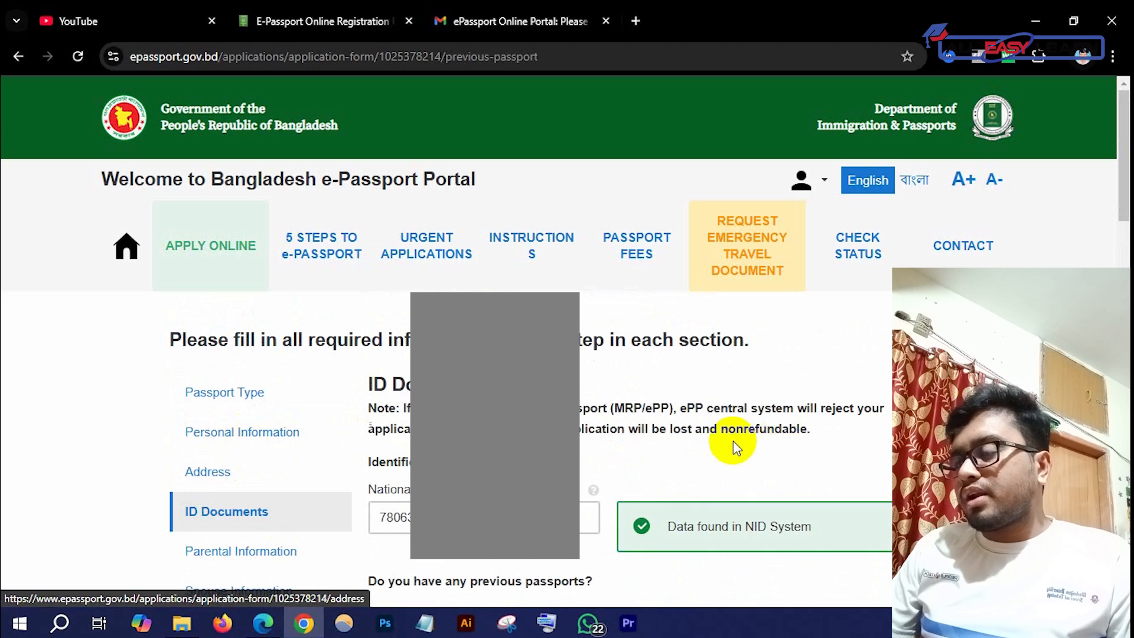
scroll(615, 431, down, 3)
scroll(588, 449, up, 1)
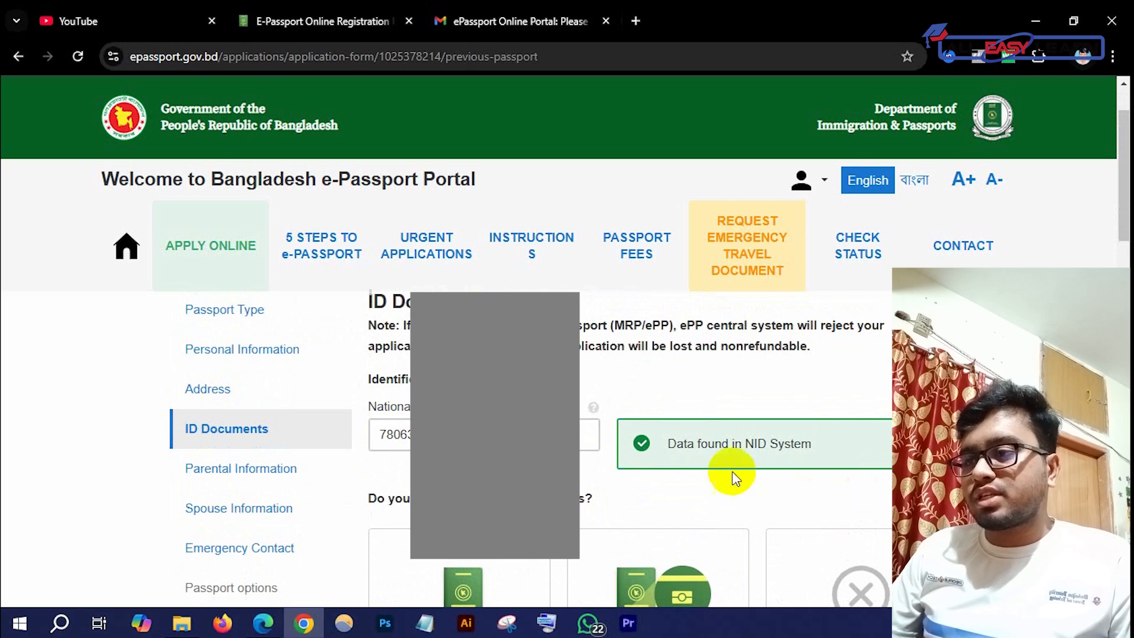
scroll(730, 471, down, 9)
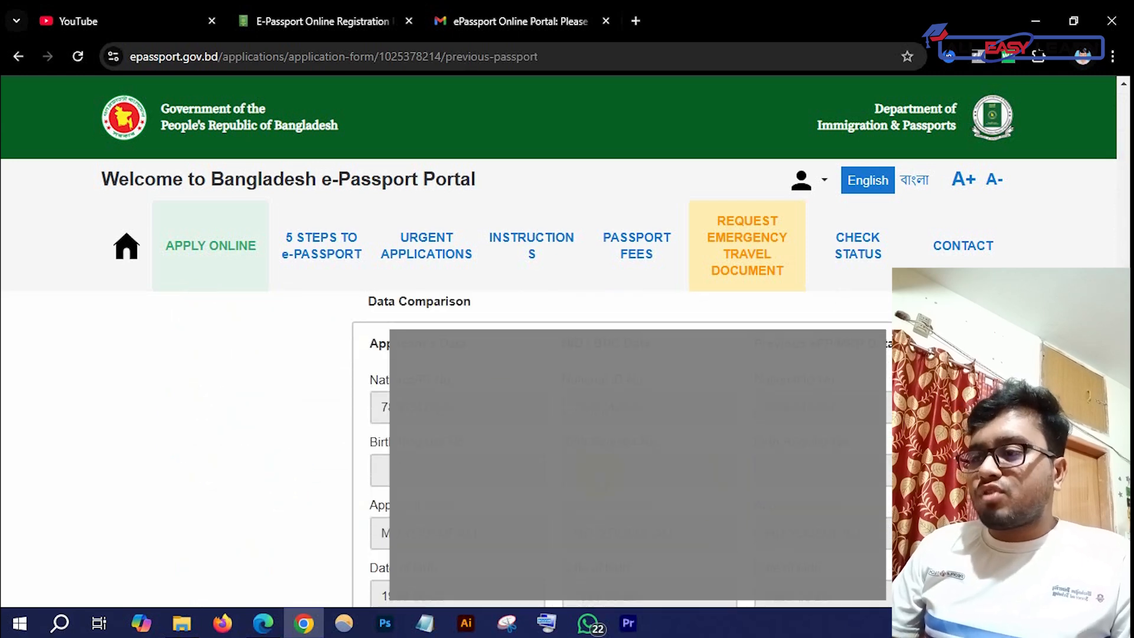
scroll(335, 350, up, 12)
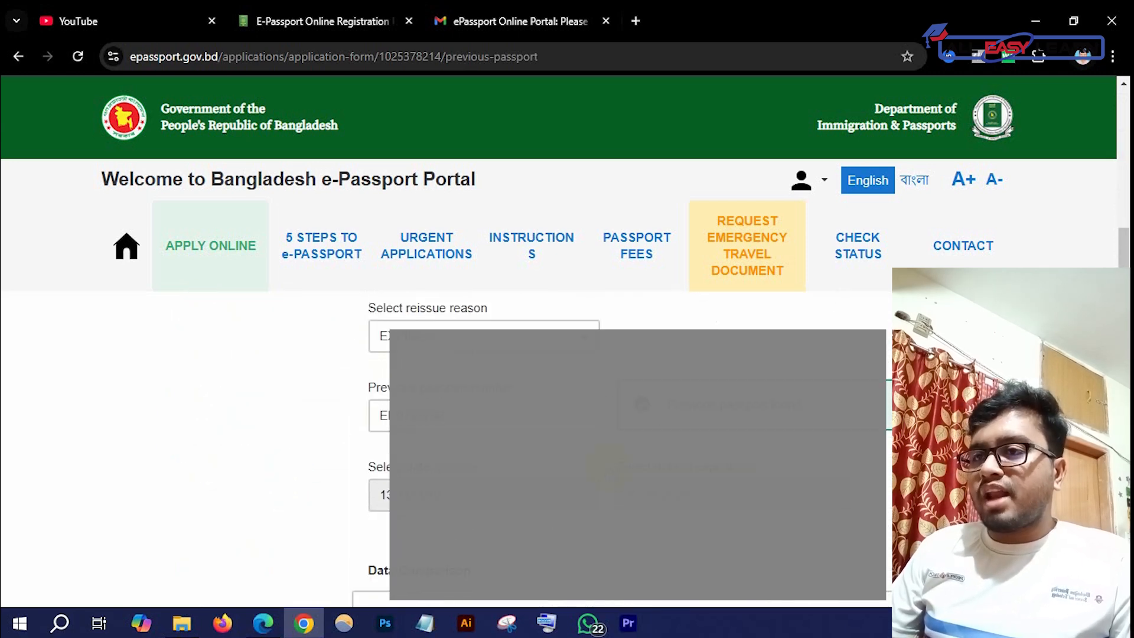
scroll(335, 349, down, 5)
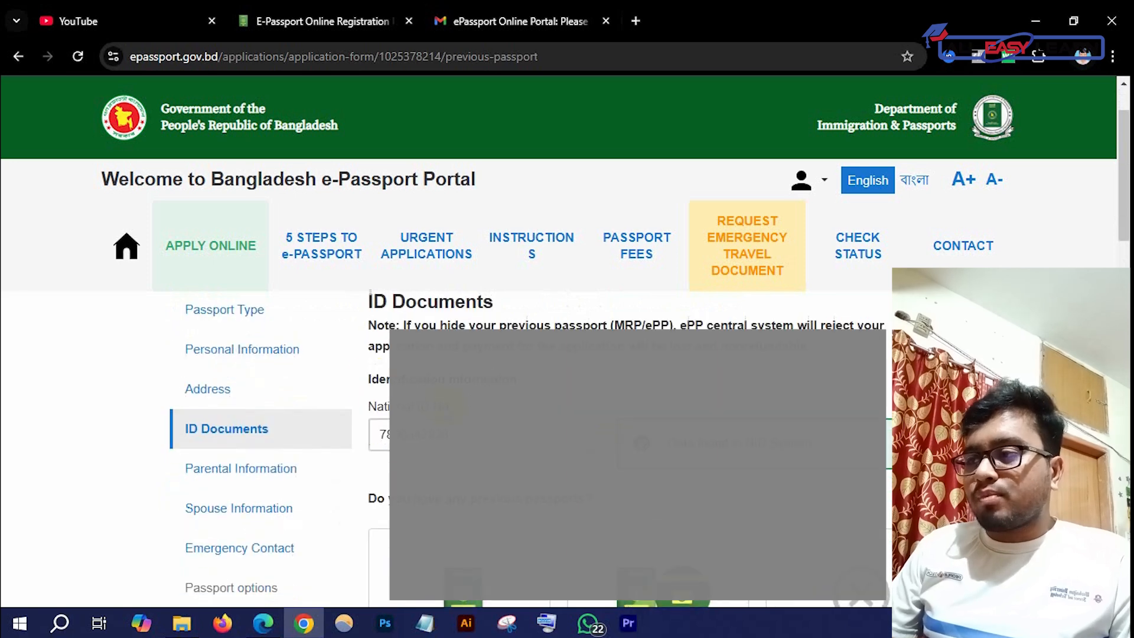
scroll(449, 449, up, 2)
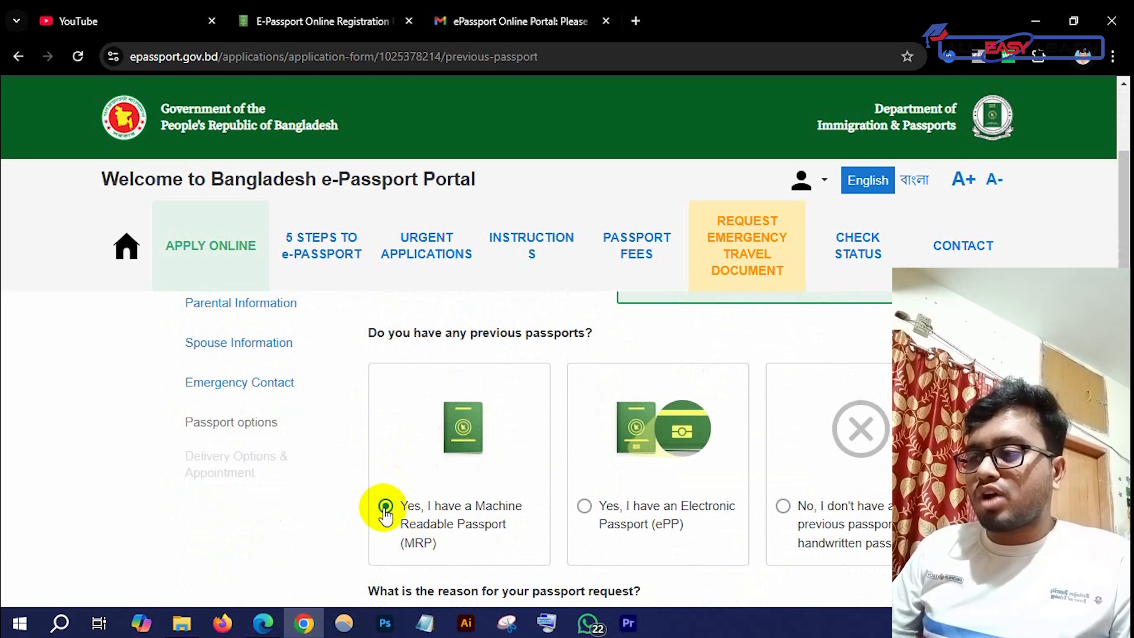
scroll(385, 503, down, 2)
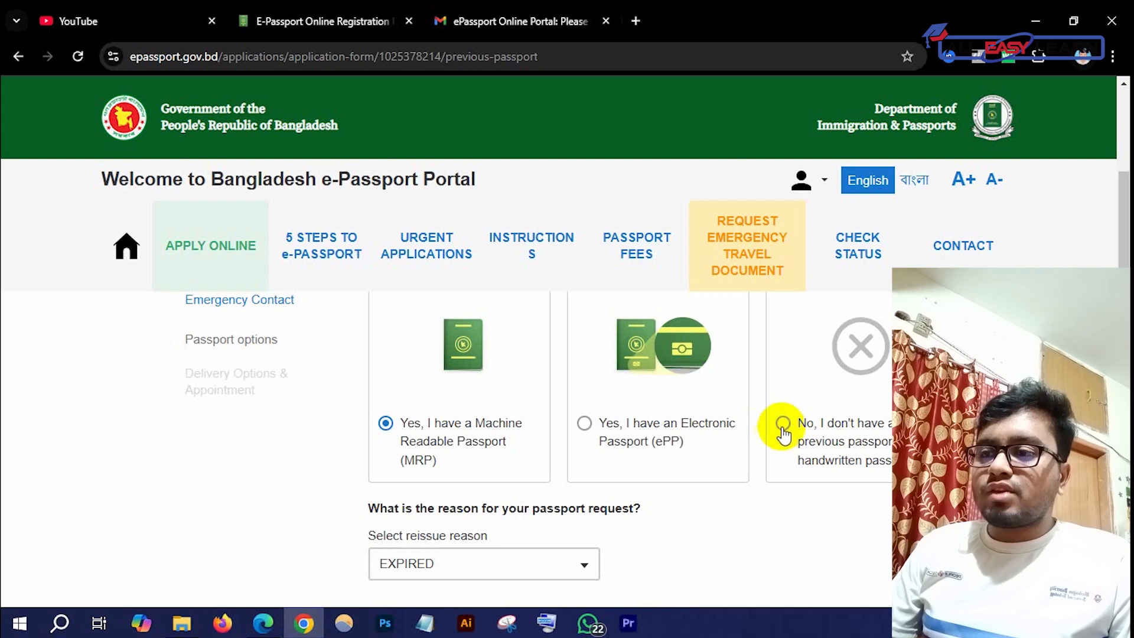
scroll(558, 538, down, 3)
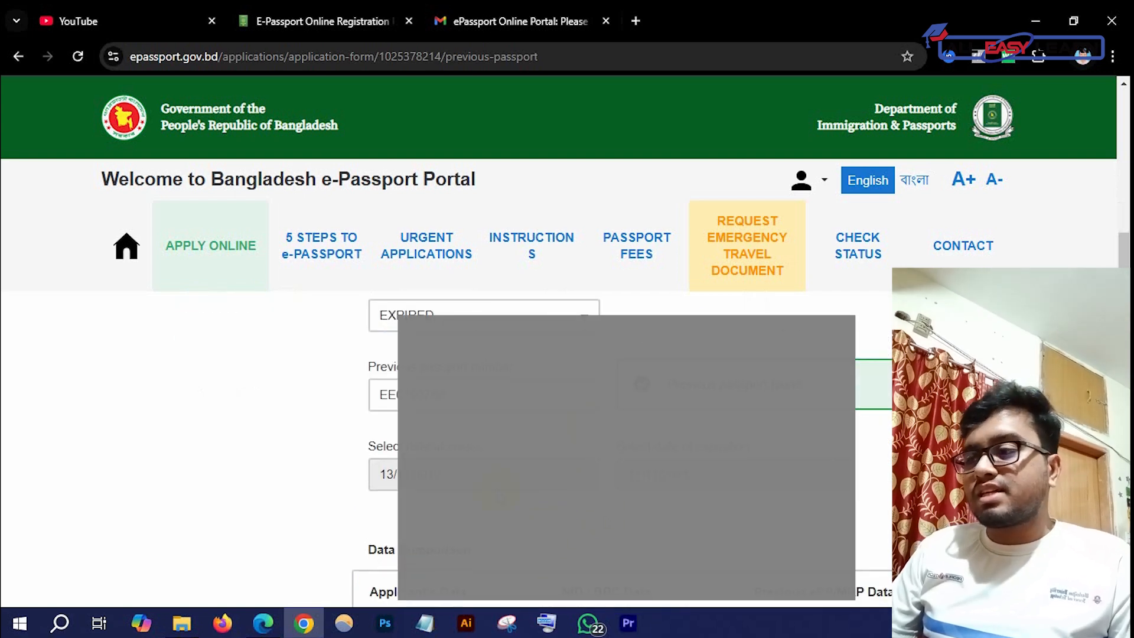
scroll(547, 485, up, 4)
scroll(525, 455, down, 1)
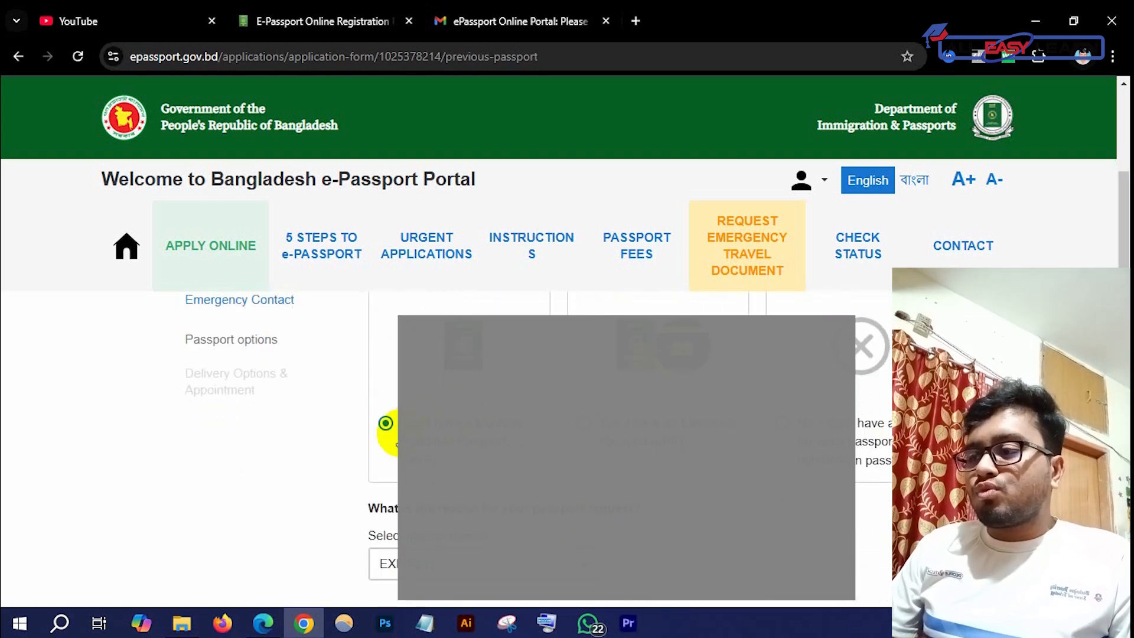
scroll(431, 446, down, 3)
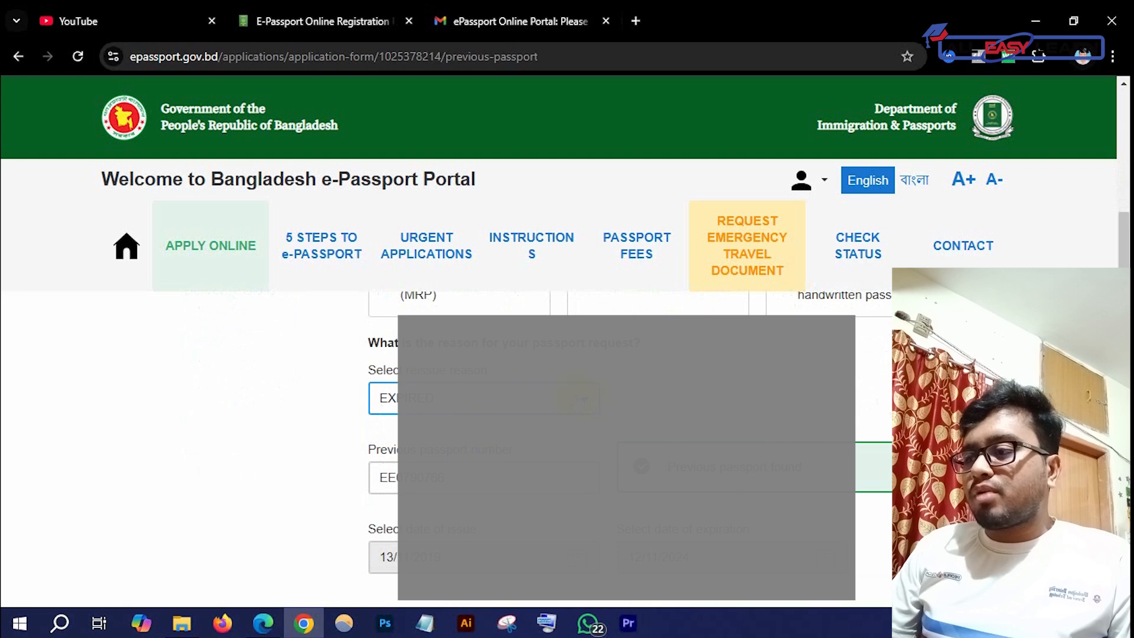
Review the reissue reason options and keep EXPIRED selected for the previous MRP passport
click(555, 397)
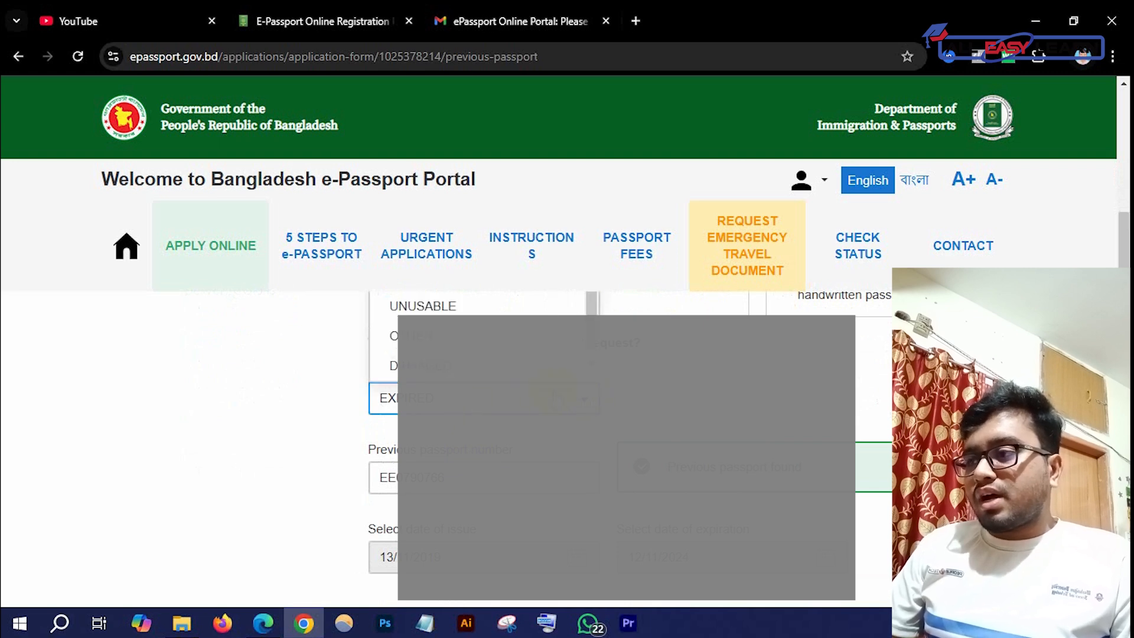
scroll(556, 449, up, 3)
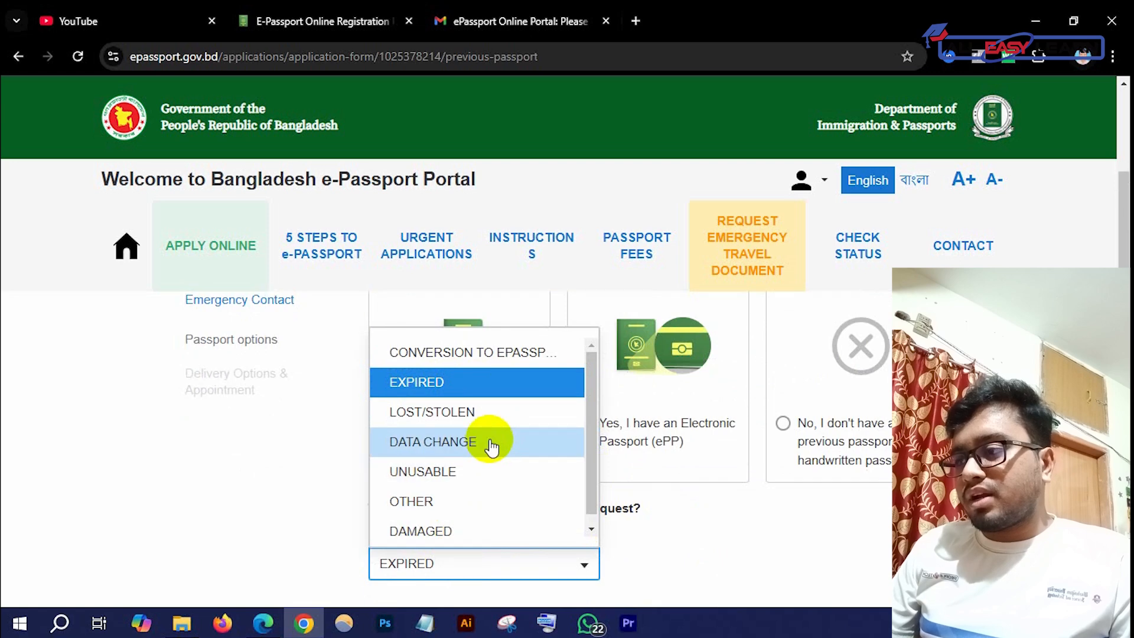
scroll(684, 535, down, 1)
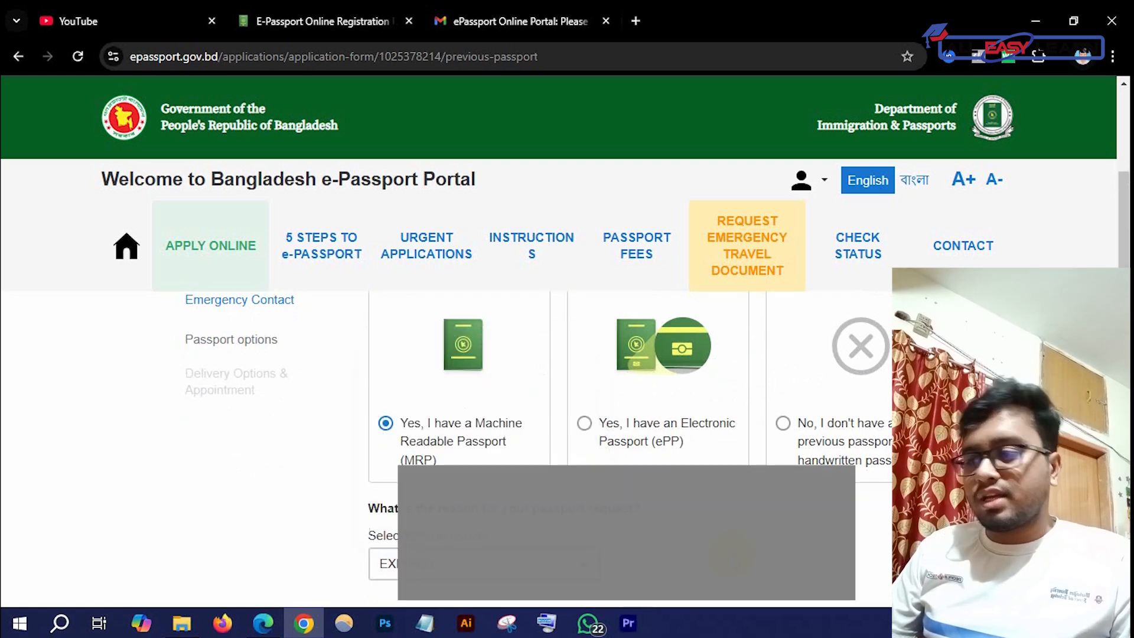
scroll(677, 535, down, 2)
click(499, 472)
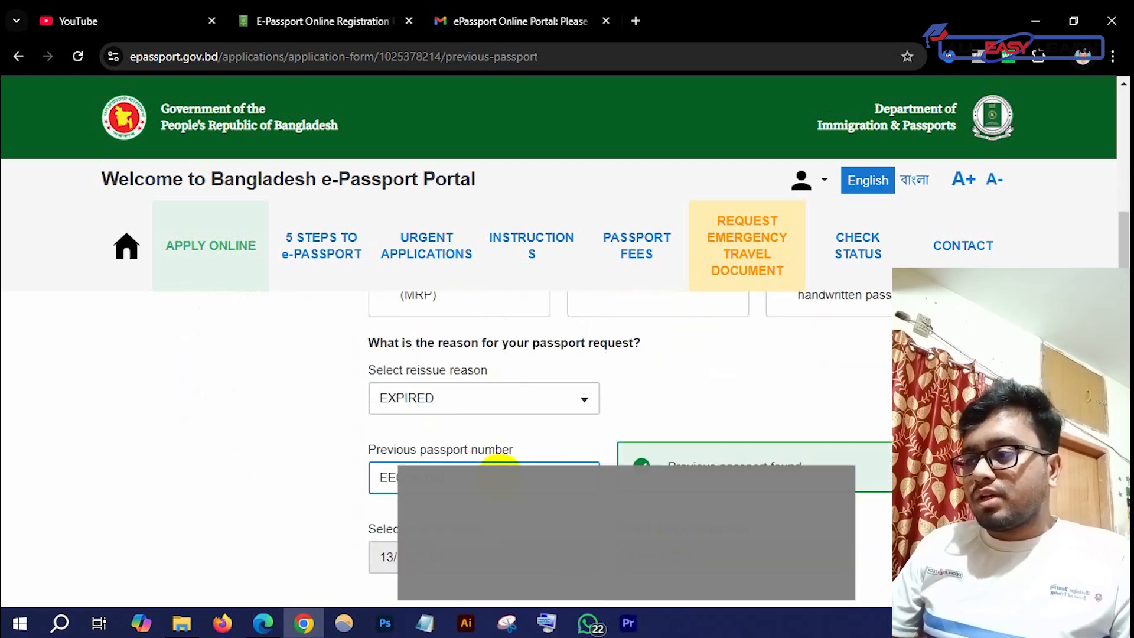
scroll(541, 432, up, 1)
click(553, 467)
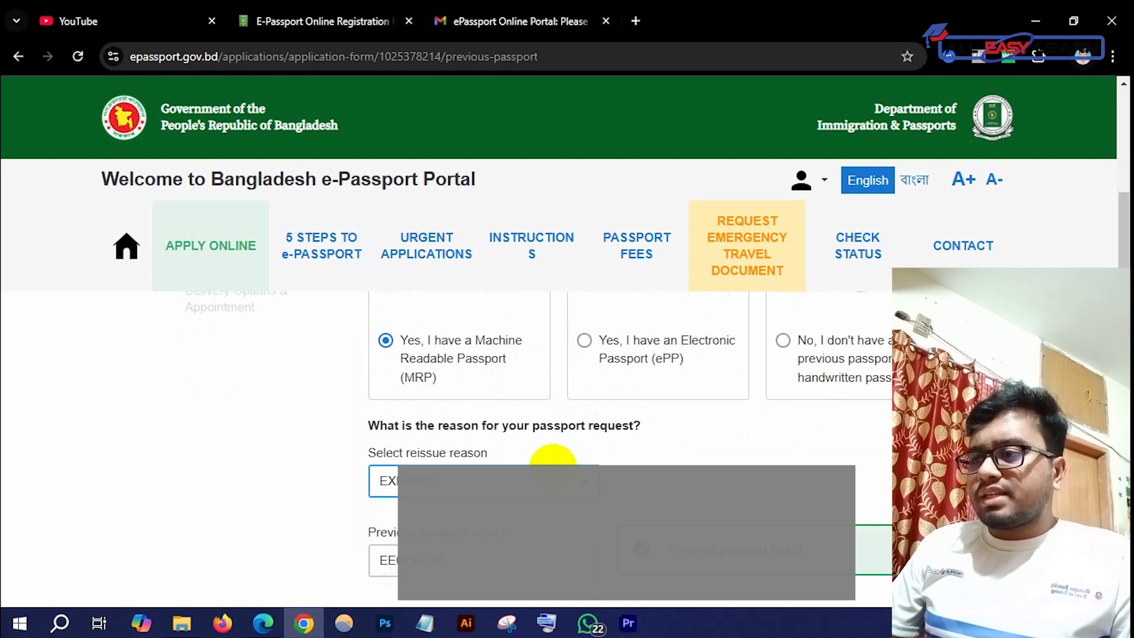
click(556, 472)
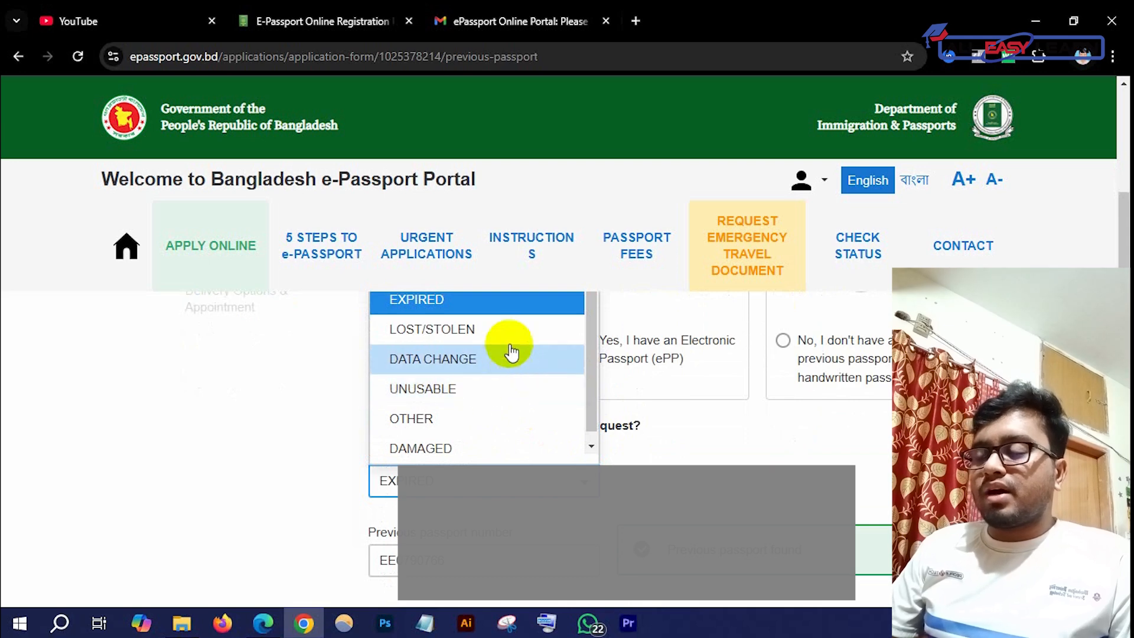
click(565, 449)
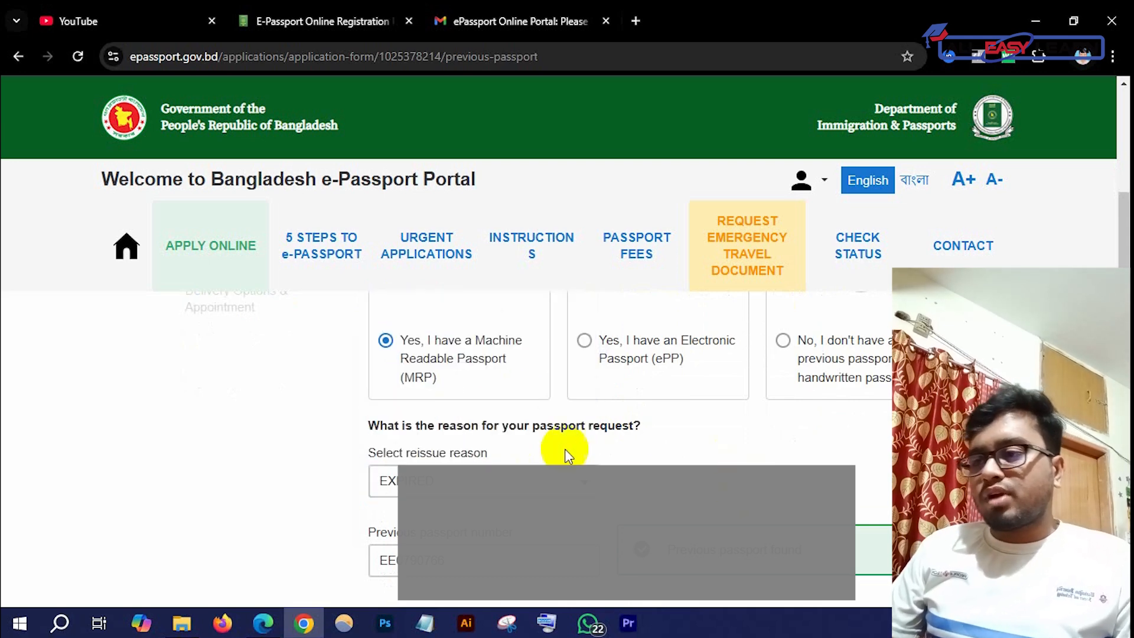
scroll(489, 461, down, 1)
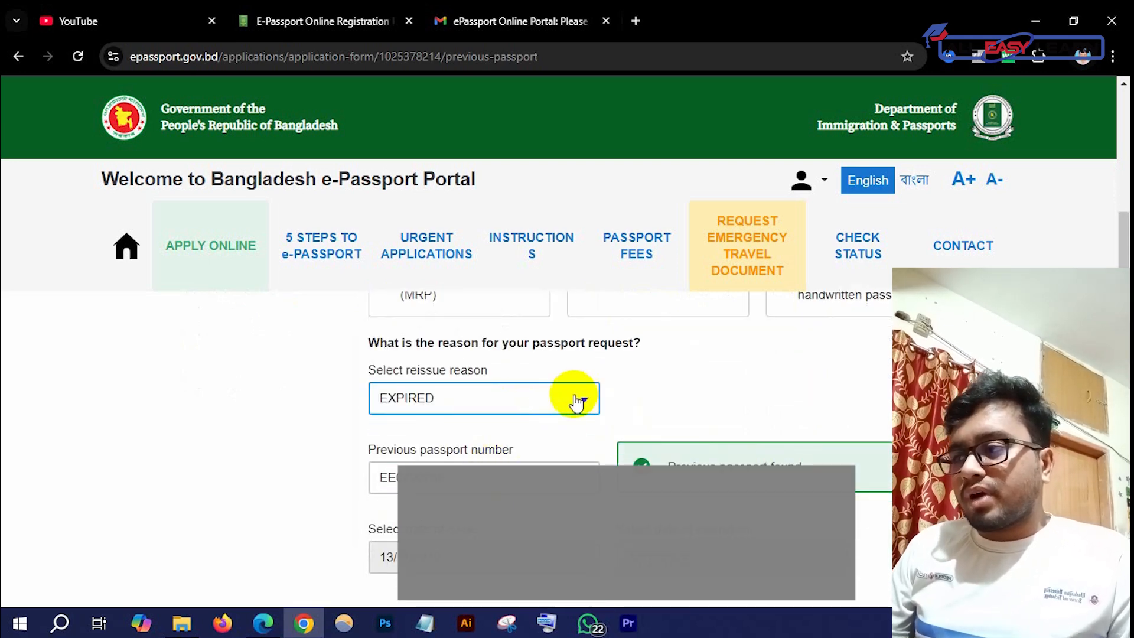
click(563, 404)
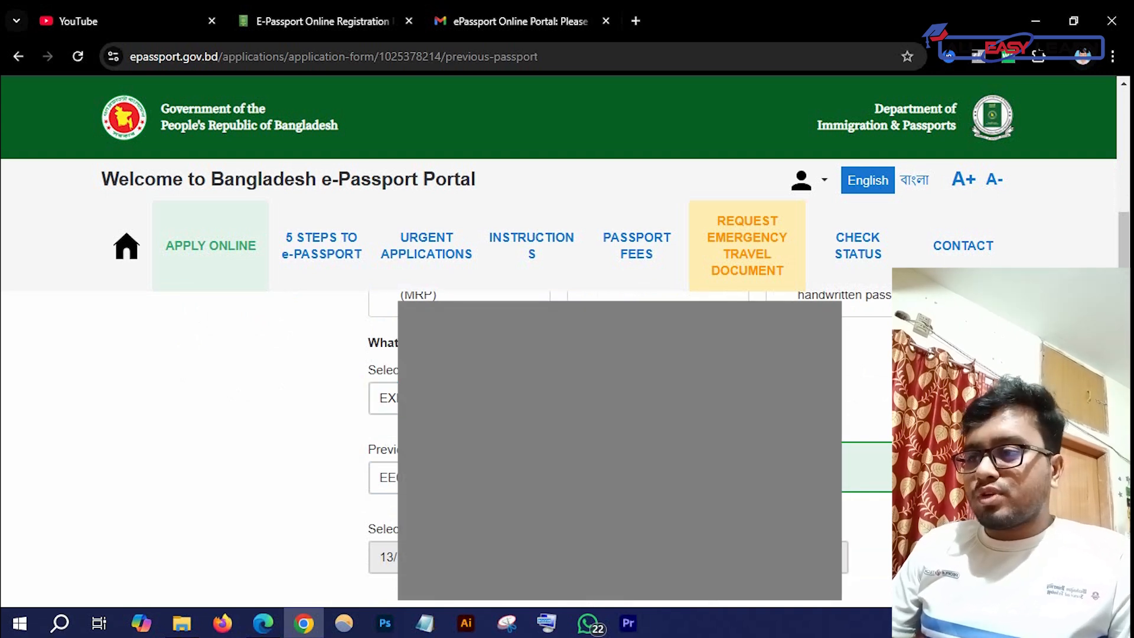
click(385, 477)
scroll(386, 477, down, 1)
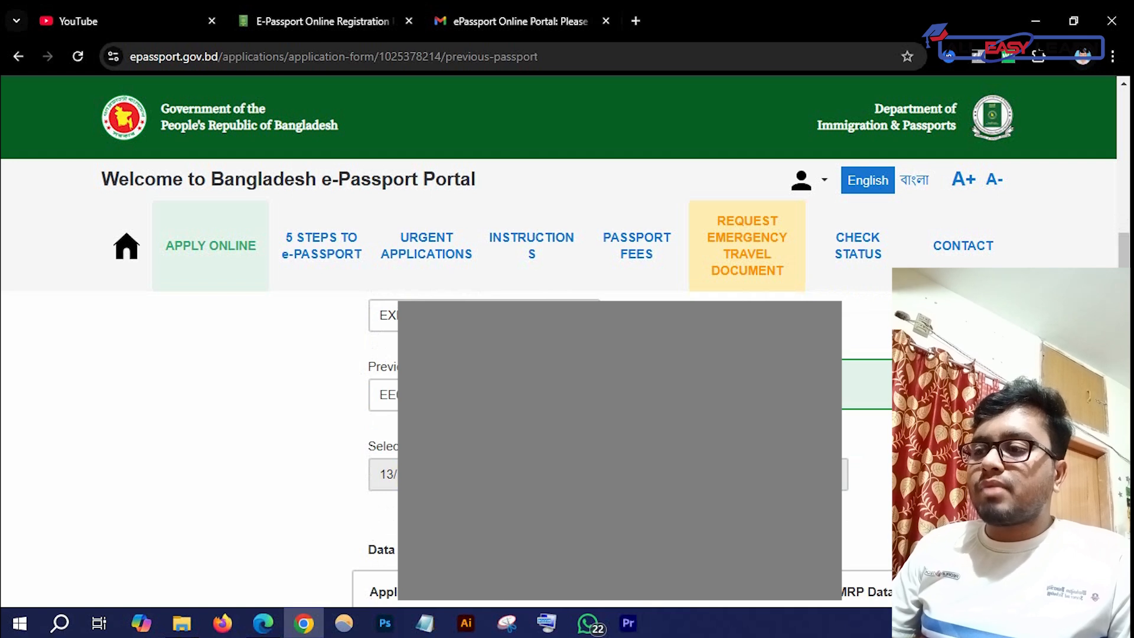
scroll(355, 449, down, 1)
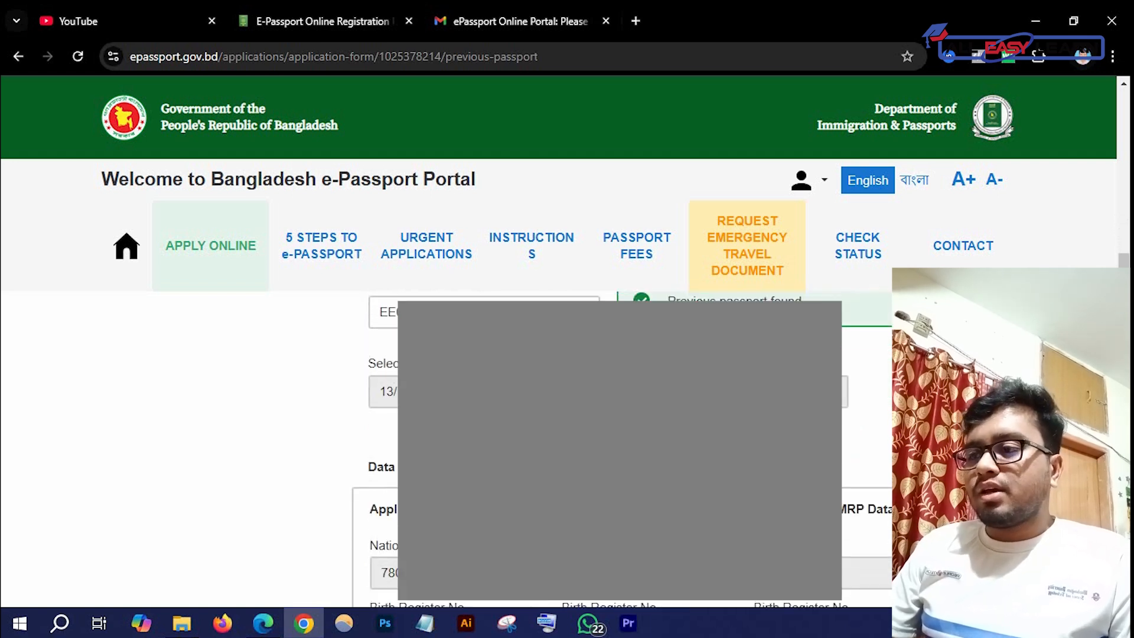
scroll(355, 449, down, 2)
scroll(620, 449, down, 10)
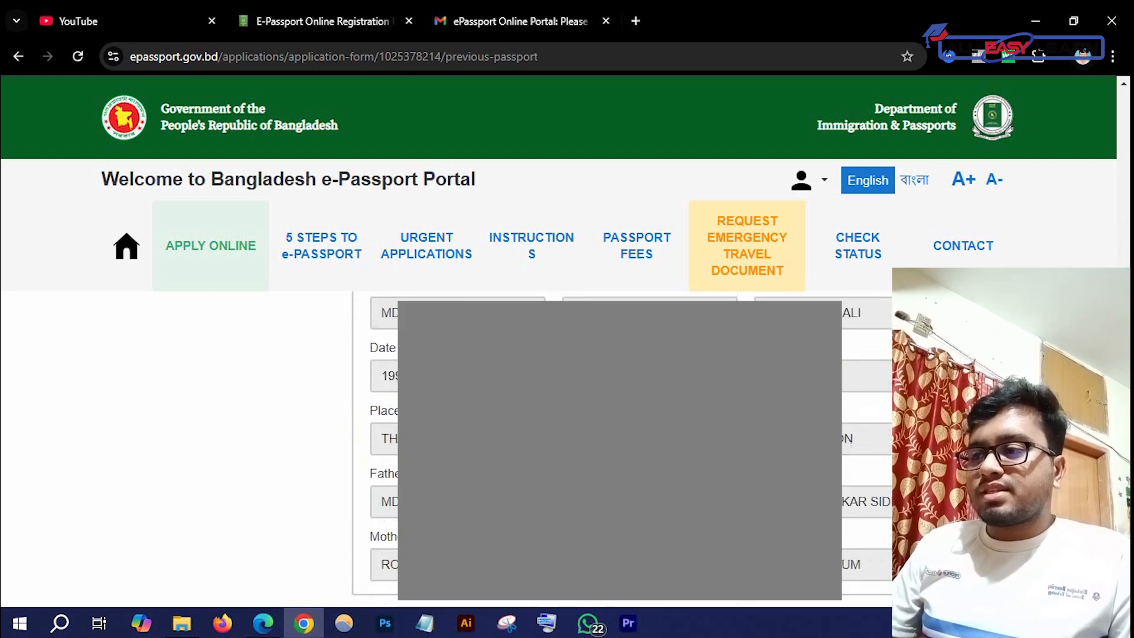
scroll(620, 449, down, 2)
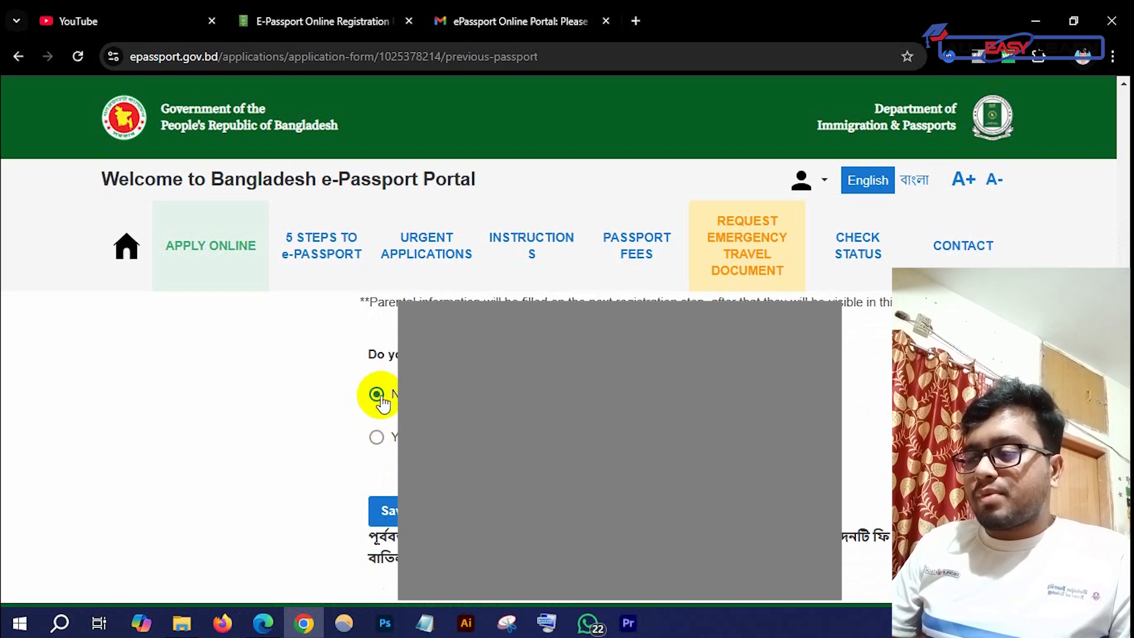
scroll(378, 413, down, 2)
scroll(378, 413, up, 1)
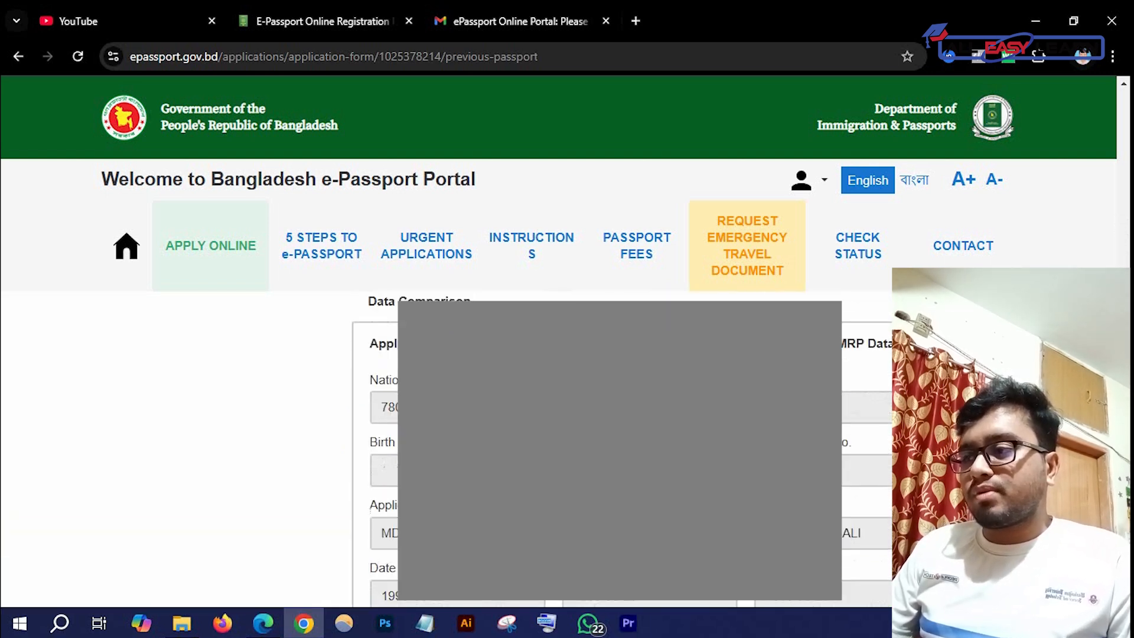
scroll(378, 413, up, 4)
scroll(303, 418, up, 5)
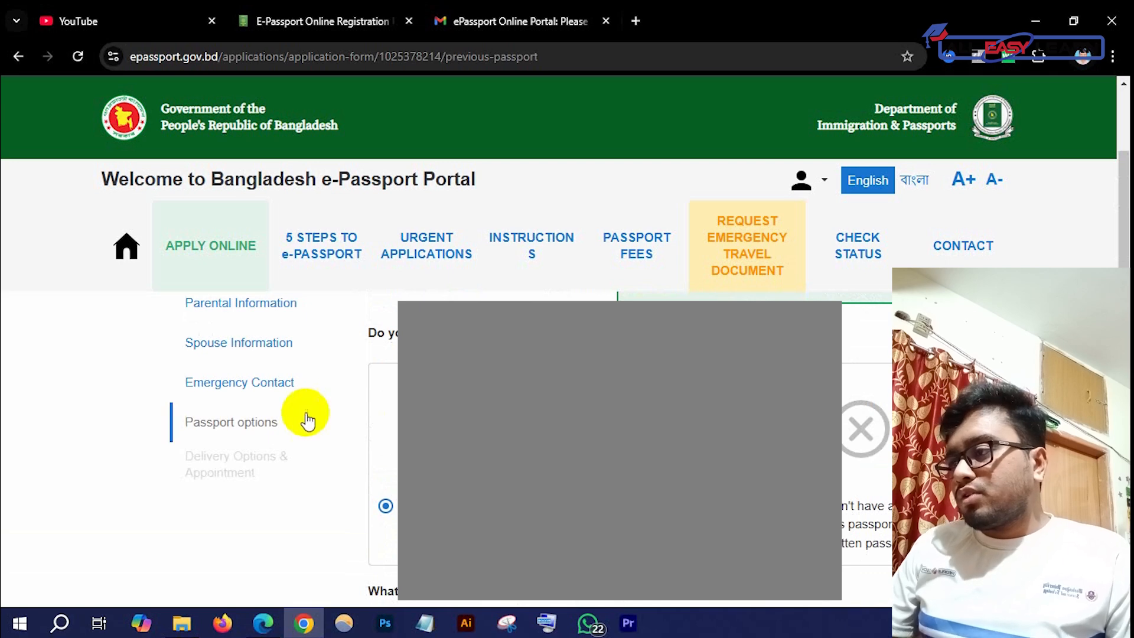
Review the Parental Information section: parents' details filled and guardian not applicable
click(255, 470)
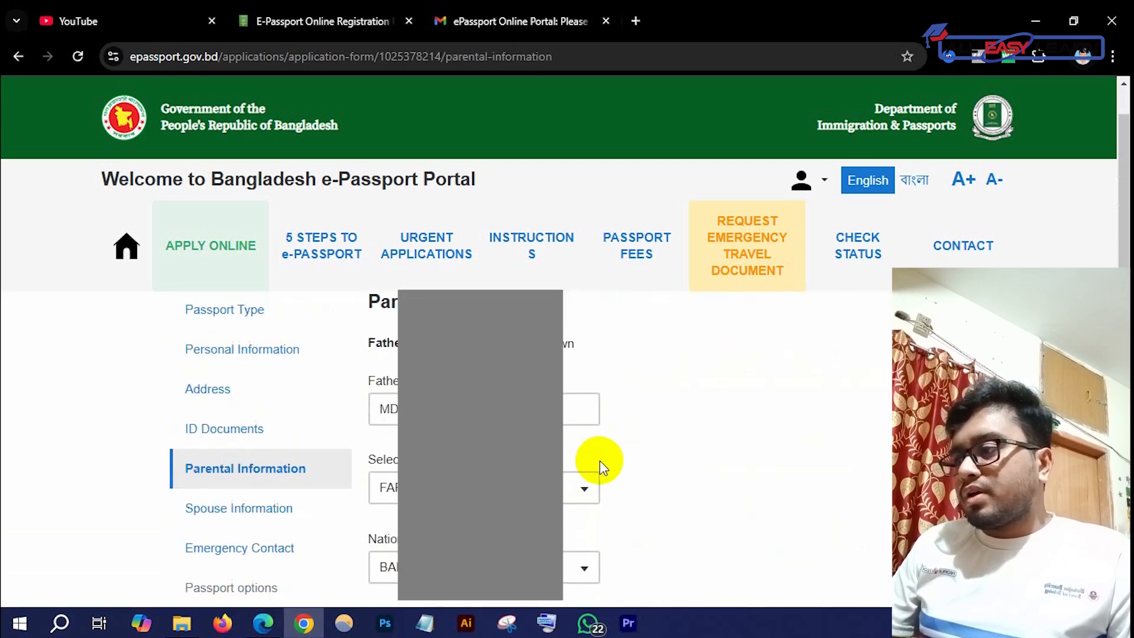
scroll(638, 449, up, 1)
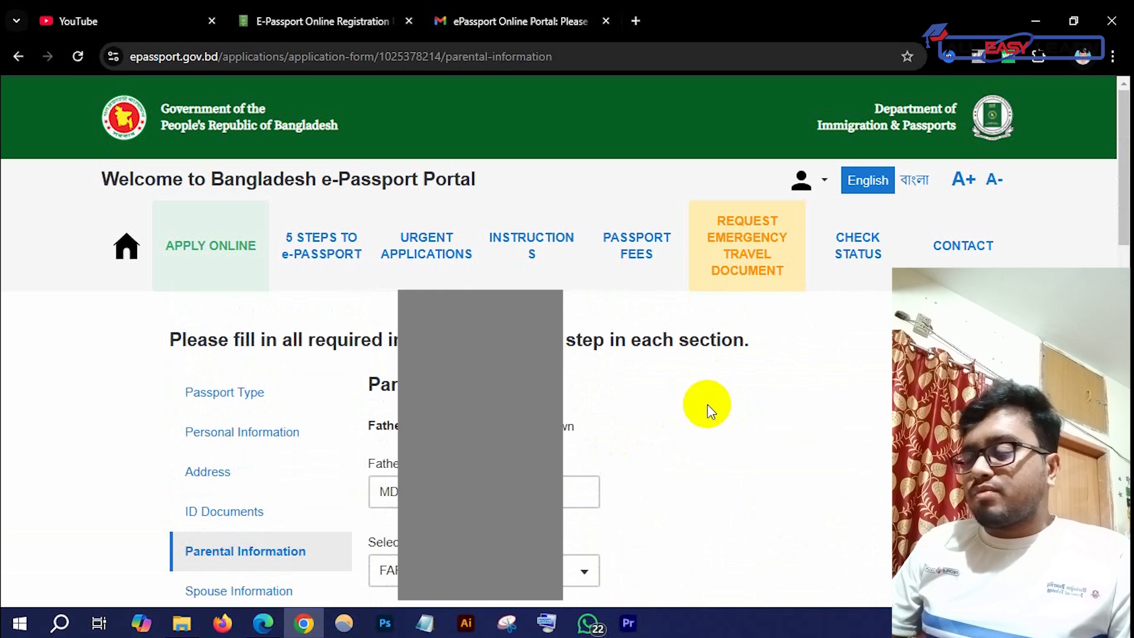
scroll(707, 404, down, 1)
scroll(485, 408, down, 1)
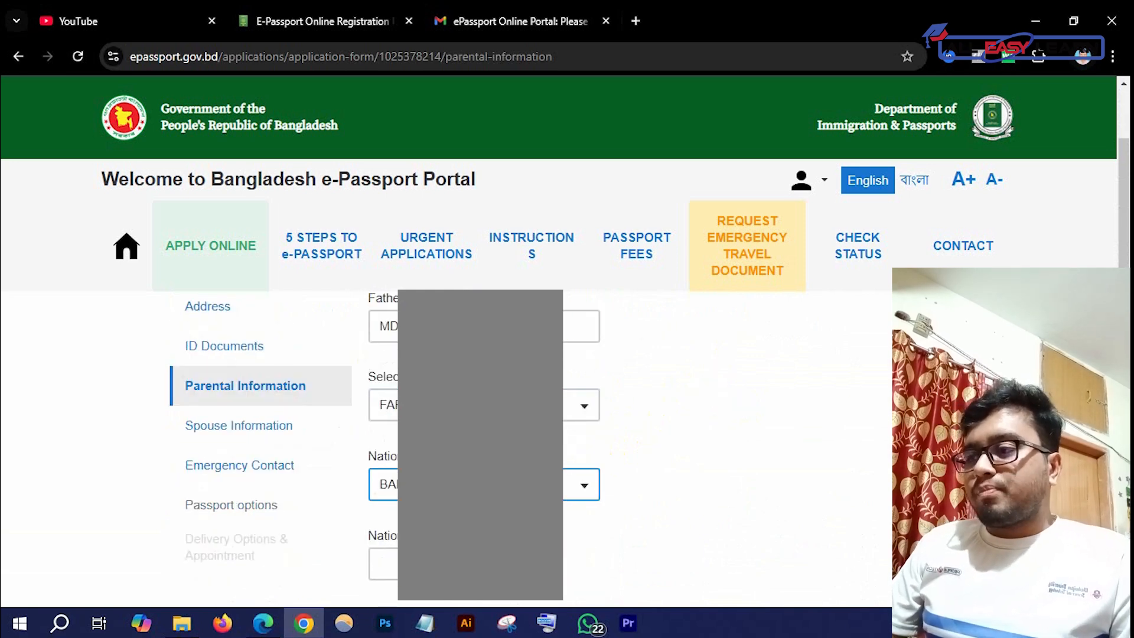
scroll(485, 461, down, 4)
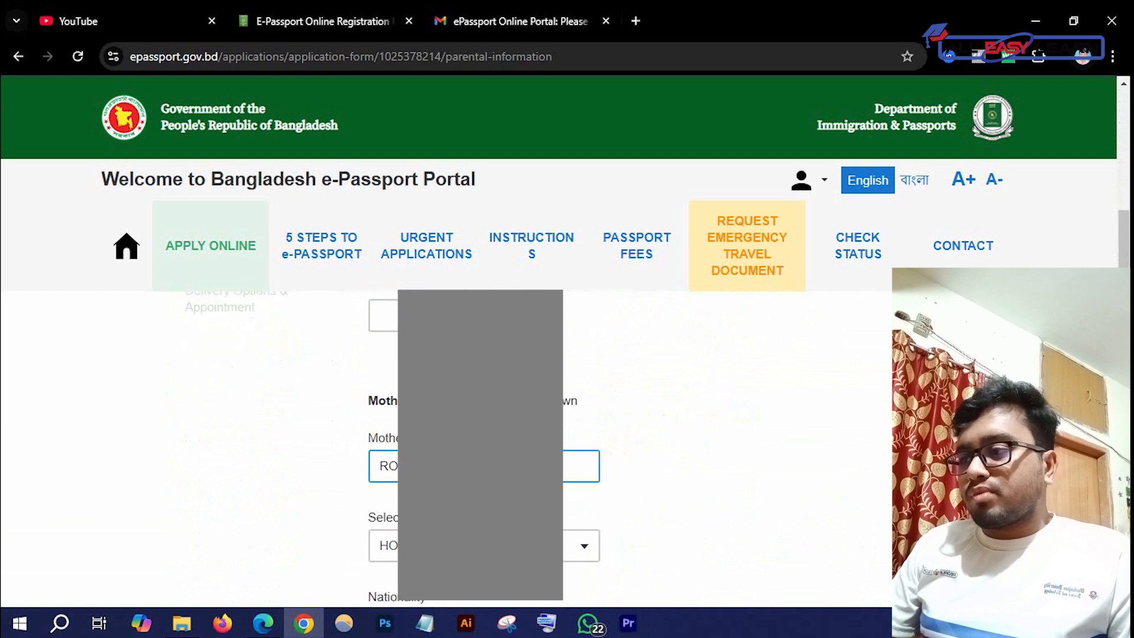
scroll(484, 449, down, 3)
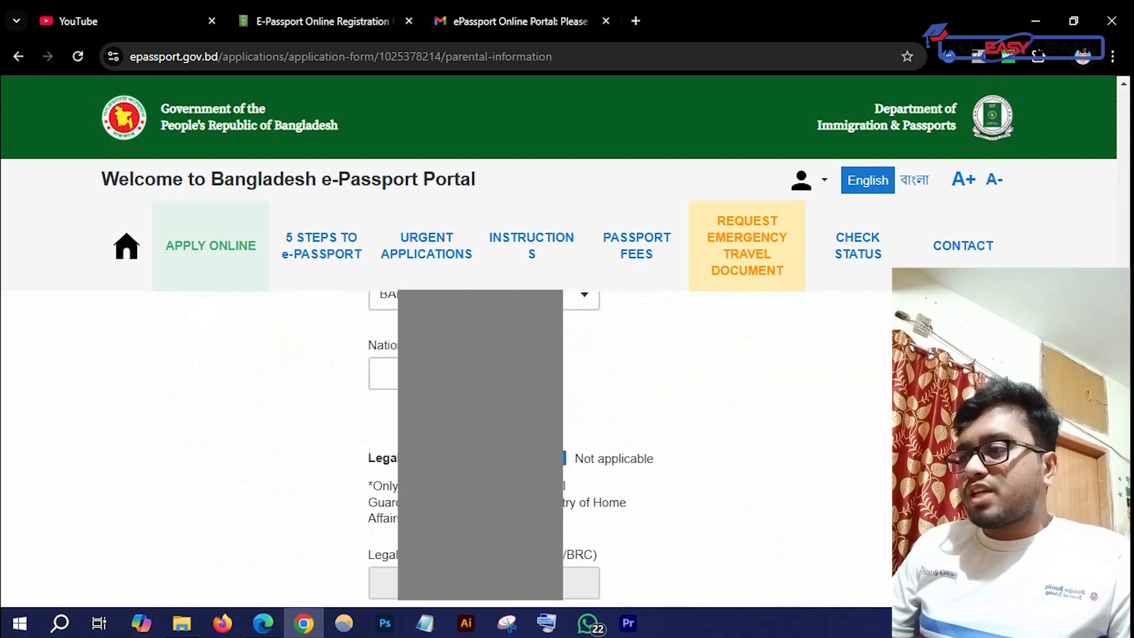
scroll(484, 449, up, 5)
scroll(485, 449, up, 4)
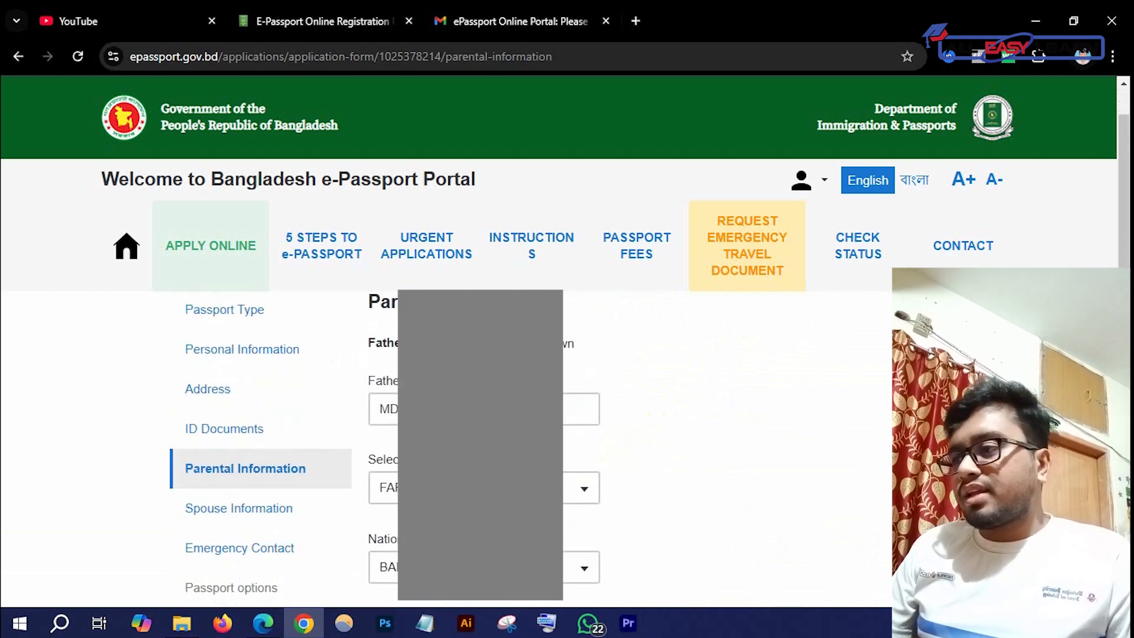
scroll(484, 449, down, 1)
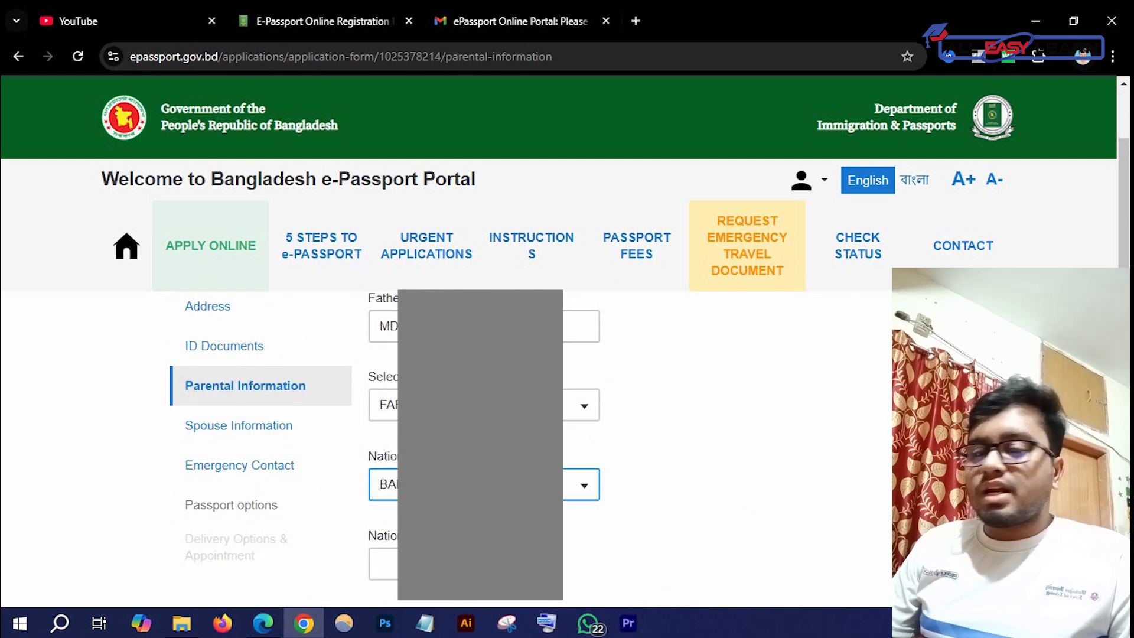
scroll(484, 449, down, 1)
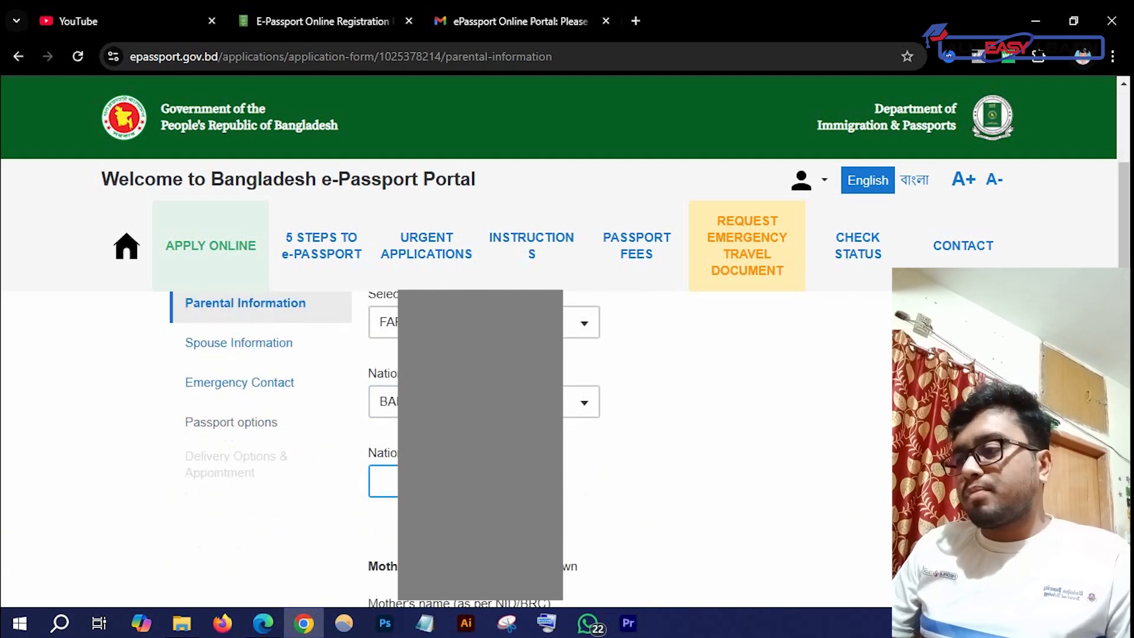
scroll(384, 444, up, 1)
scroll(328, 454, down, 3)
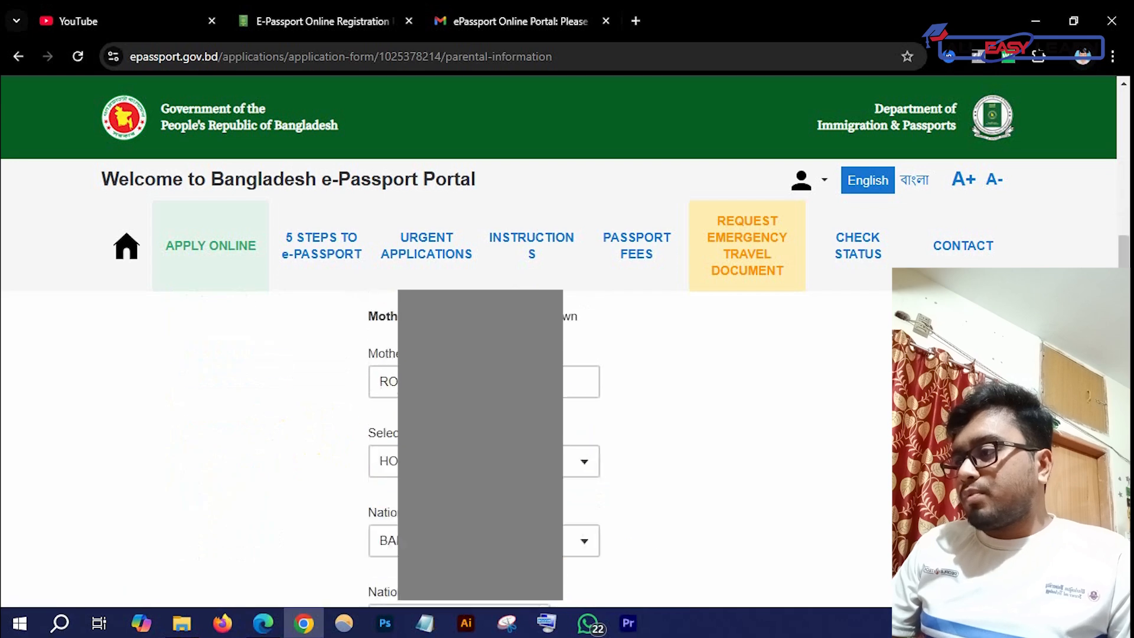
scroll(378, 449, up, 5)
scroll(335, 468, down, 1)
scroll(595, 459, down, 5)
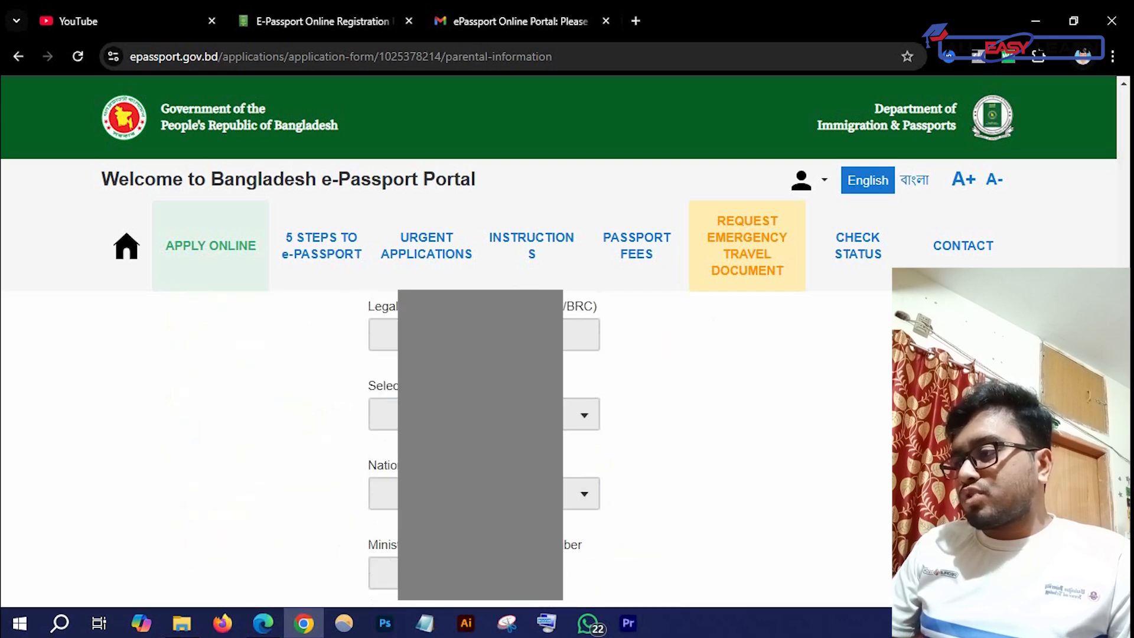
scroll(594, 458, up, 2)
scroll(484, 449, up, 3)
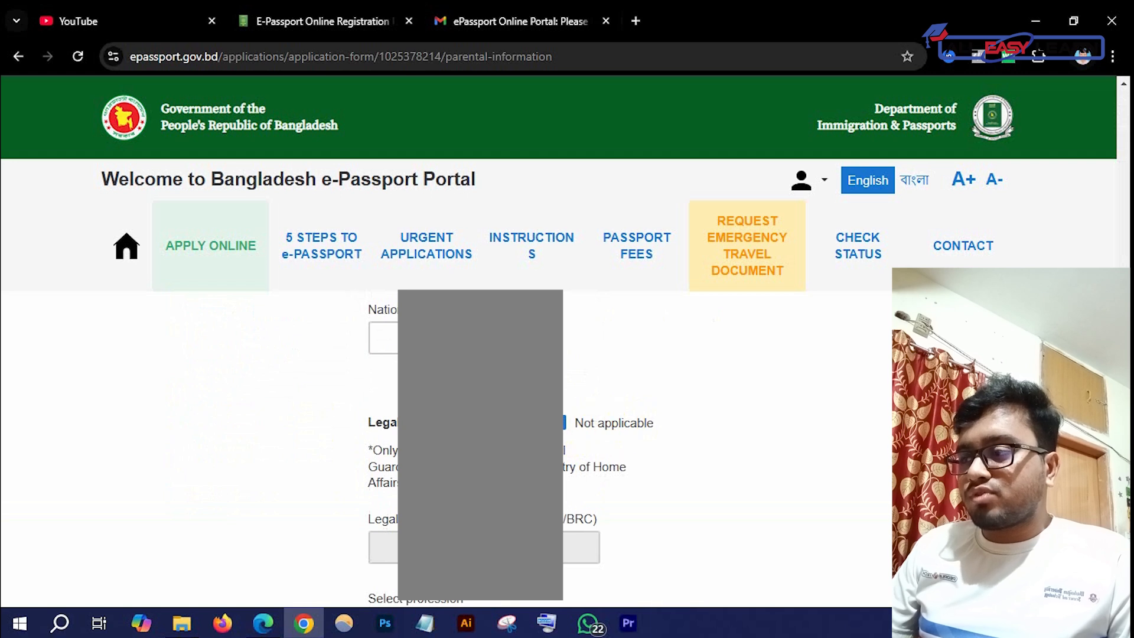
scroll(595, 443, down, 2)
scroll(595, 443, up, 3)
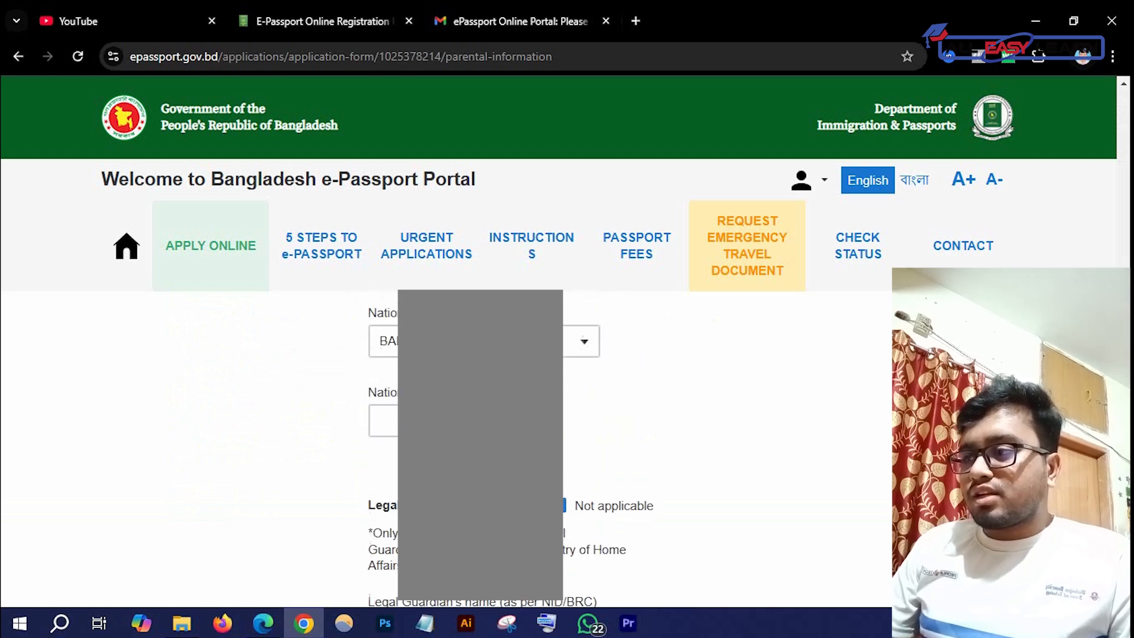
scroll(568, 449, up, 4)
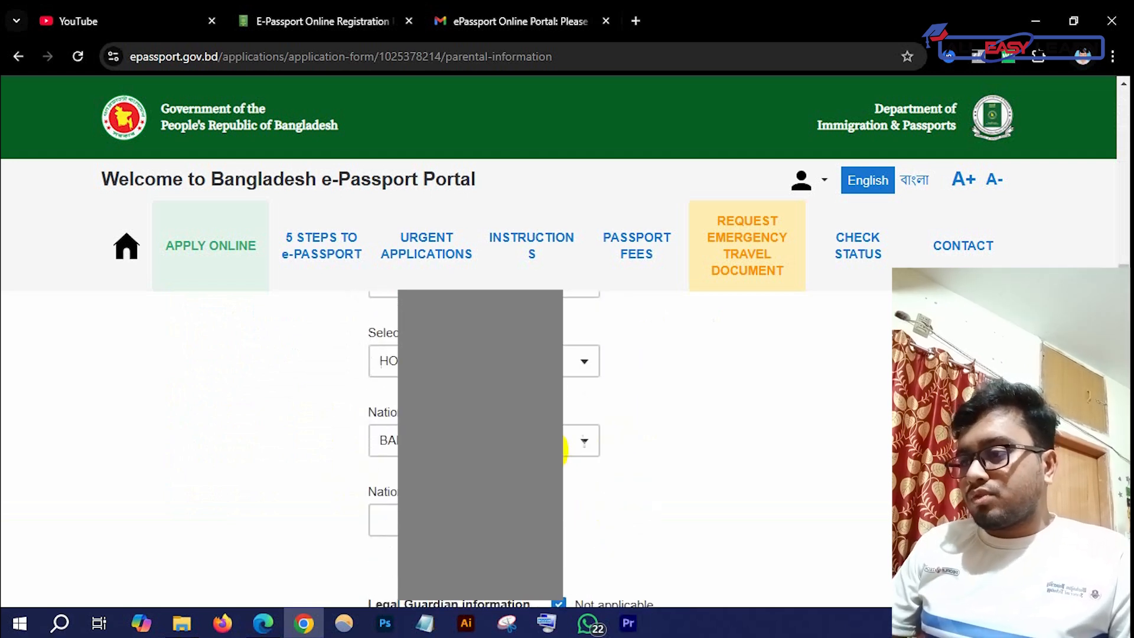
scroll(561, 441, up, 4)
In Spouse Information, keep the marital status unchanged, check the spouse name, then go to Emergency Contact
click(299, 476)
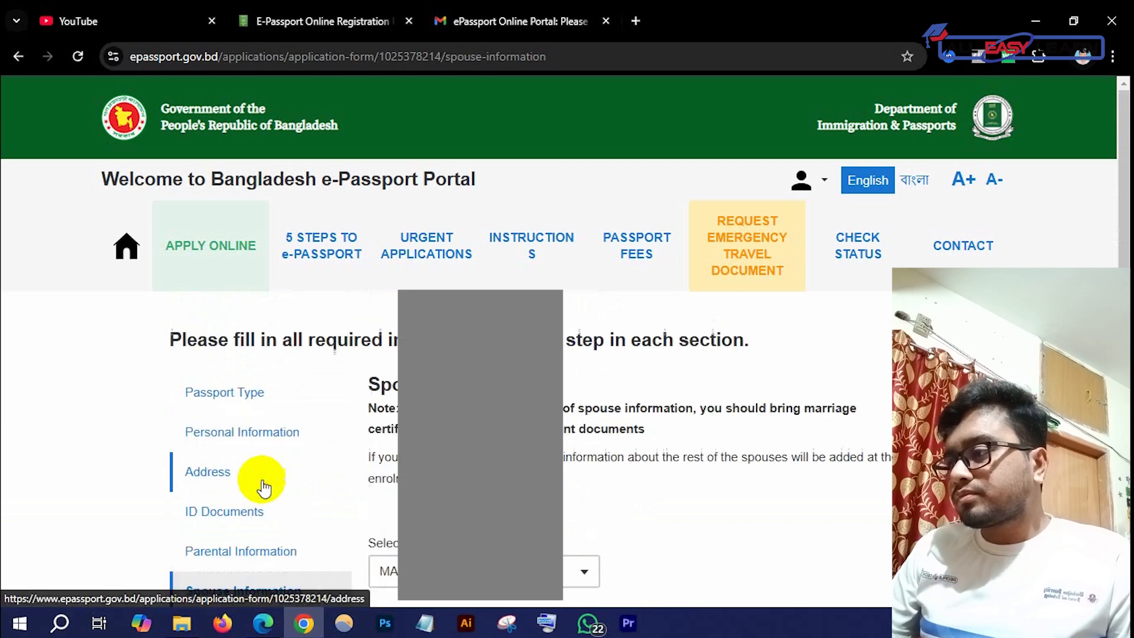
scroll(581, 476, down, 3)
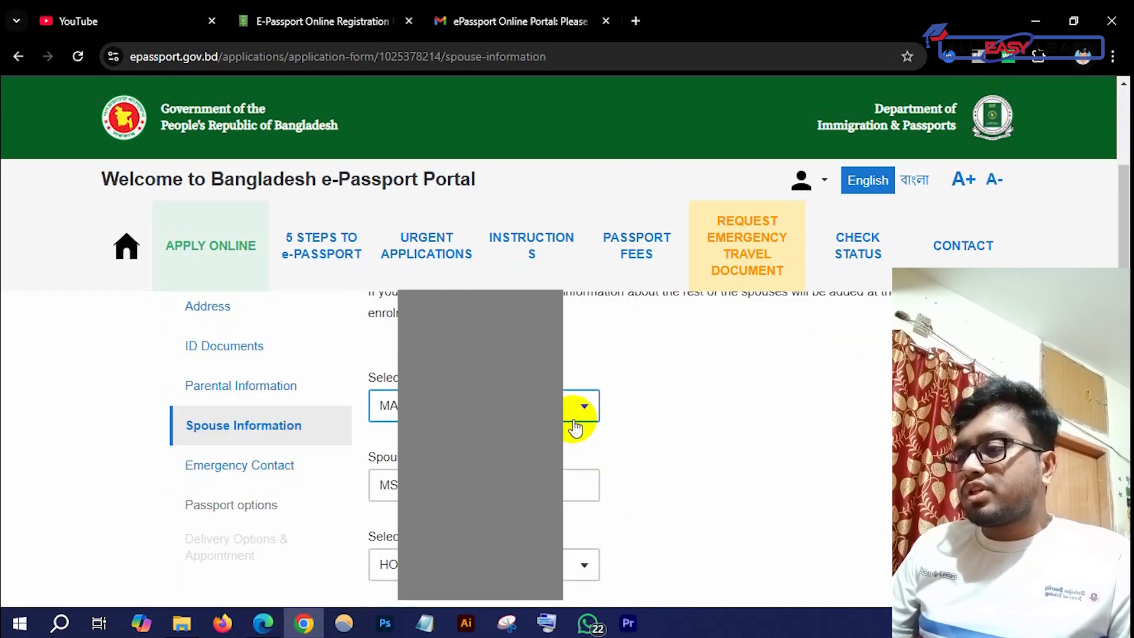
click(571, 409)
click(567, 476)
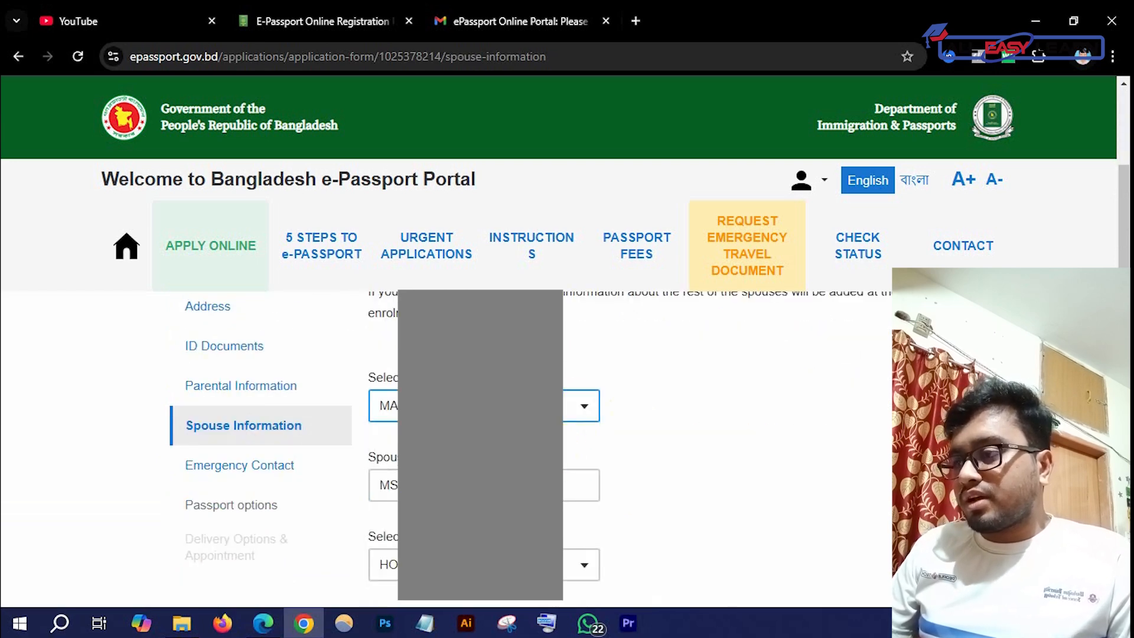
scroll(561, 443, down, 2)
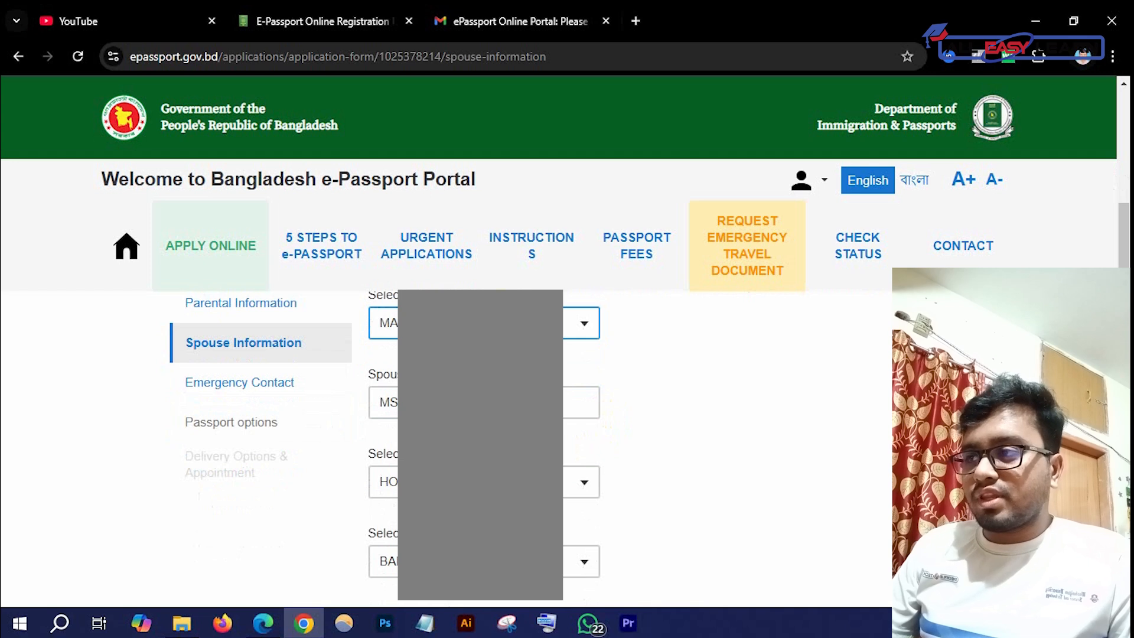
click(390, 402)
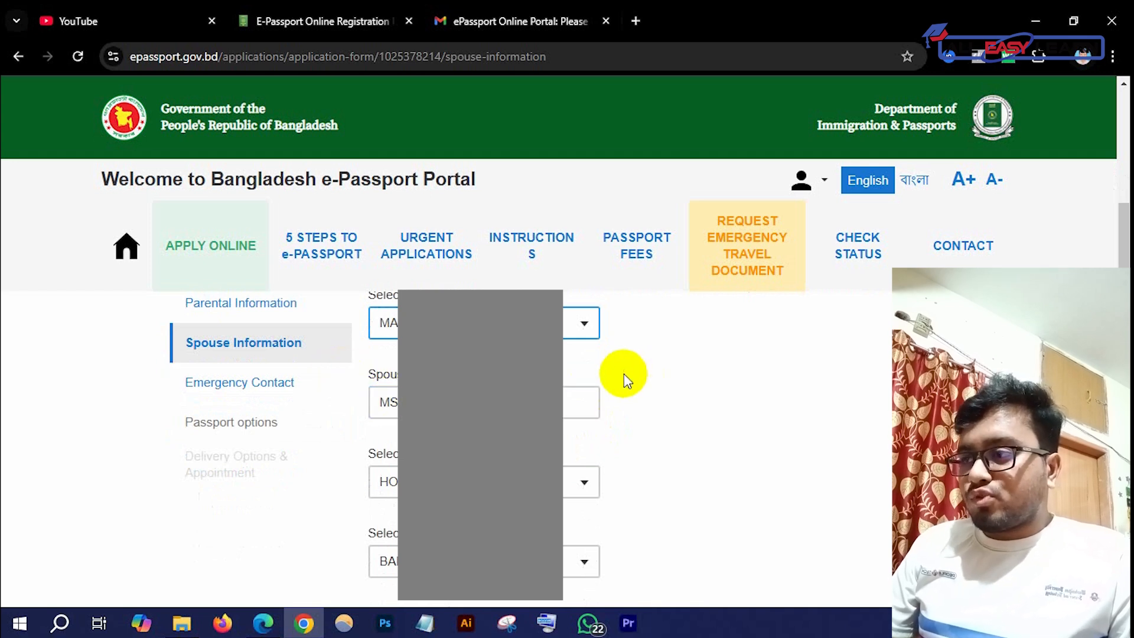
scroll(563, 443, up, 1)
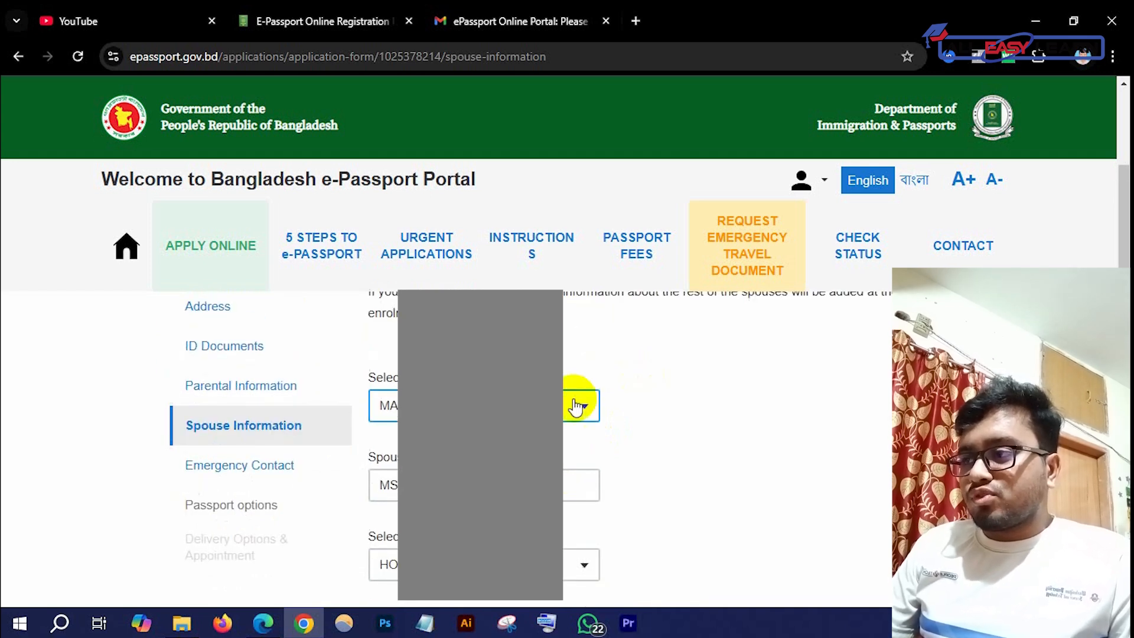
click(577, 407)
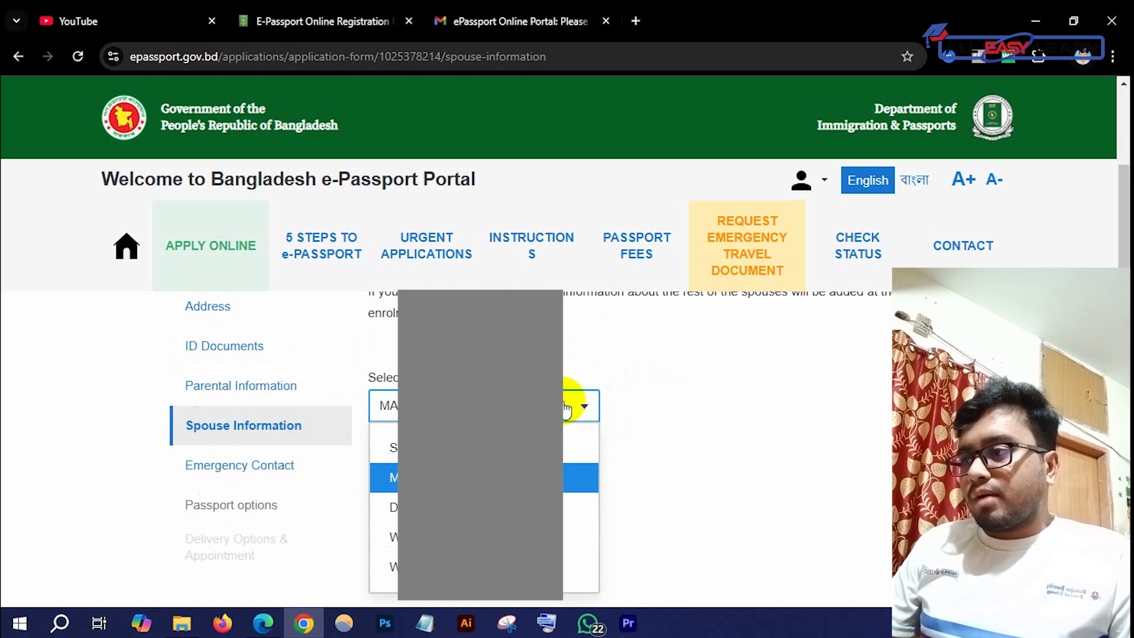
click(734, 439)
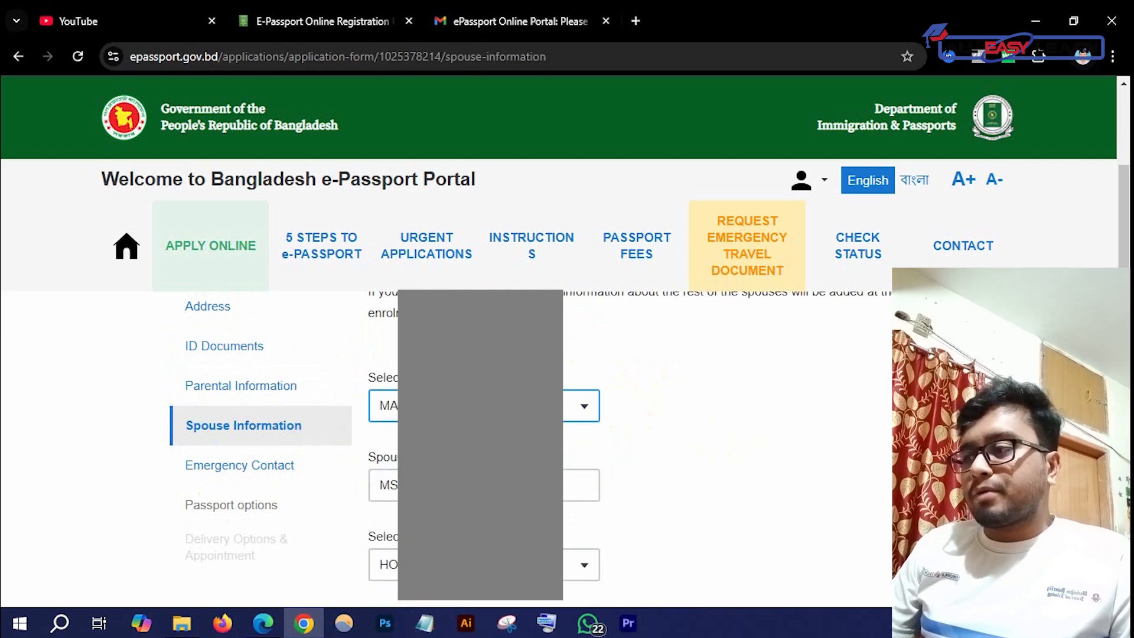
scroll(509, 596, down, 1)
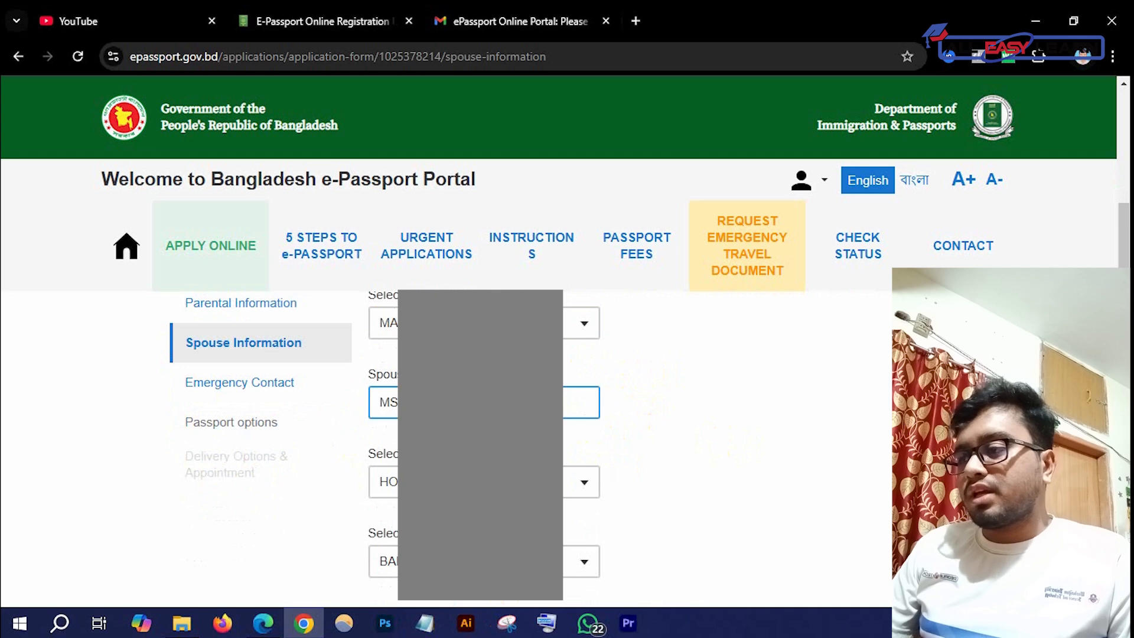
click(293, 387)
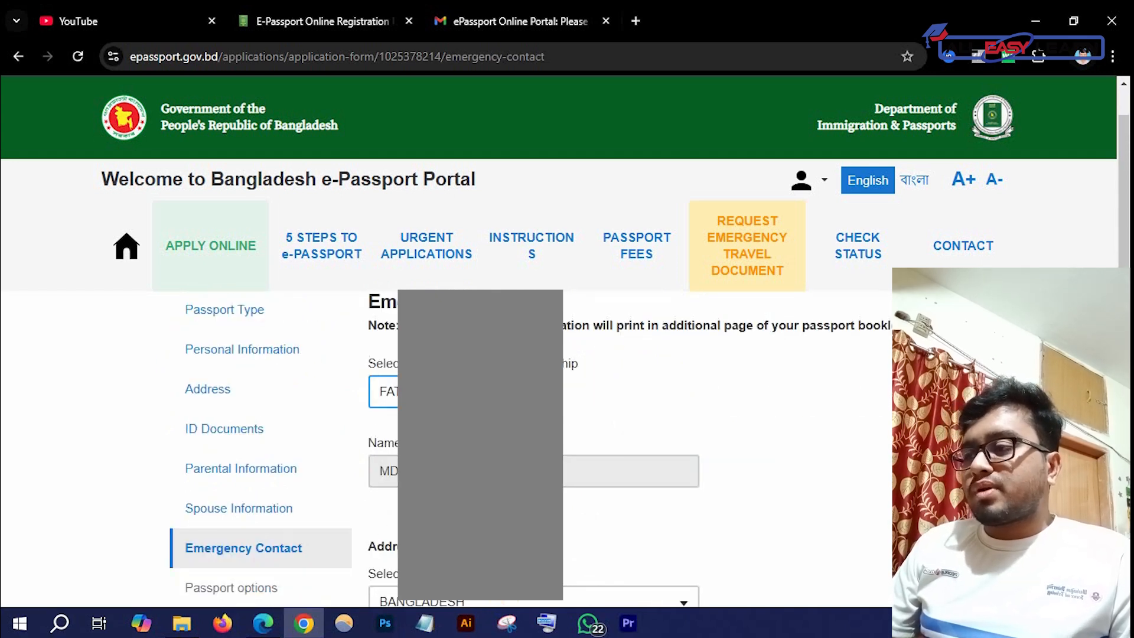
scroll(532, 449, down, 4)
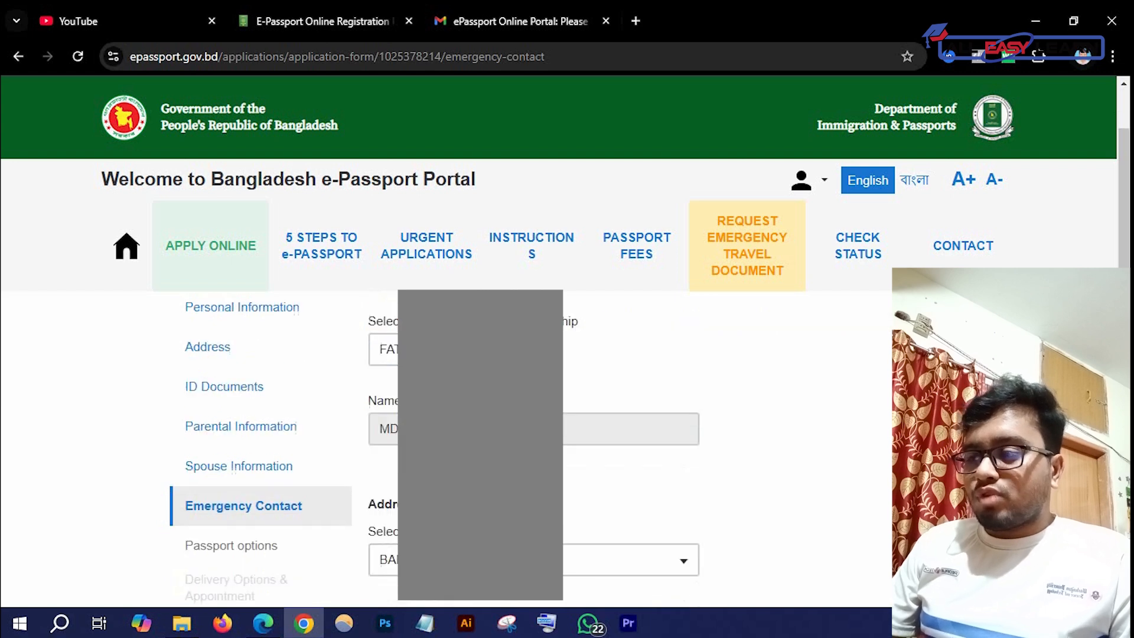
scroll(532, 449, down, 2)
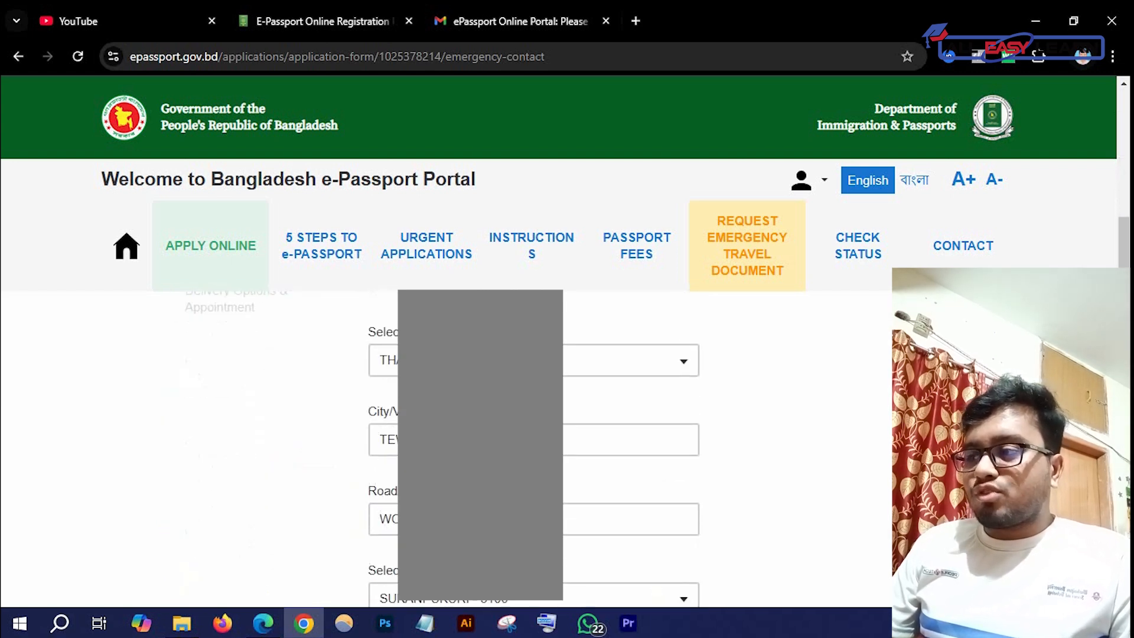
key(Tab)
key(Tab)
key(Tab)
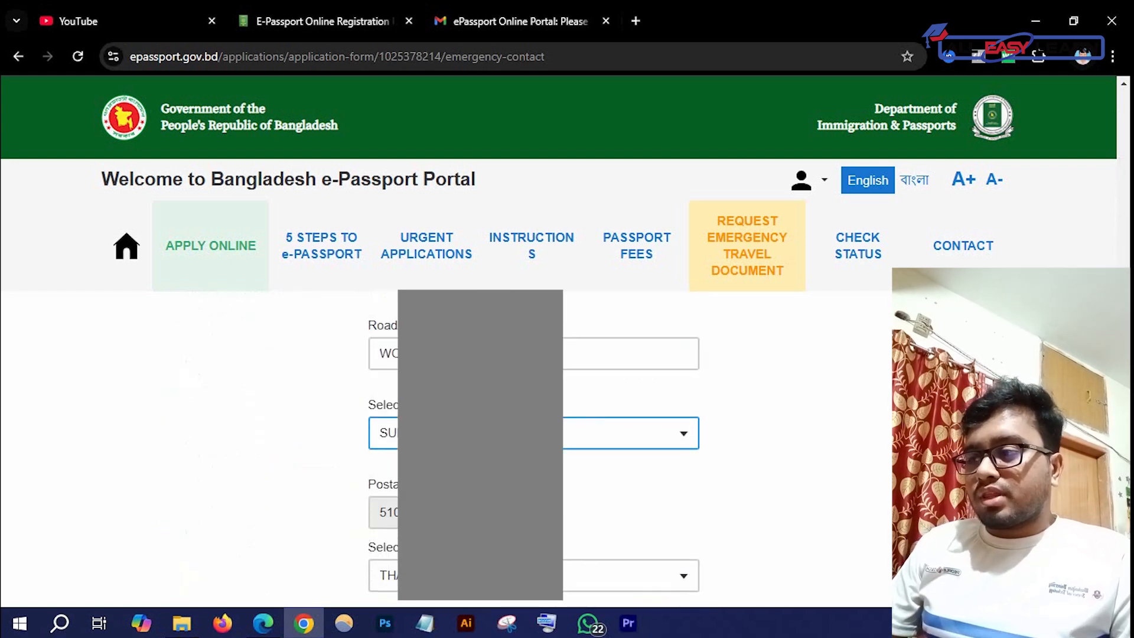
key(Tab)
key(Tab)
key(Tab)
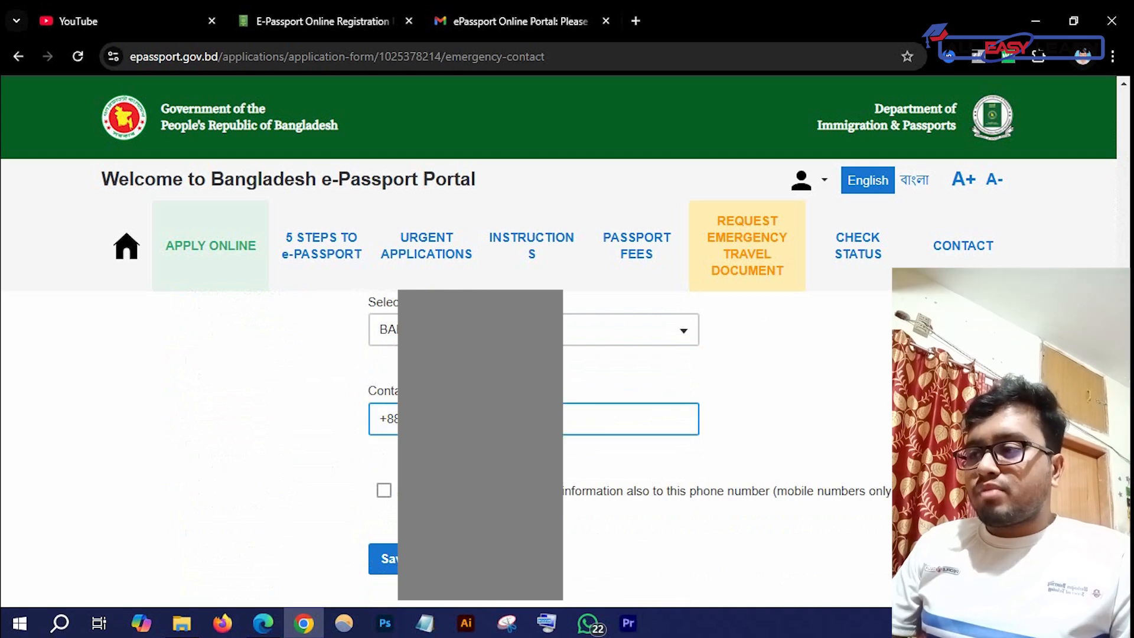
click(381, 515)
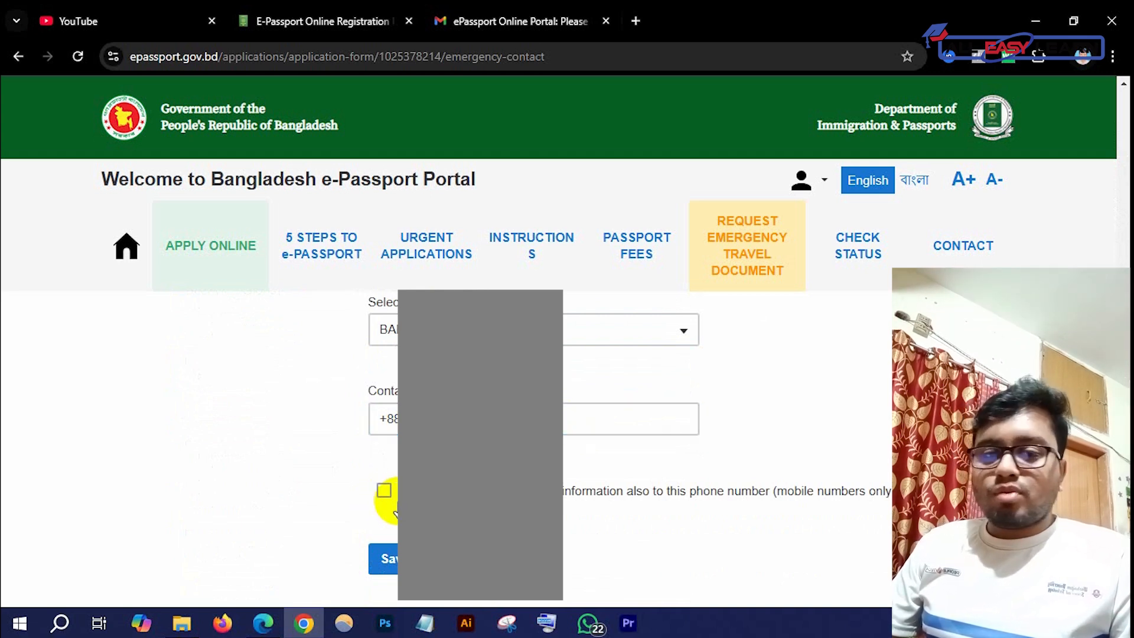
scroll(318, 469, up, 10)
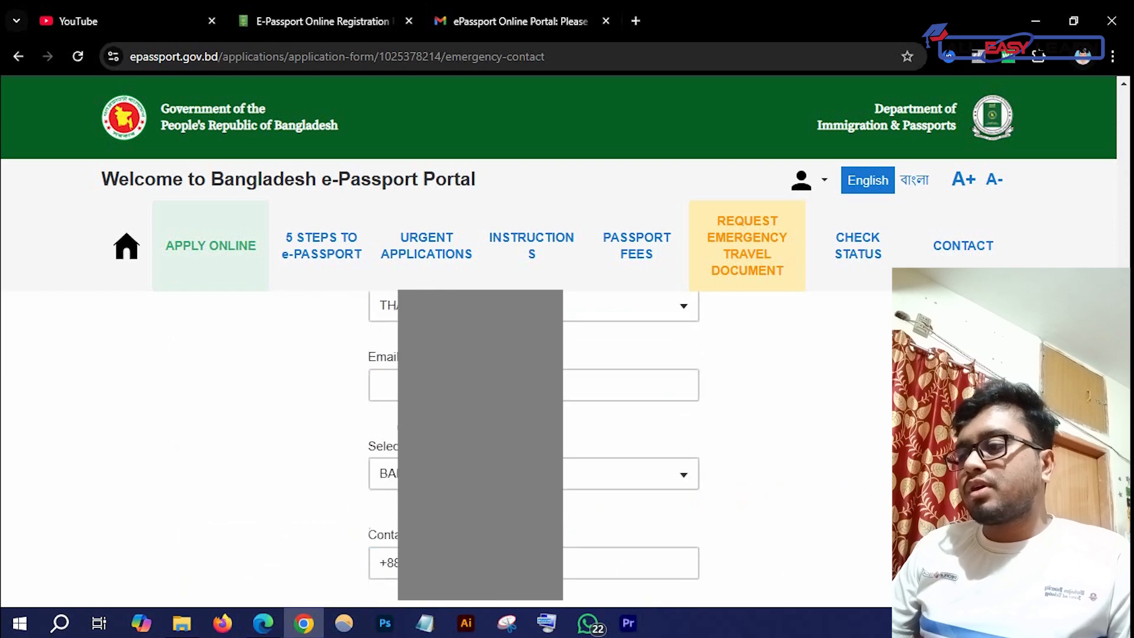
scroll(317, 469, down, 3)
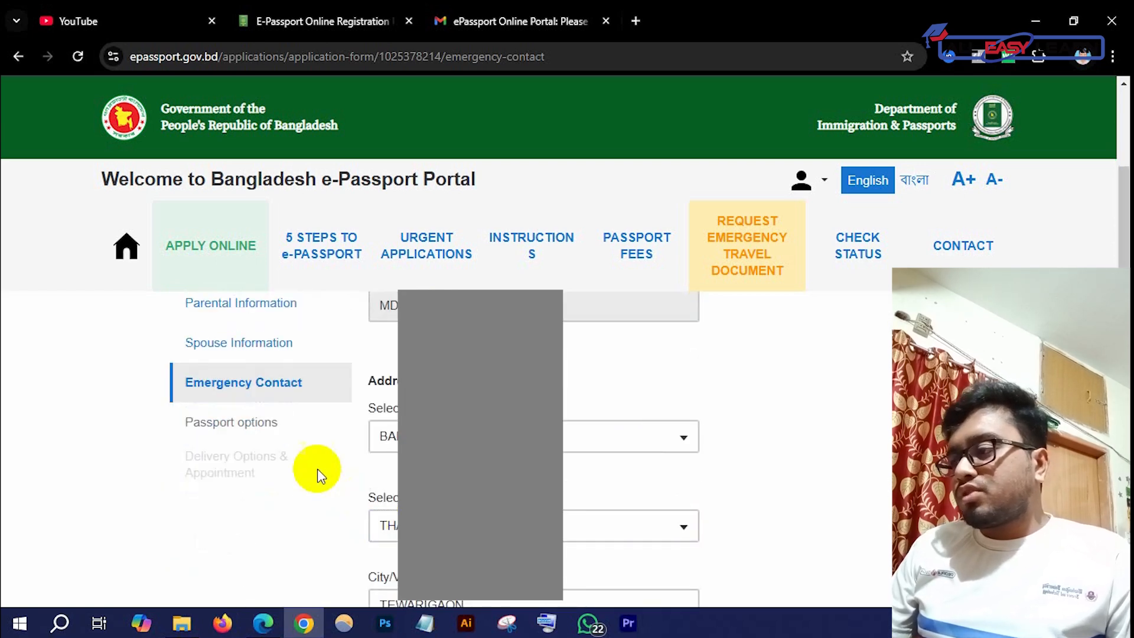
Switch the 48-page passport's validity from 5 to 10 years, priced at 5750 BDT
click(265, 426)
scroll(561, 431, down, 3)
scroll(675, 404, up, 1)
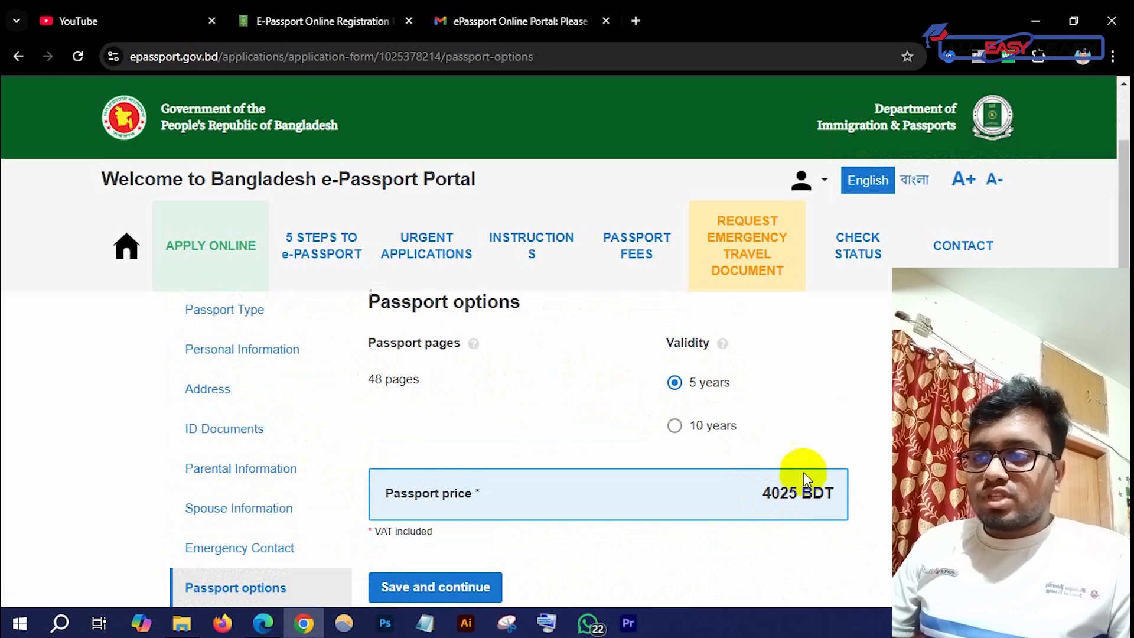
click(676, 426)
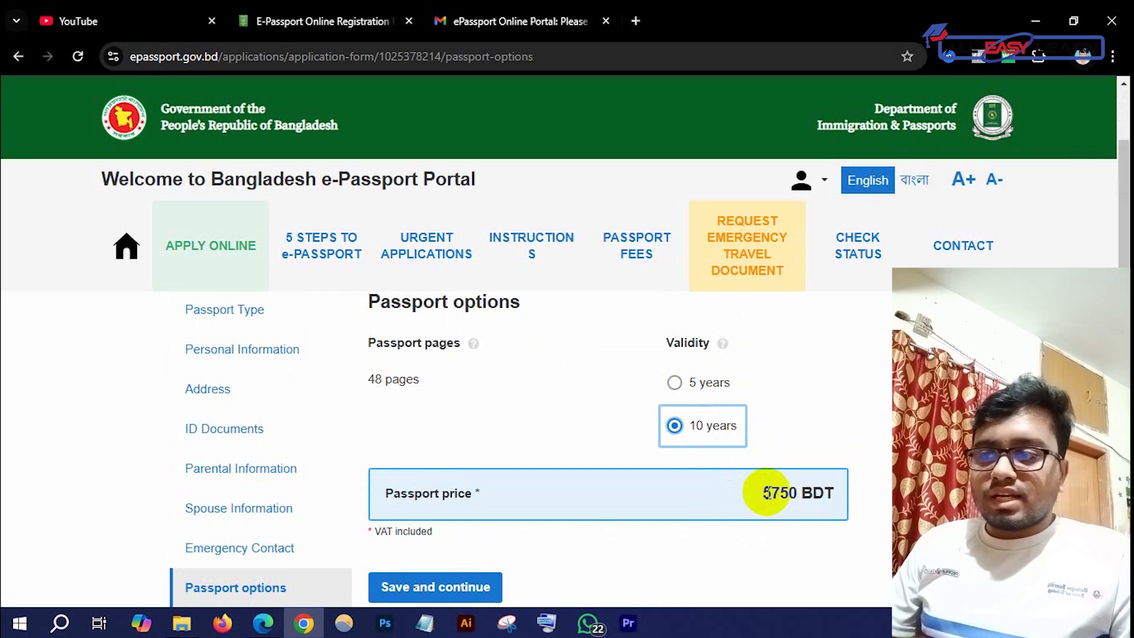
scroll(679, 456, down, 1)
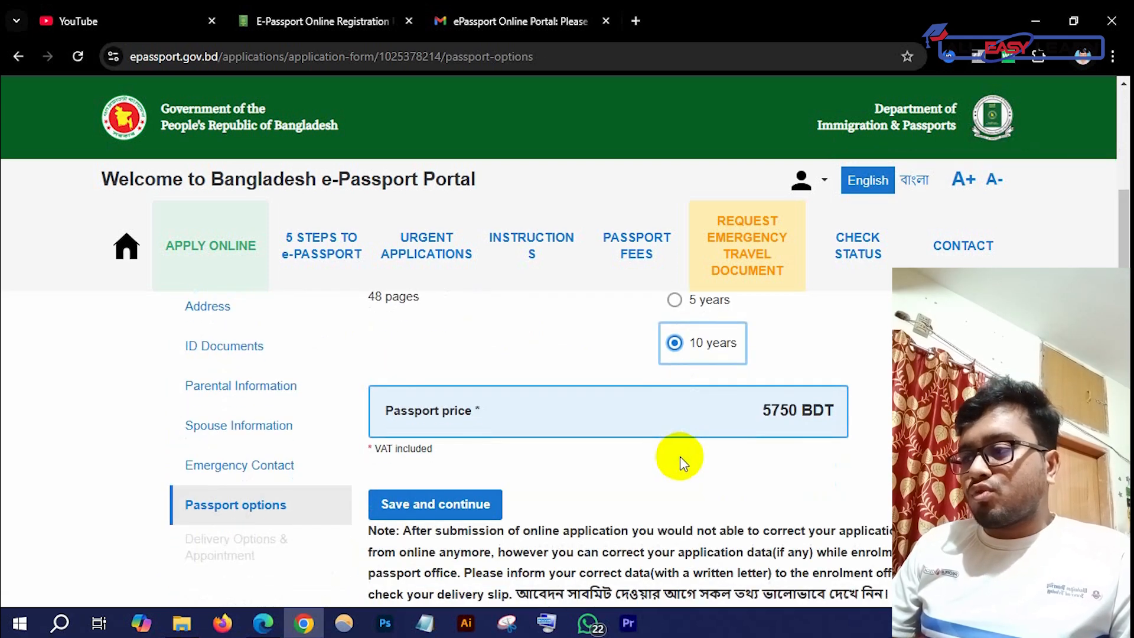
scroll(679, 456, down, 1)
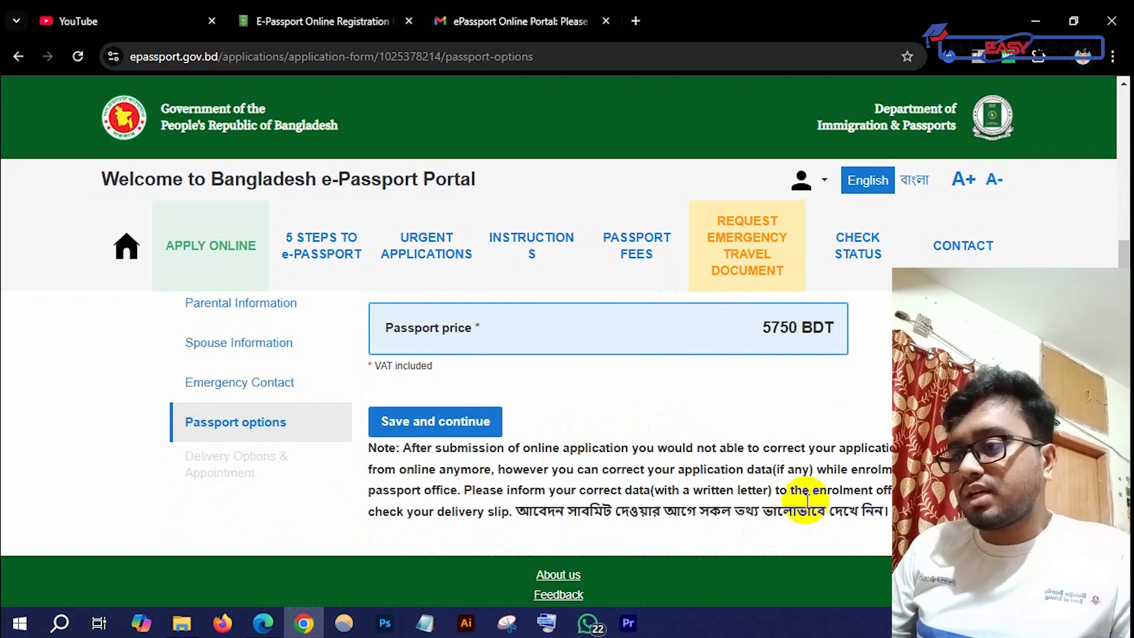
scroll(680, 410, up, 1)
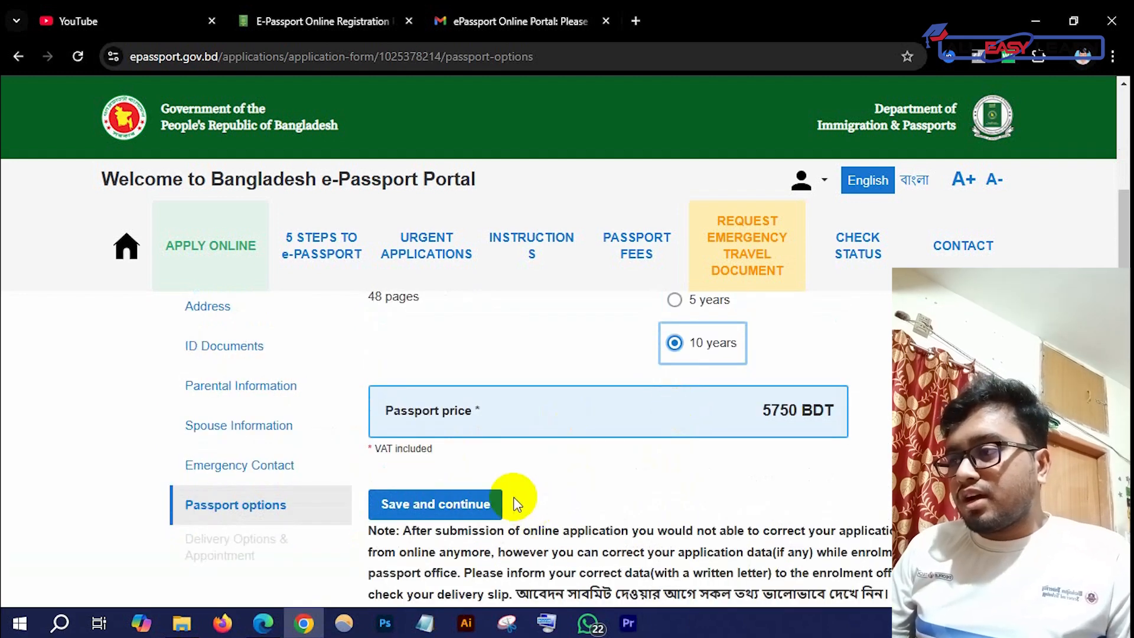
scroll(488, 499, up, 2)
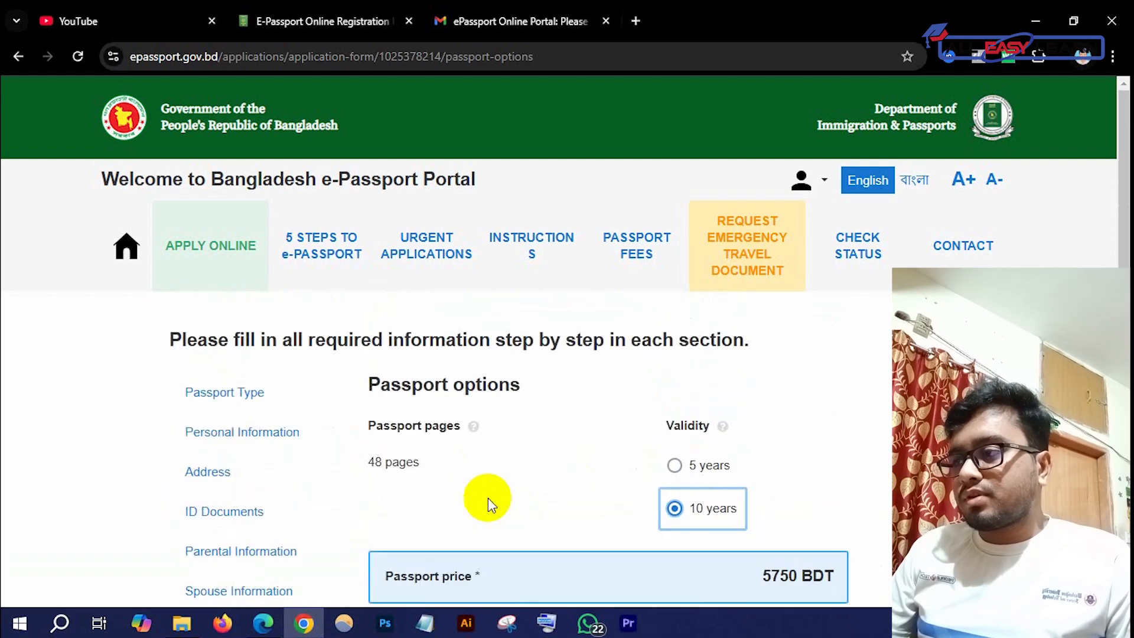
scroll(488, 498, down, 2)
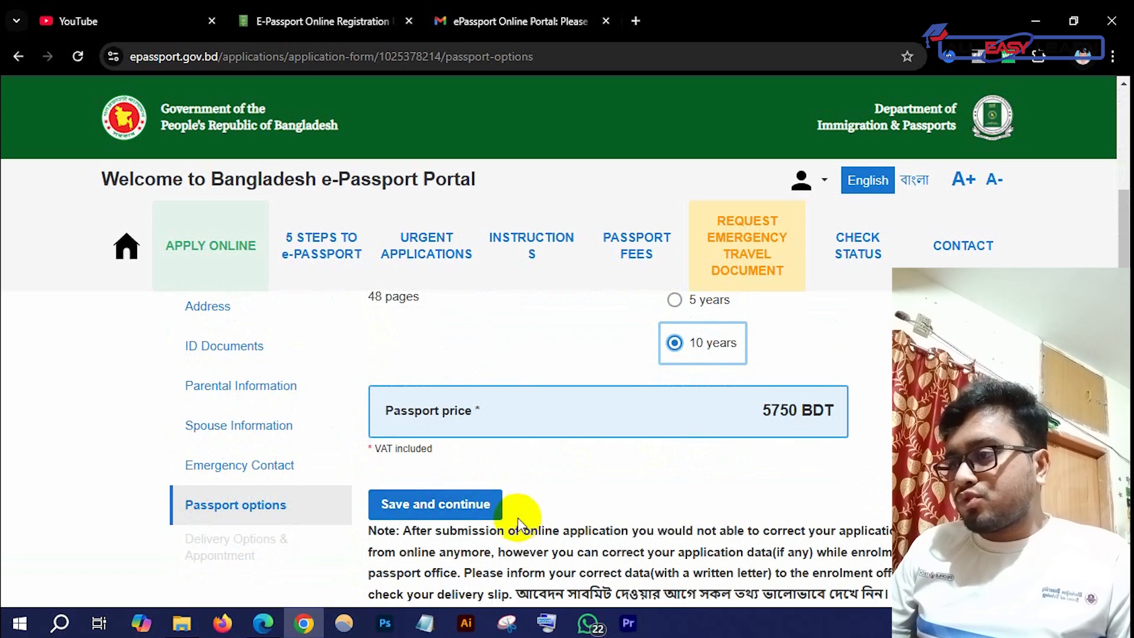
Save the passport options, compare Express and Super Express prices, and keep Regular delivery at 5750 BDT
click(470, 514)
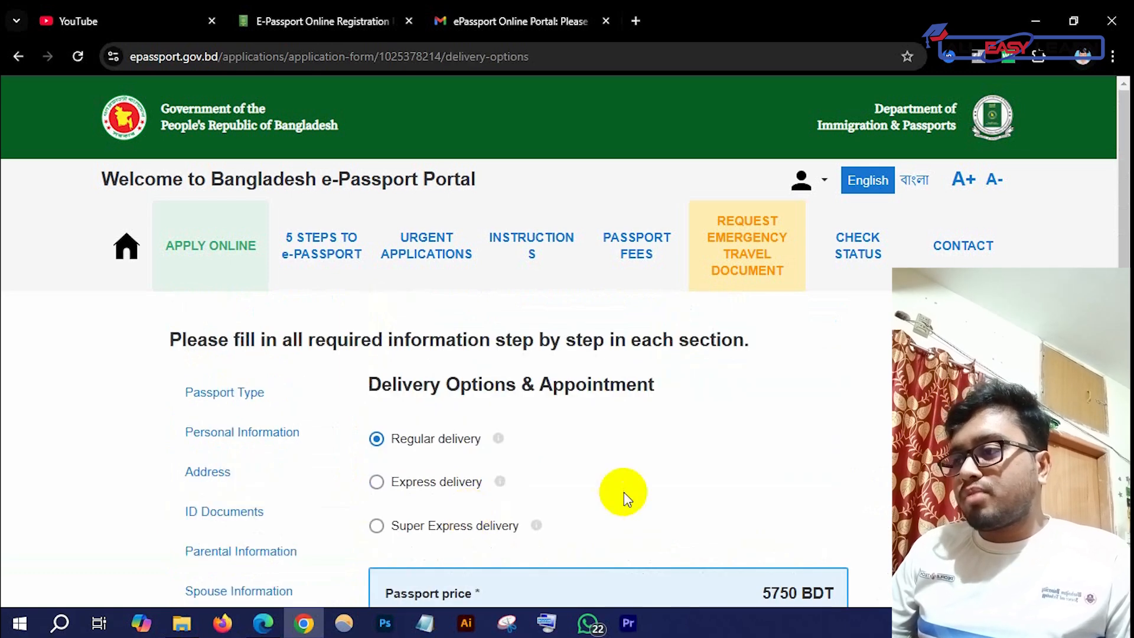
scroll(625, 491, down, 1)
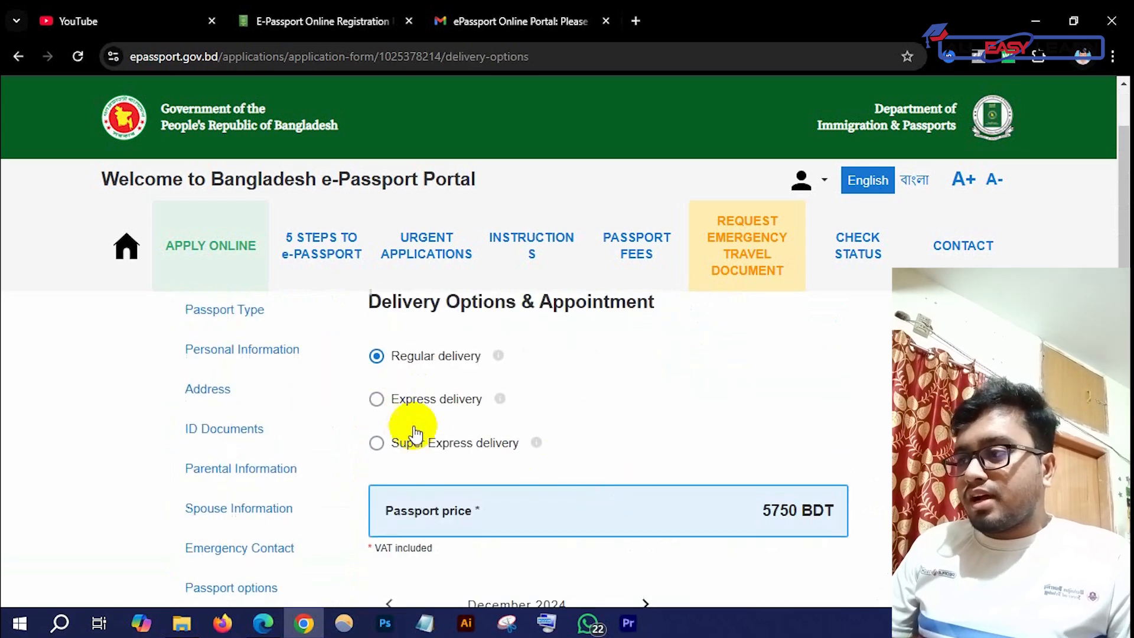
scroll(519, 409, down, 3)
scroll(566, 511, up, 3)
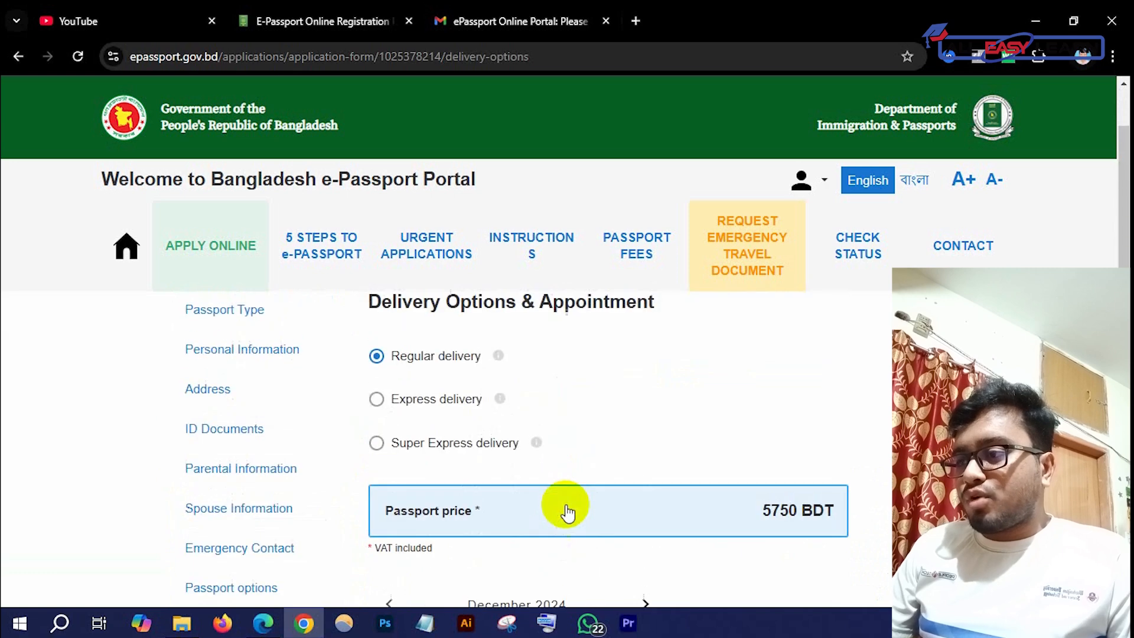
scroll(535, 417, up, 1)
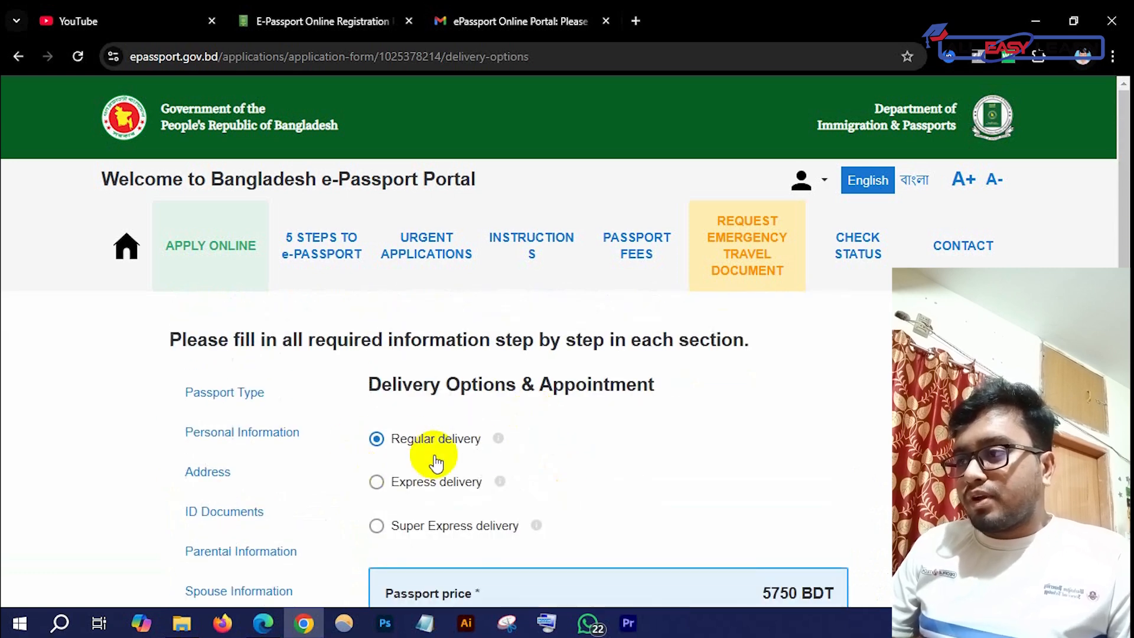
scroll(476, 451, down, 2)
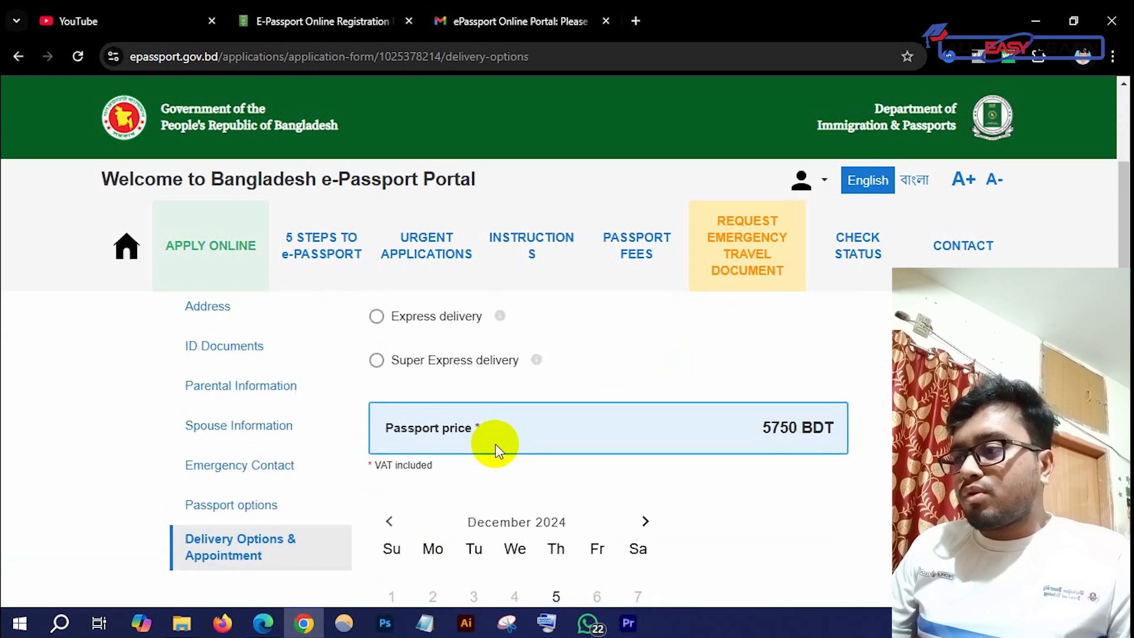
scroll(495, 451, up, 2)
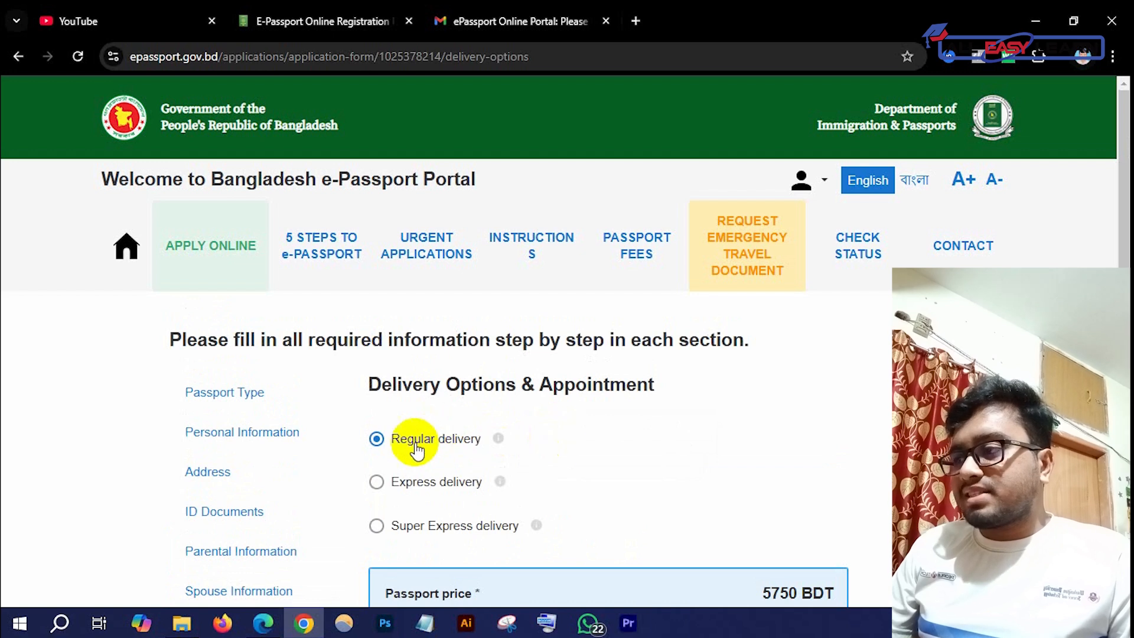
scroll(408, 443, down, 1)
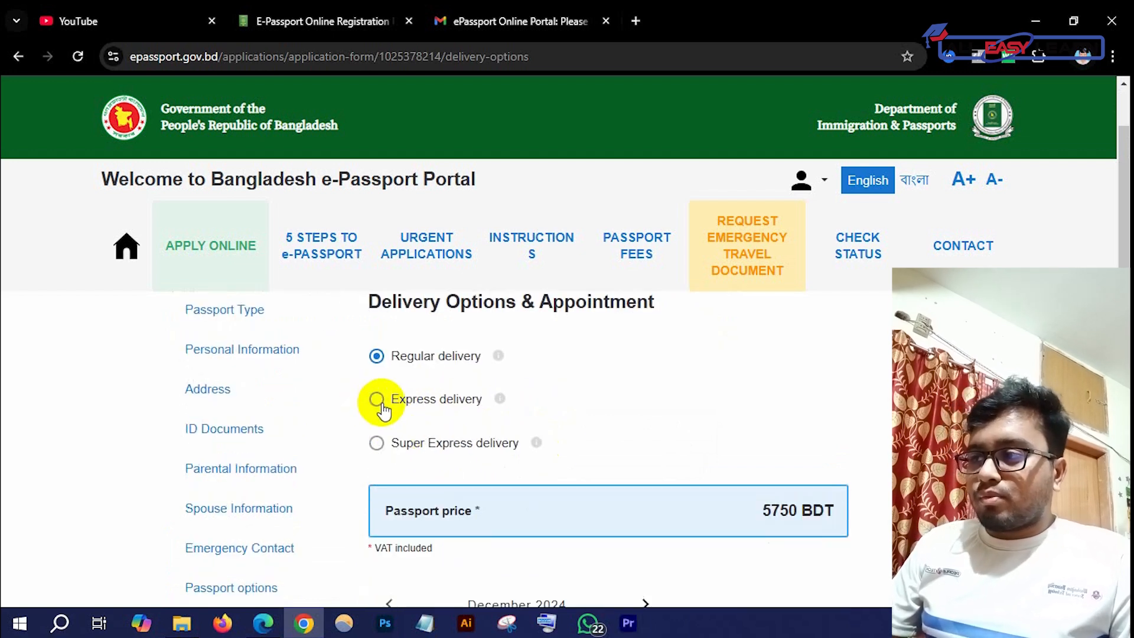
click(378, 400)
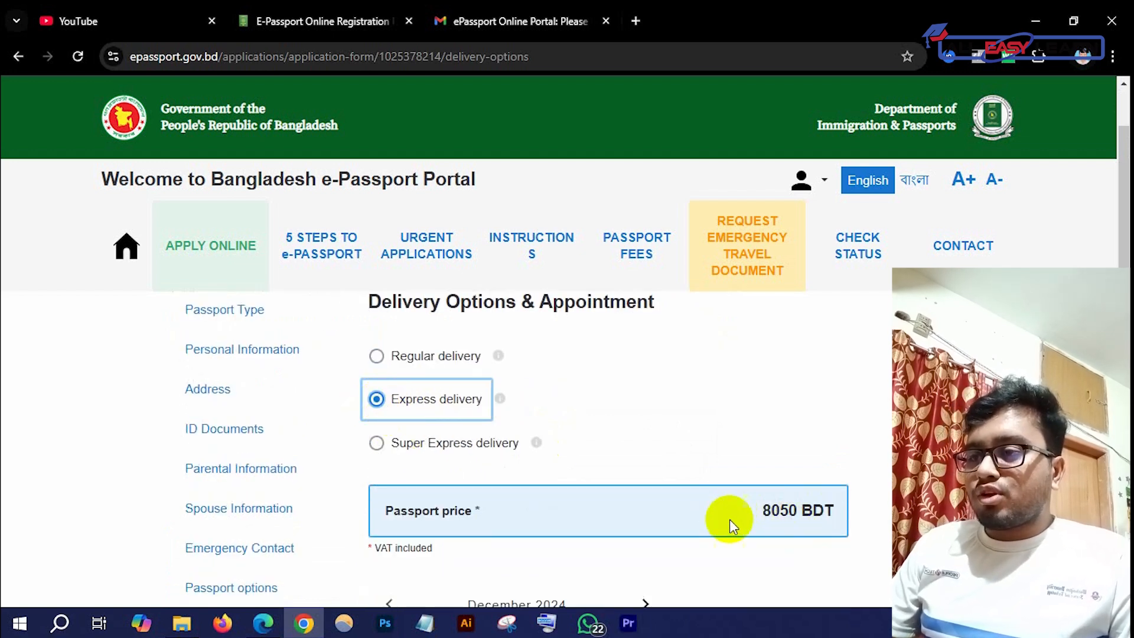
click(378, 444)
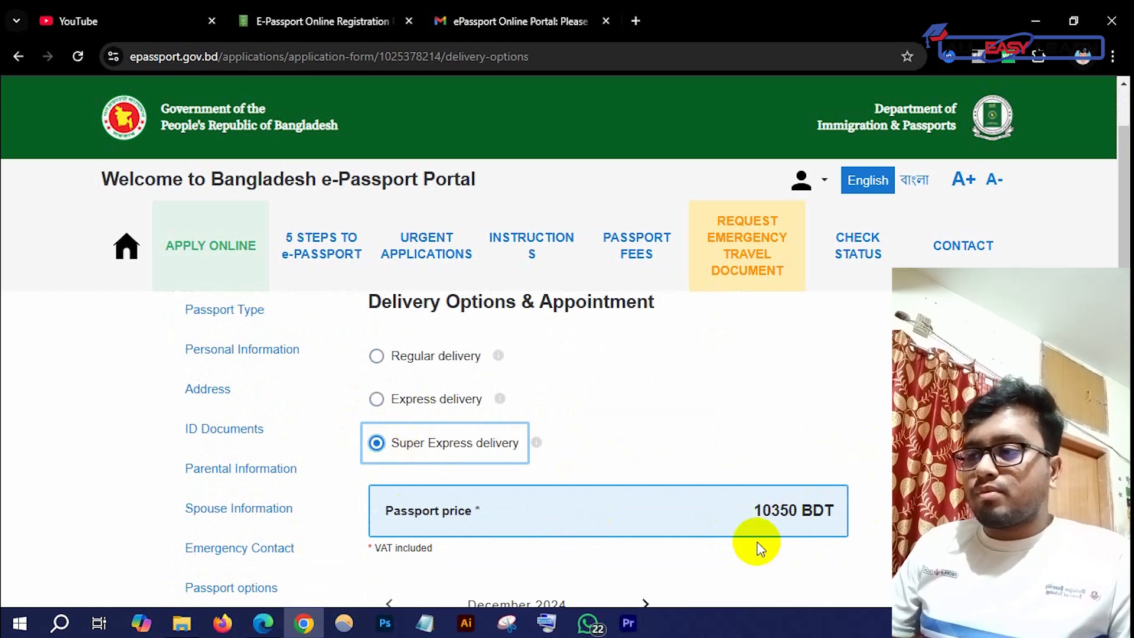
click(377, 356)
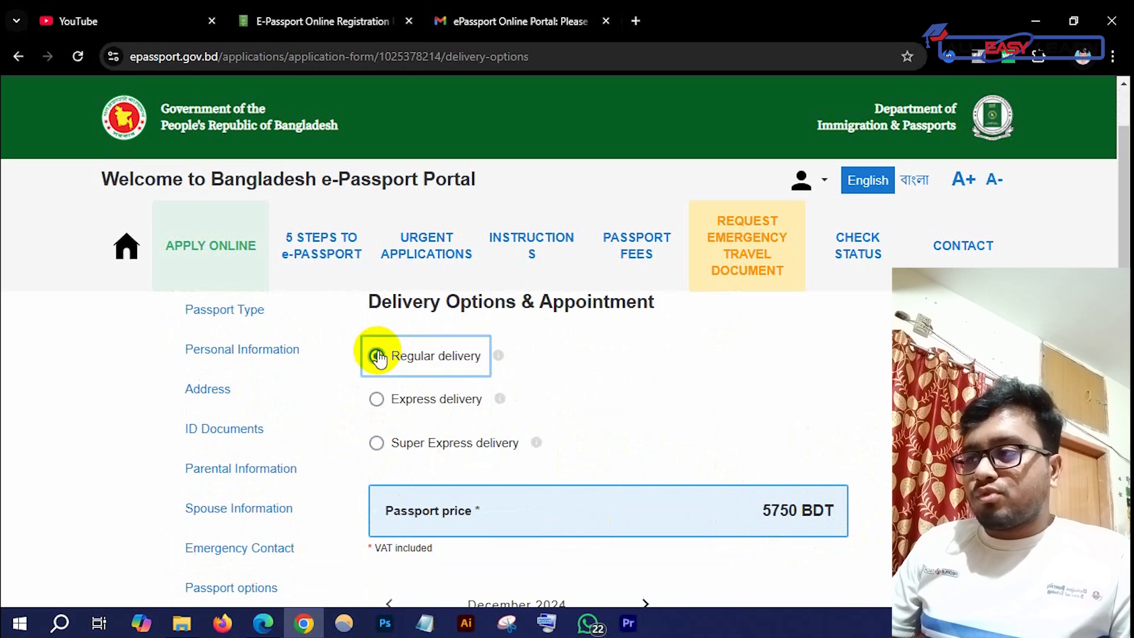
Book 8 December 2024 as the appointment date and save the delivery and appointment choices
scroll(686, 473, down, 1)
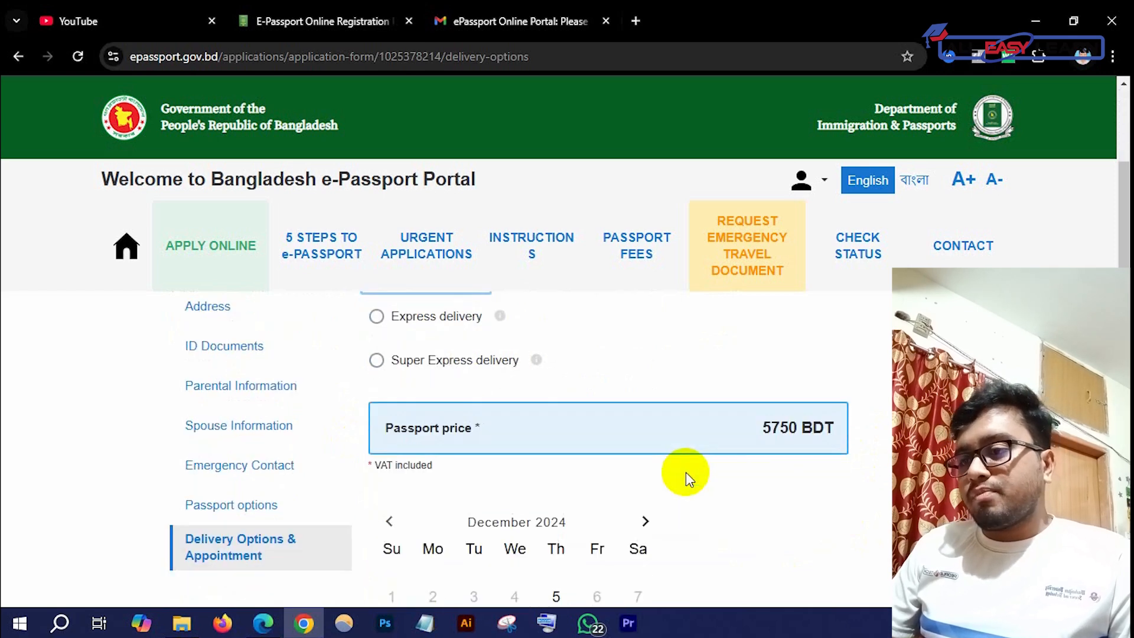
scroll(555, 431, down, 1)
scroll(806, 347, down, 1)
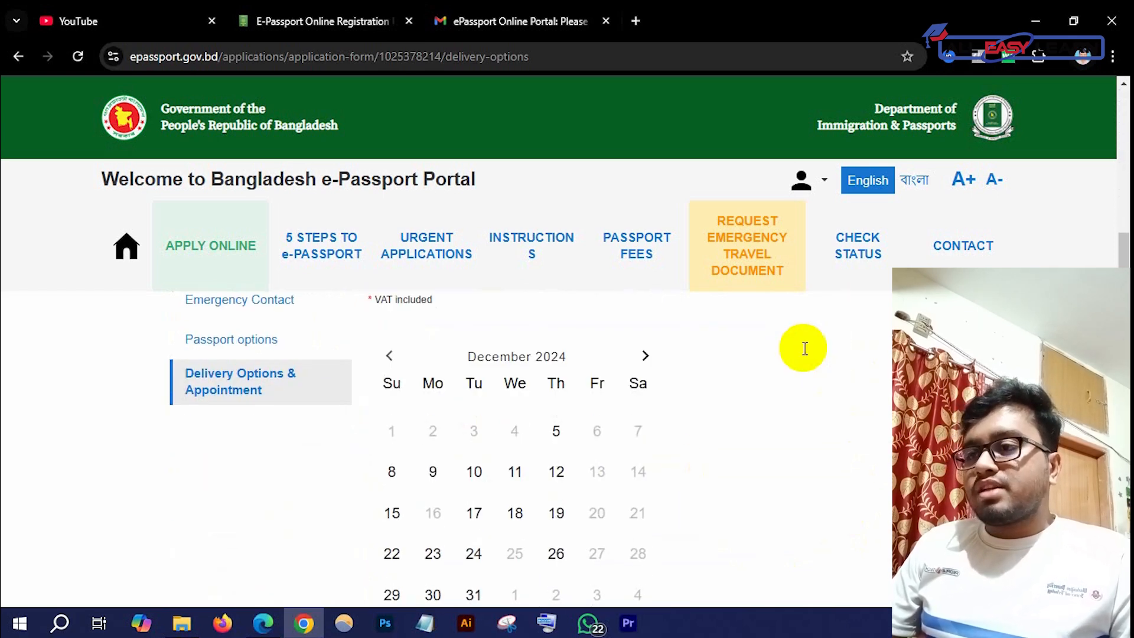
scroll(596, 411, up, 1)
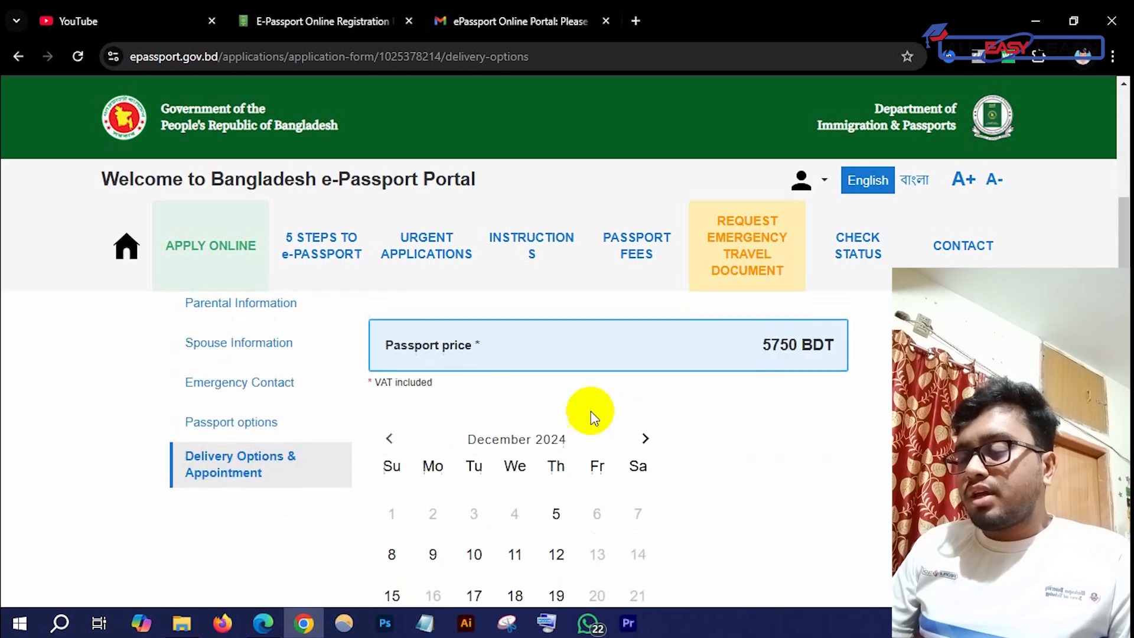
scroll(591, 403, down, 4)
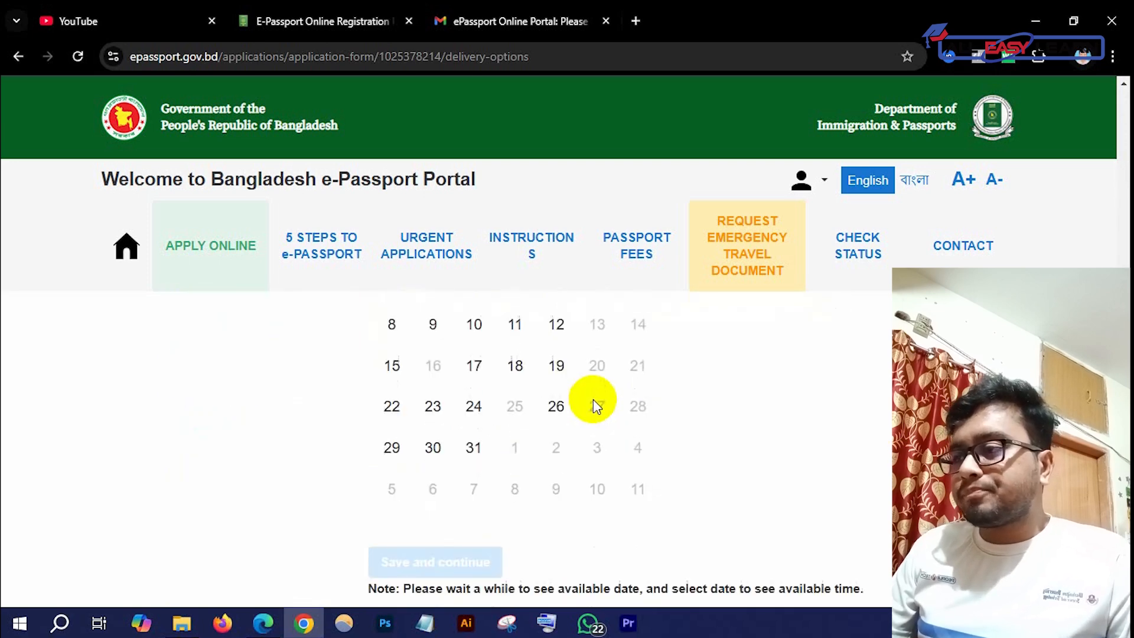
scroll(596, 395, up, 3)
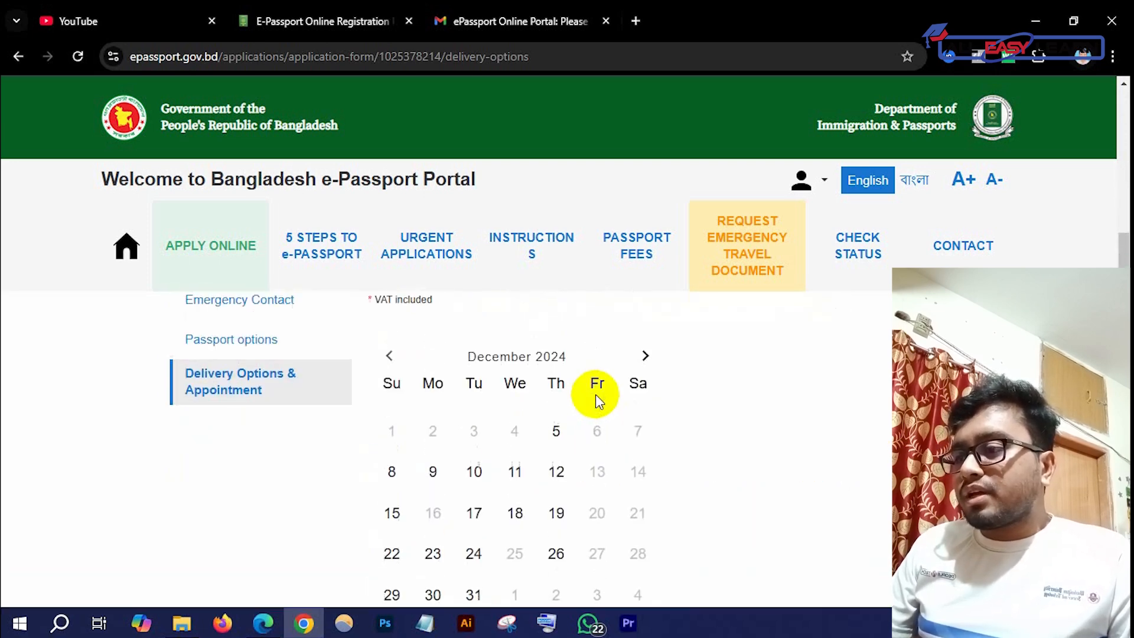
scroll(578, 435, up, 3)
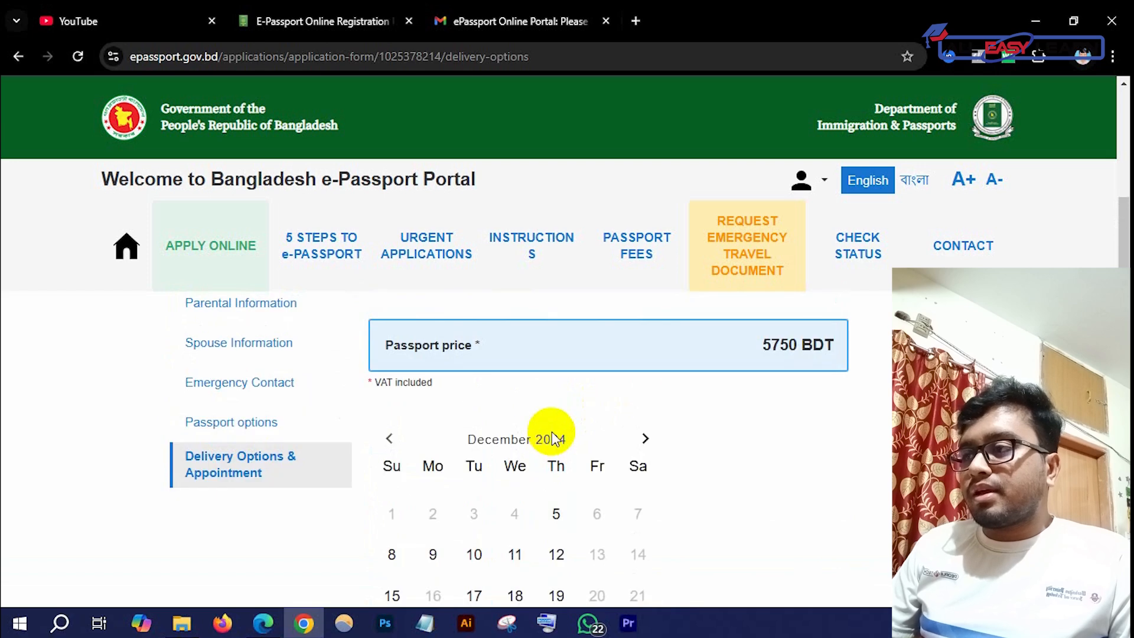
scroll(552, 423, up, 1)
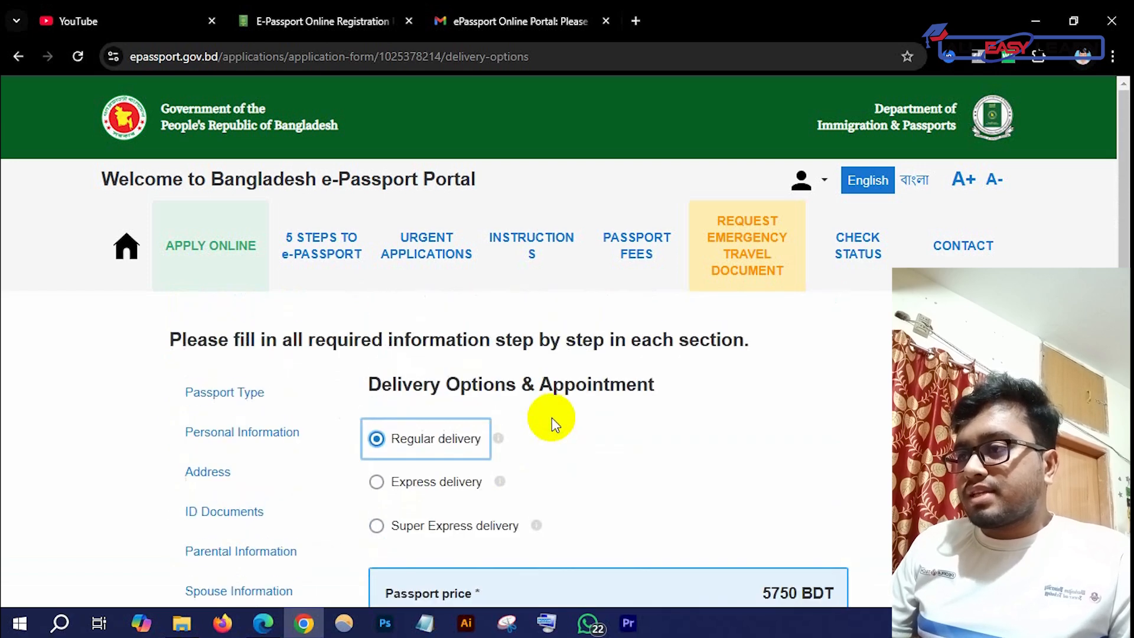
scroll(552, 419, down, 3)
scroll(598, 487, down, 1)
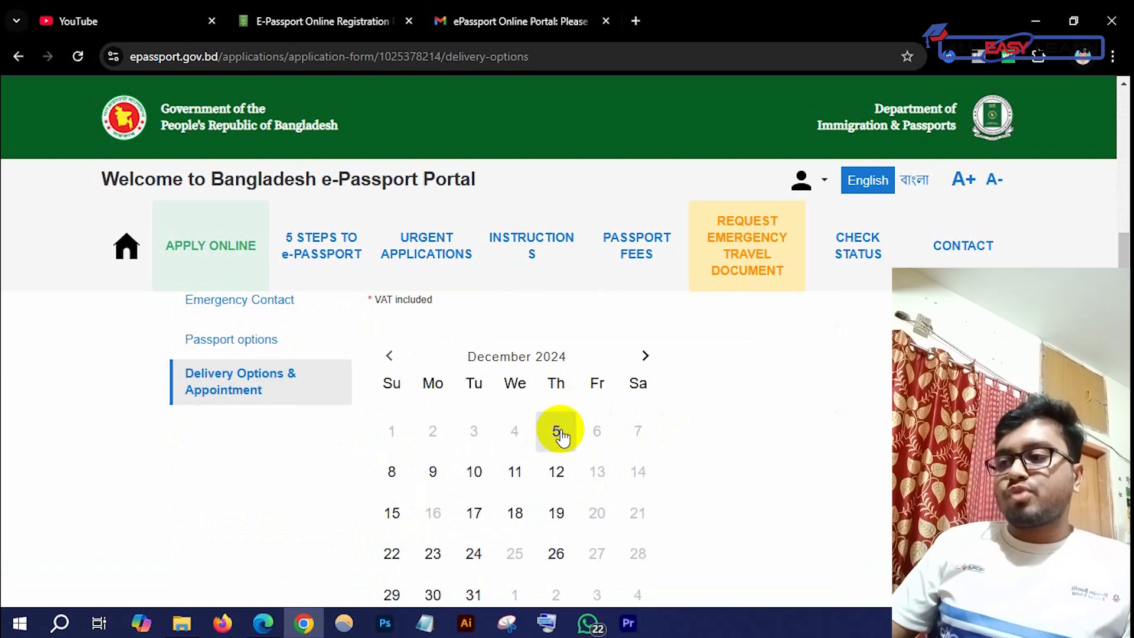
click(388, 475)
scroll(577, 444, down, 1)
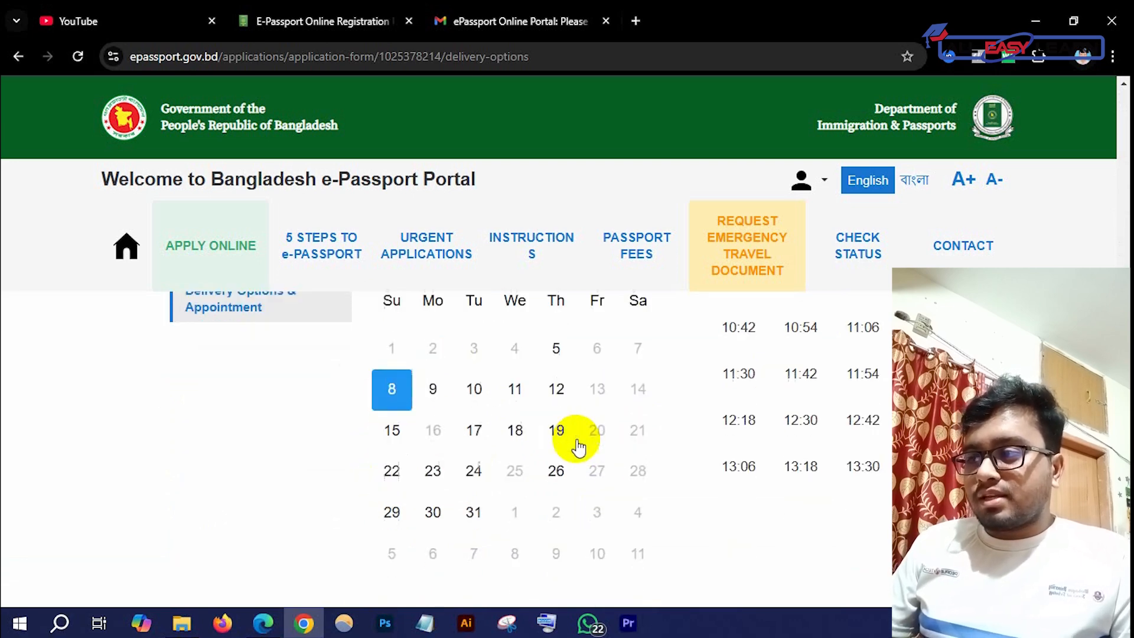
scroll(528, 454, up, 1)
scroll(542, 458, up, 1)
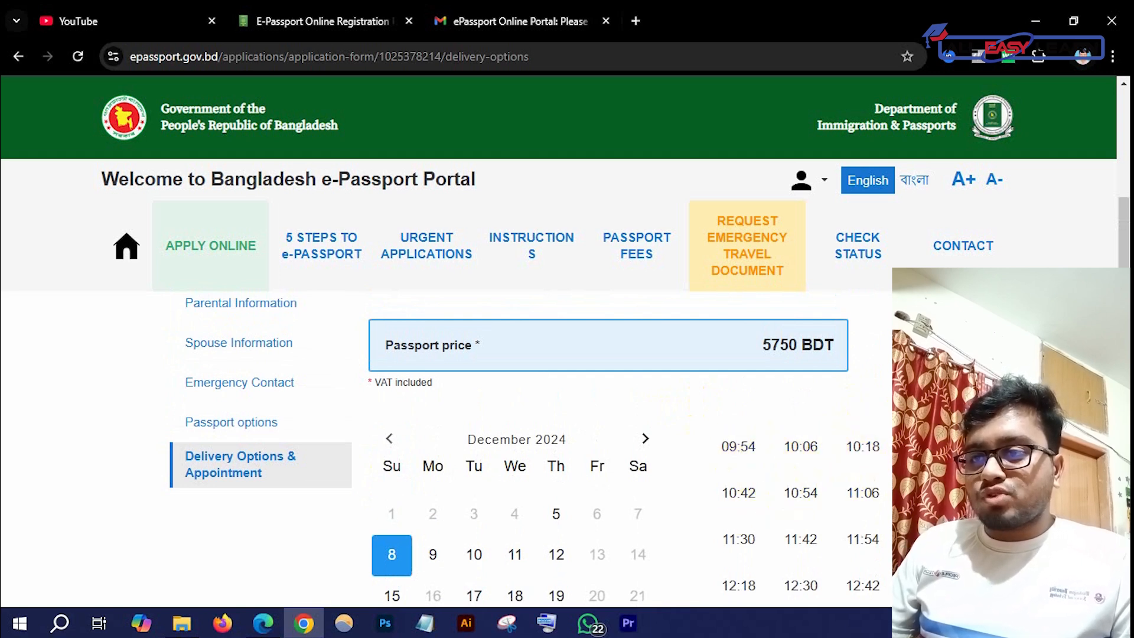
scroll(827, 455, down, 4)
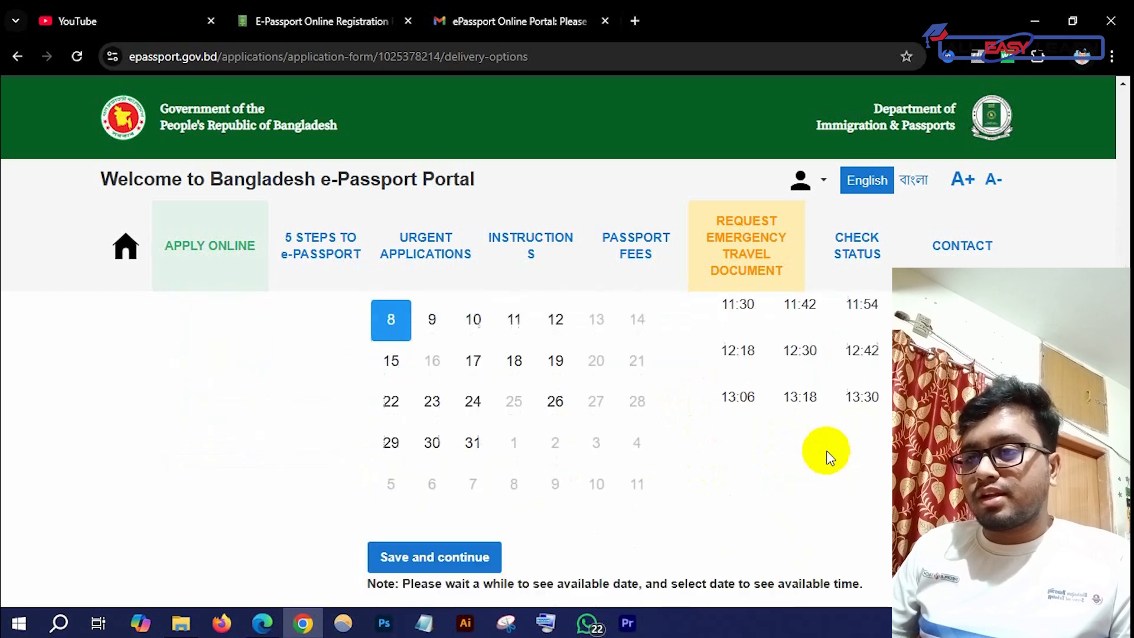
scroll(827, 455, down, 2)
click(412, 462)
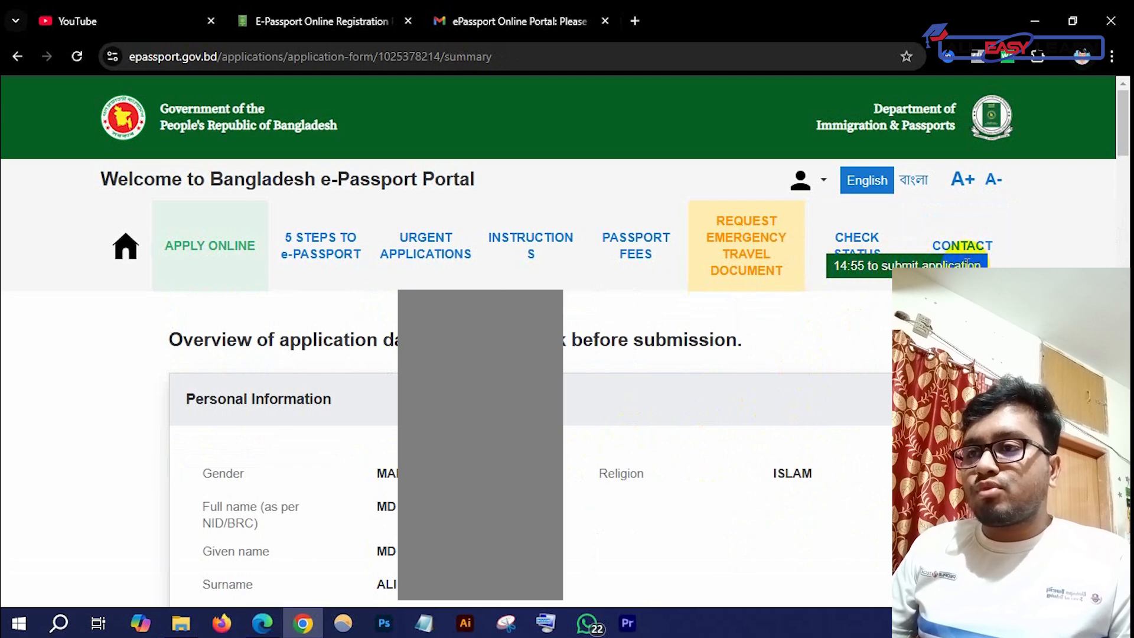
scroll(649, 502, down, 1)
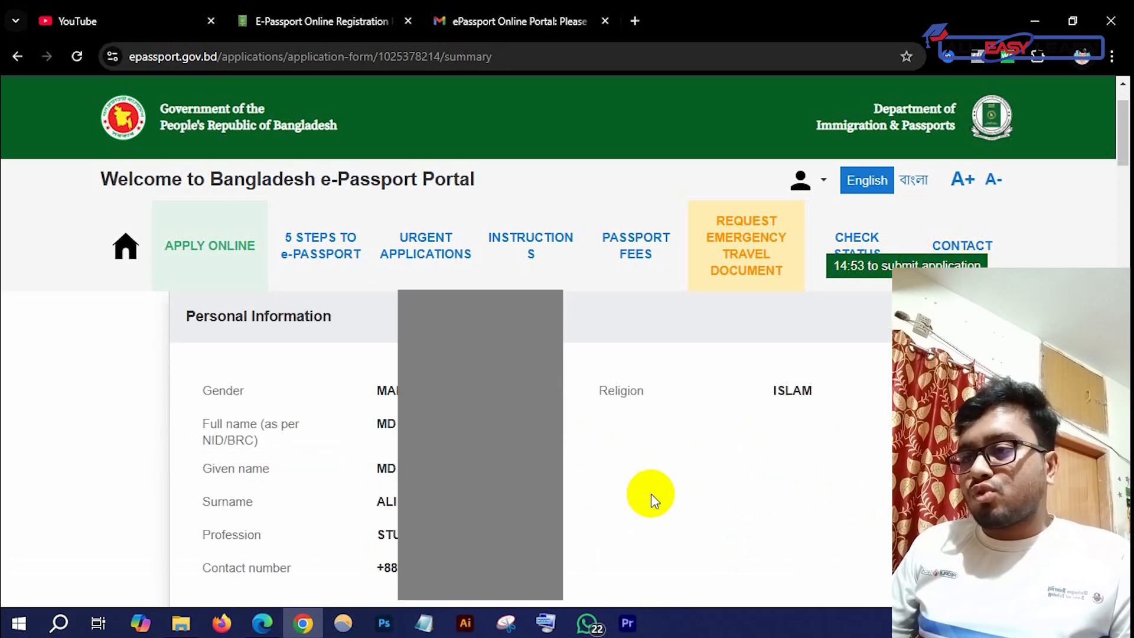
scroll(654, 501, up, 1)
scroll(643, 485, down, 2)
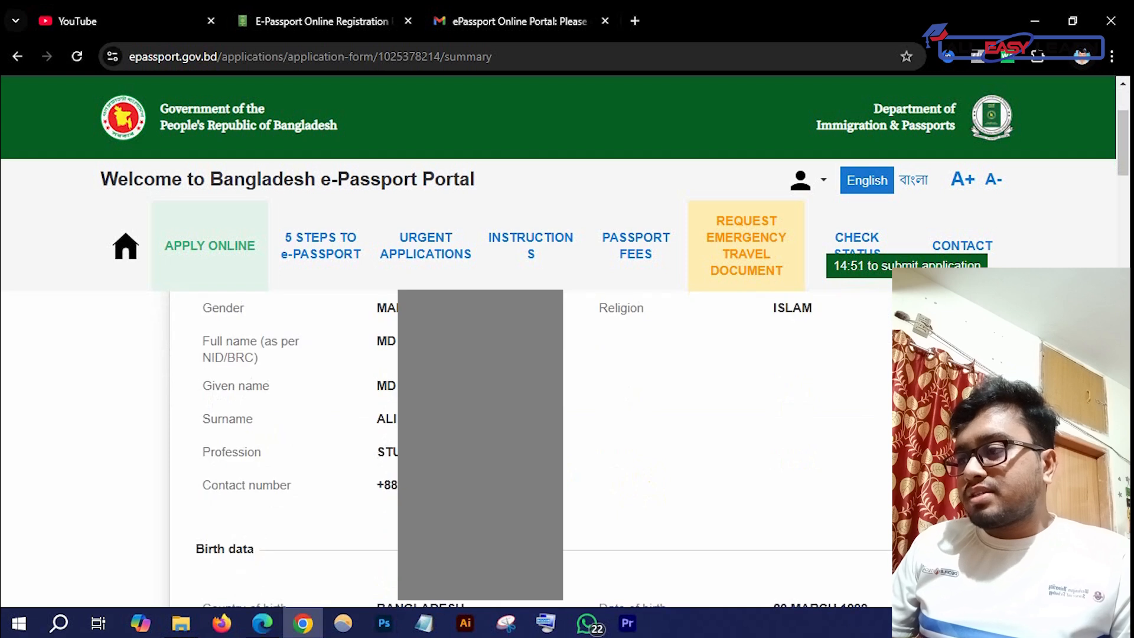
scroll(369, 354, up, 1)
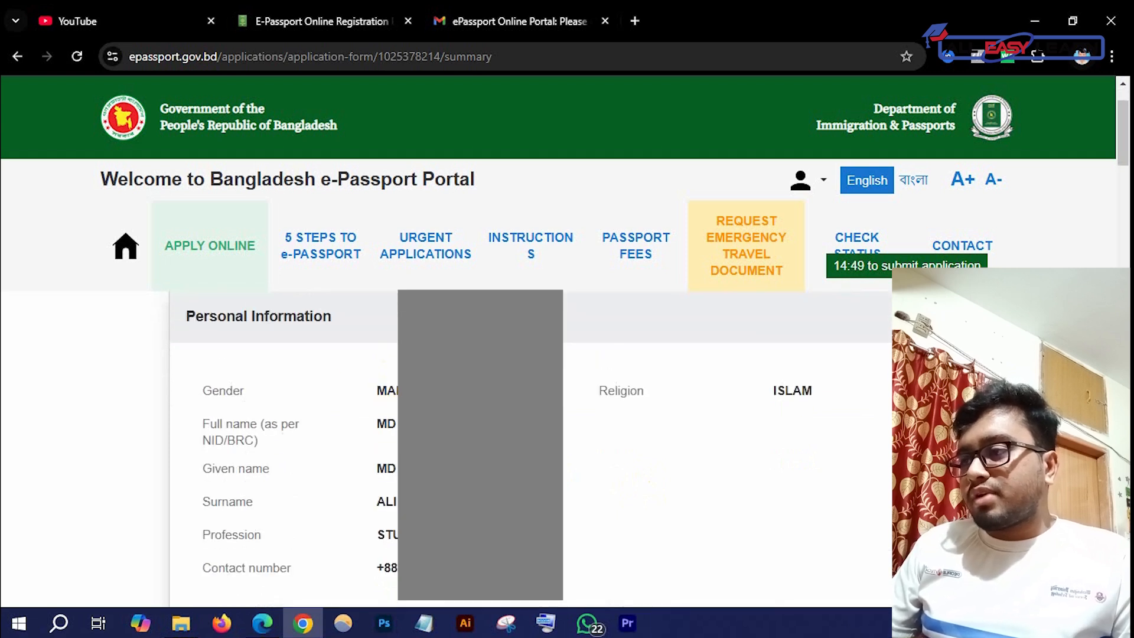
scroll(532, 449, down, 1)
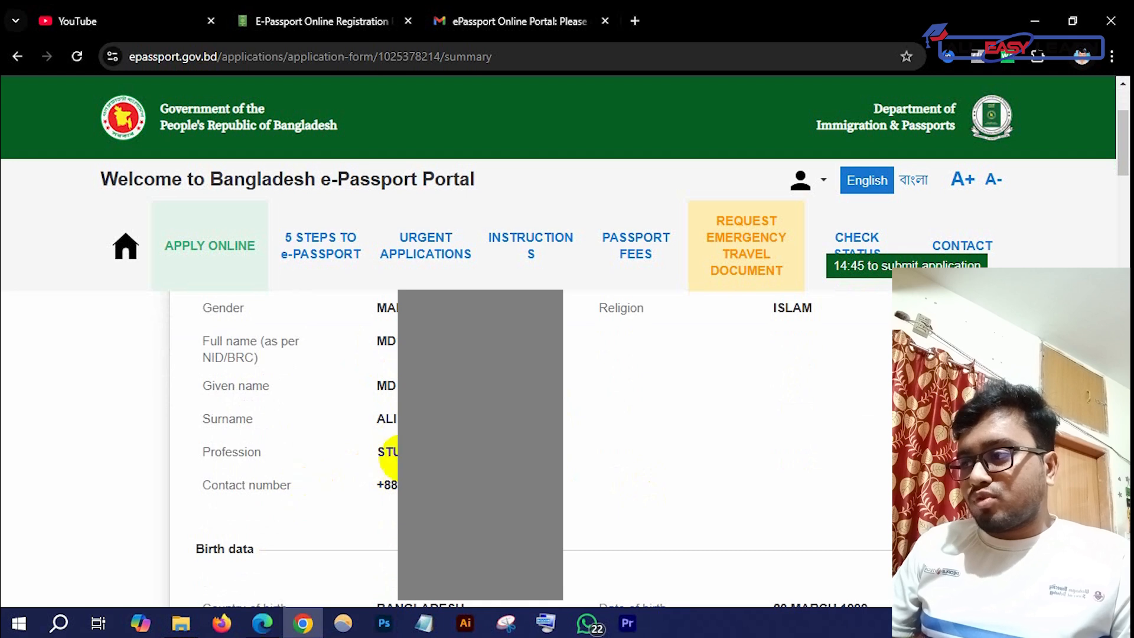
scroll(532, 449, down, 3)
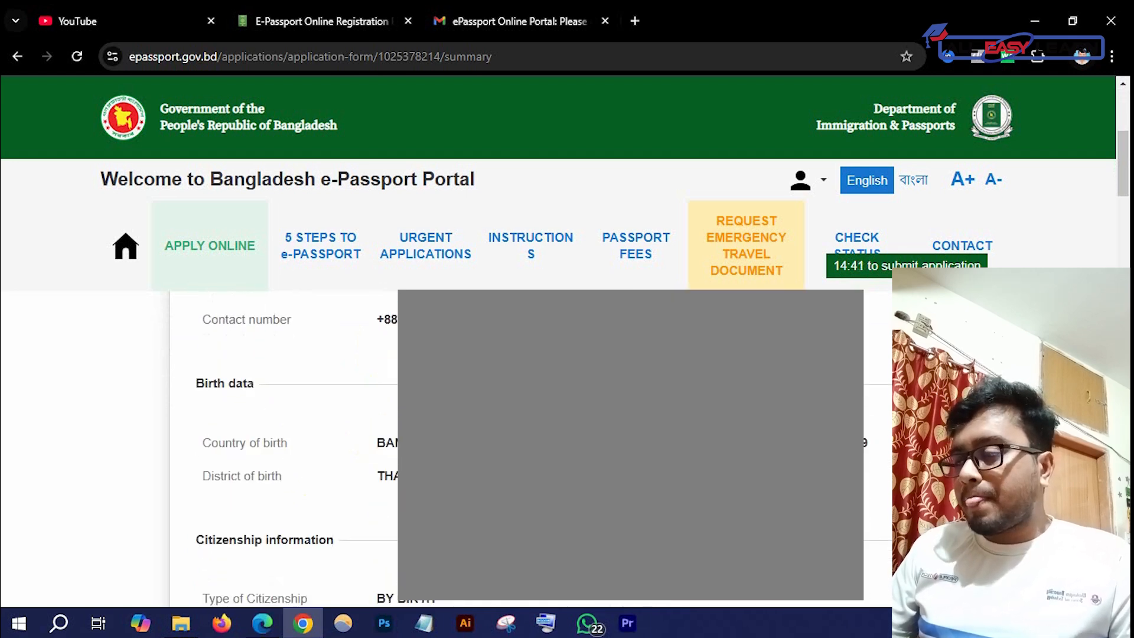
scroll(291, 384, down, 1)
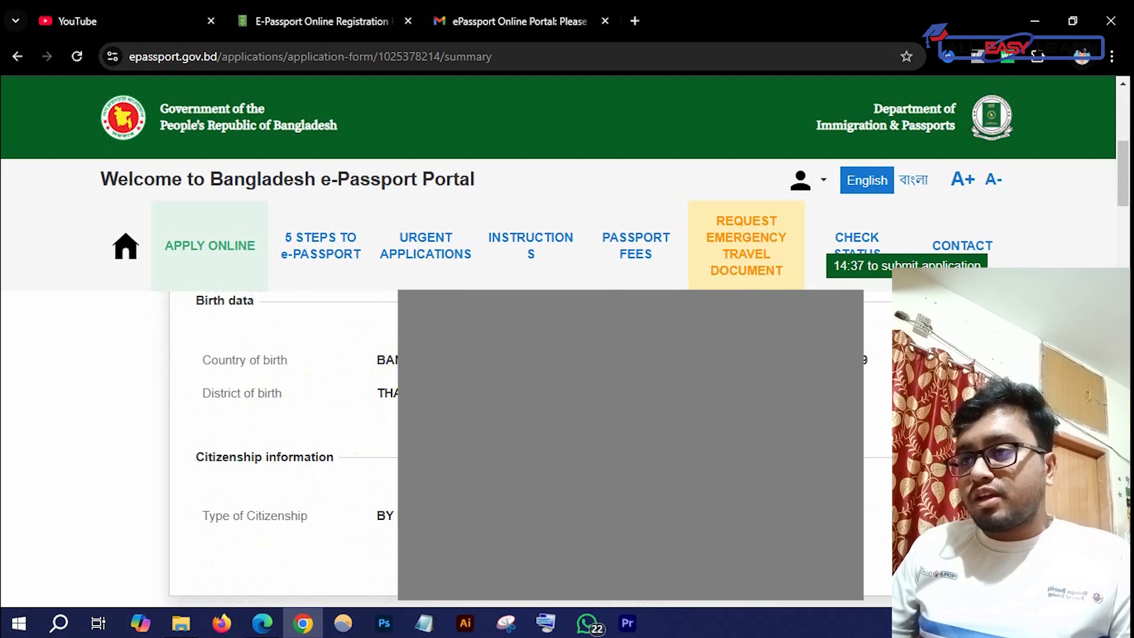
scroll(532, 449, down, 1)
scroll(283, 449, down, 7)
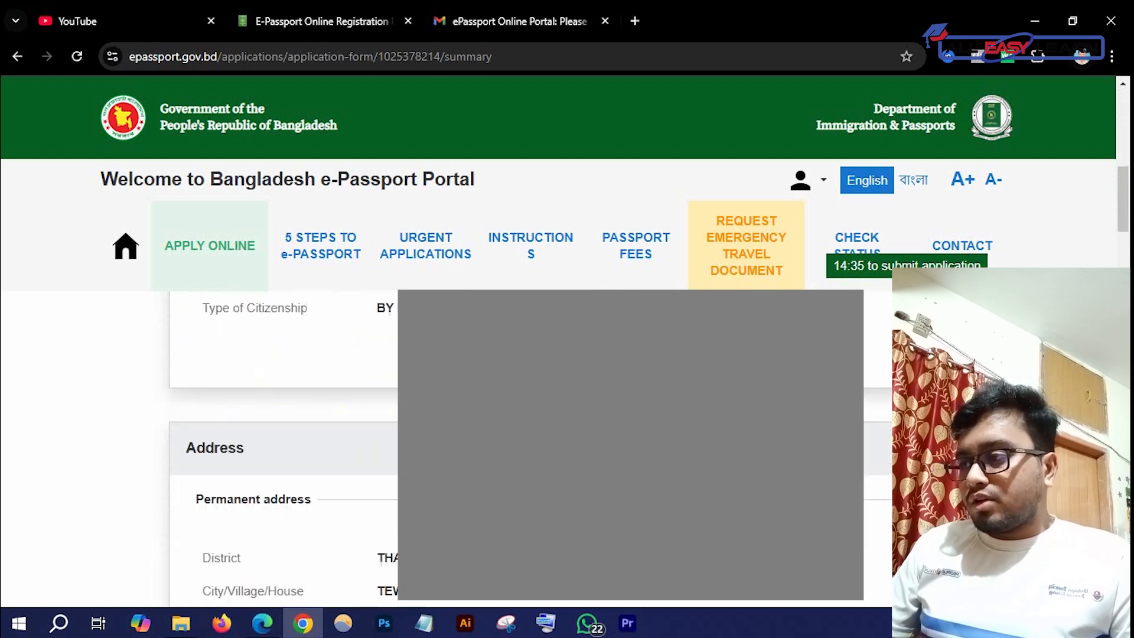
scroll(283, 449, up, 15)
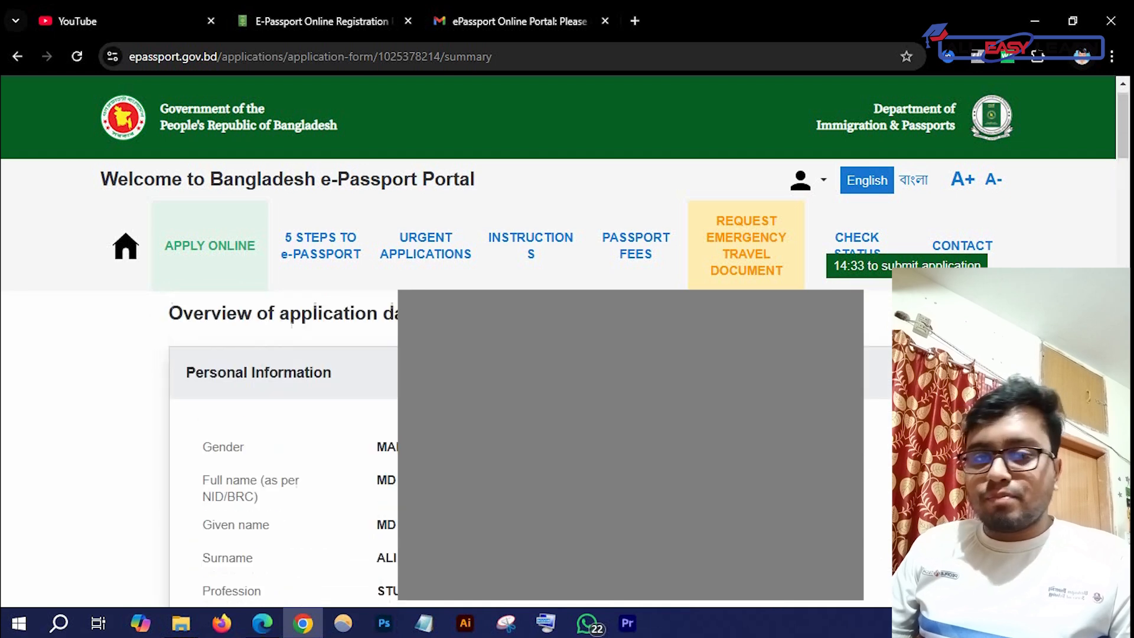
scroll(283, 449, down, 1)
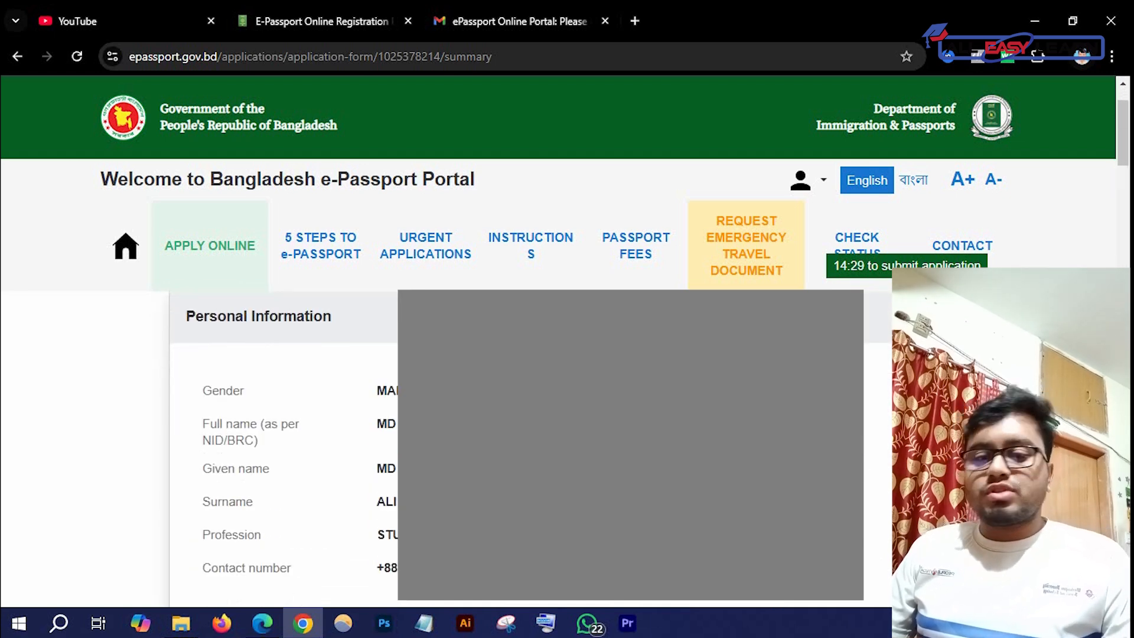
click(868, 615)
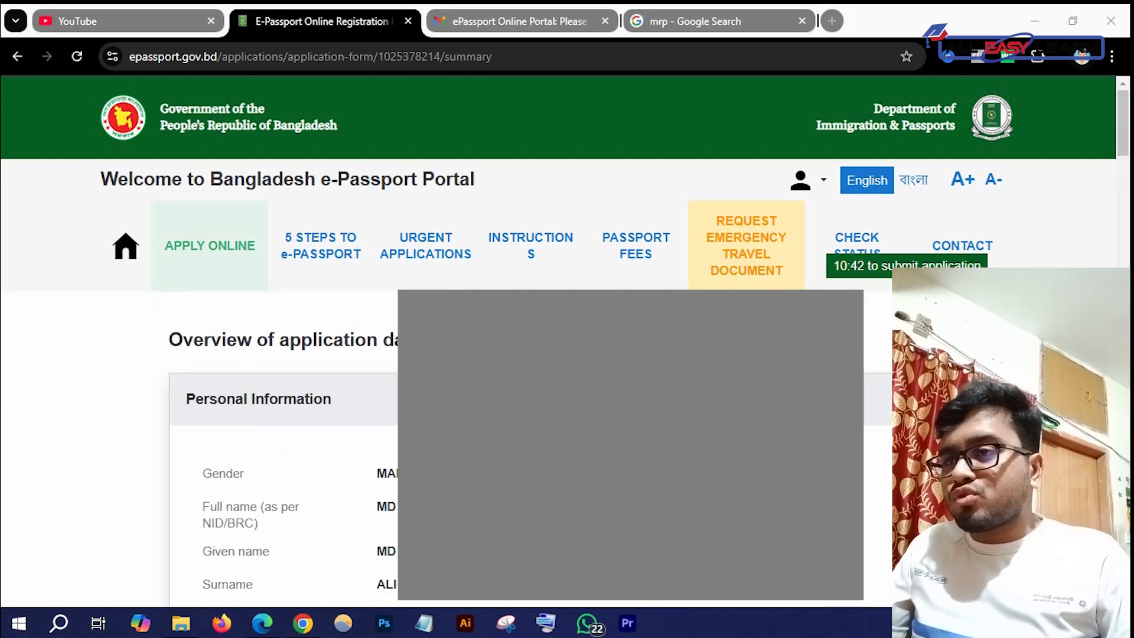
scroll(283, 449, down, 6)
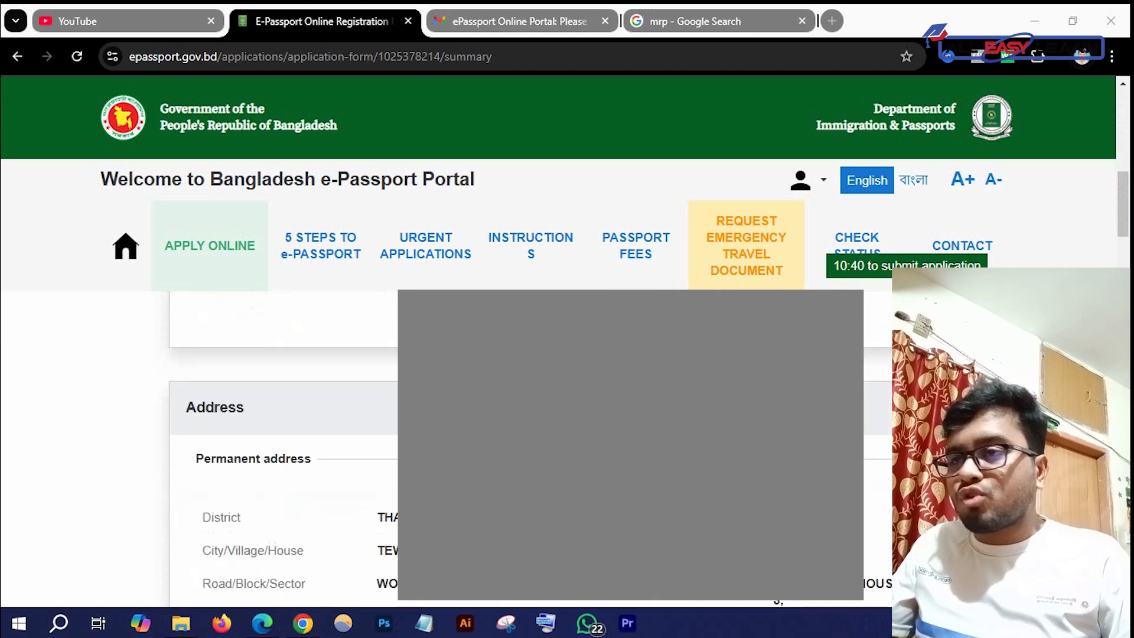
scroll(283, 449, down, 1)
scroll(283, 449, up, 1)
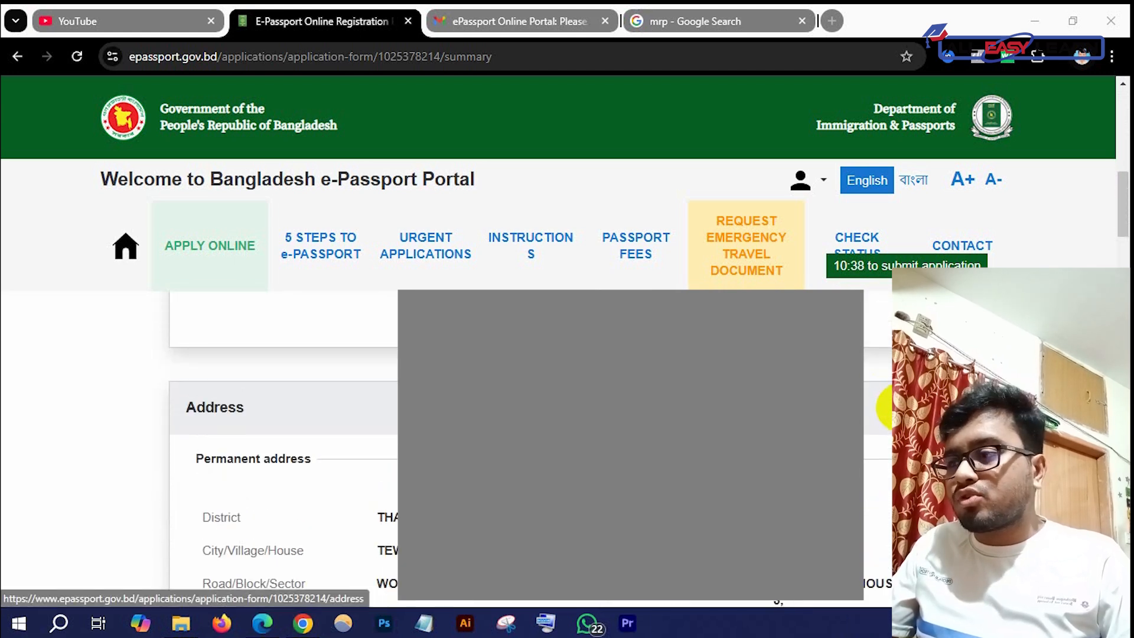
scroll(284, 449, down, 3)
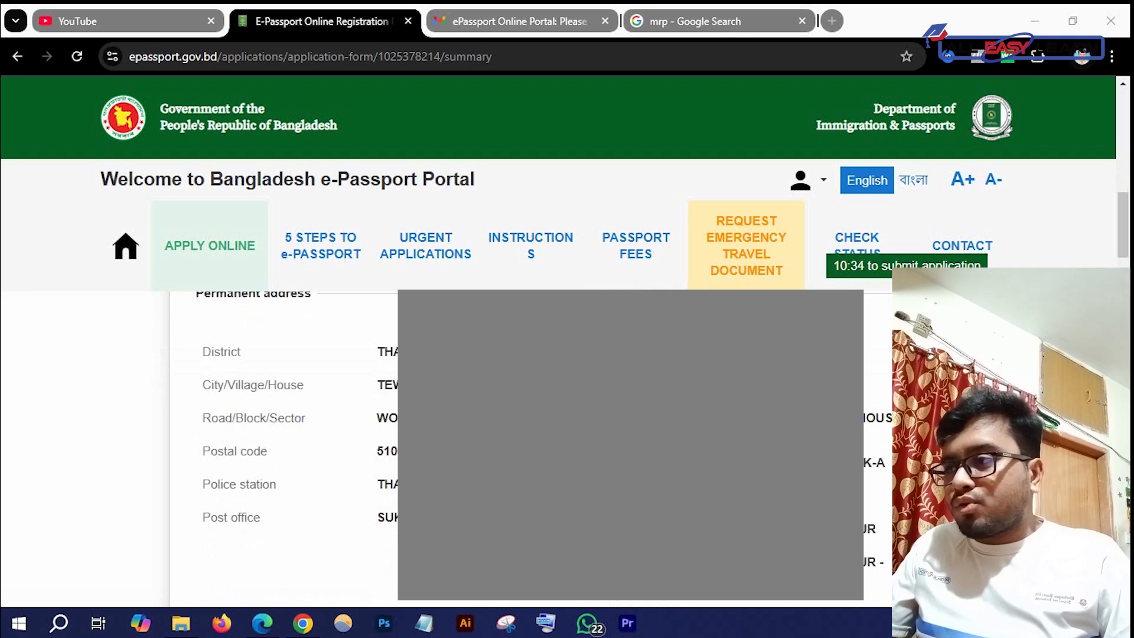
scroll(284, 449, up, 2)
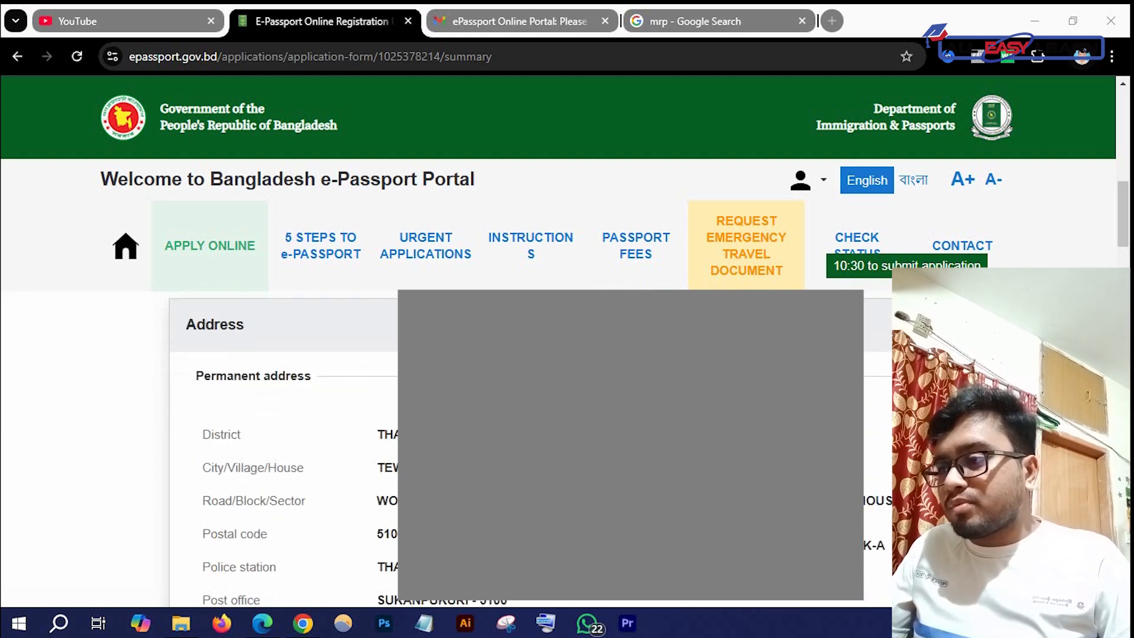
scroll(283, 449, down, 15)
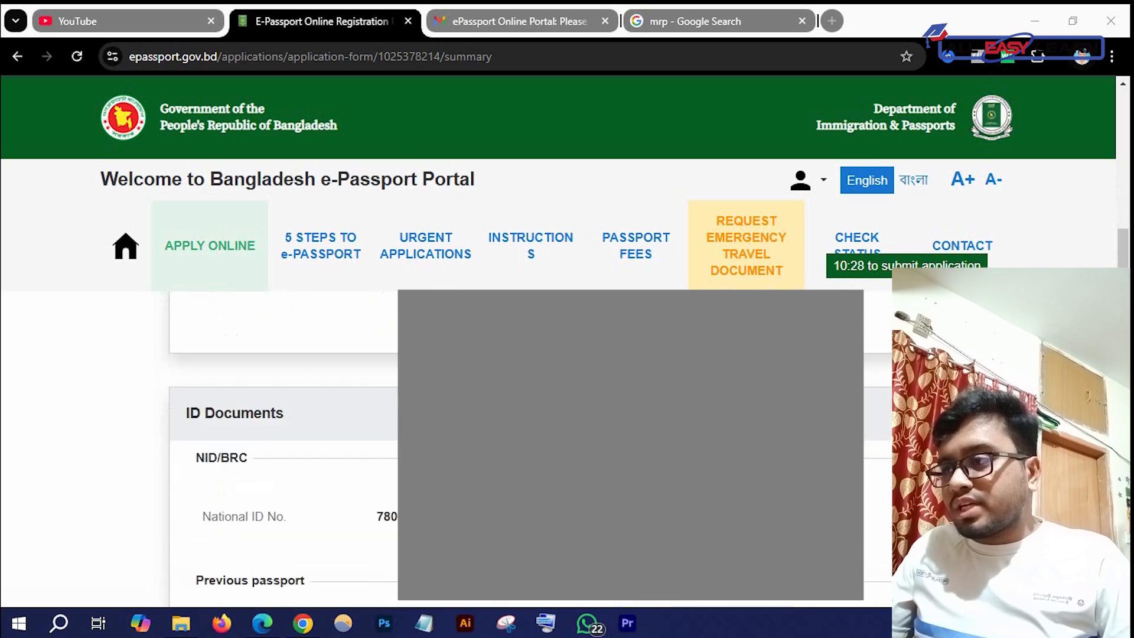
scroll(284, 449, down, 15)
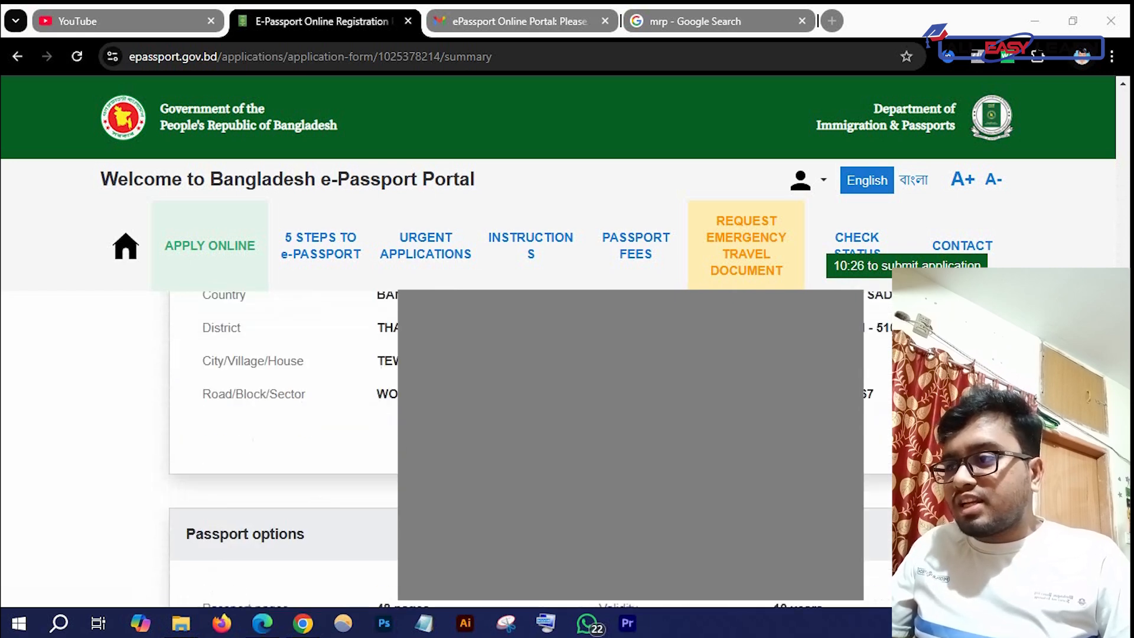
scroll(127, 354, up, 1)
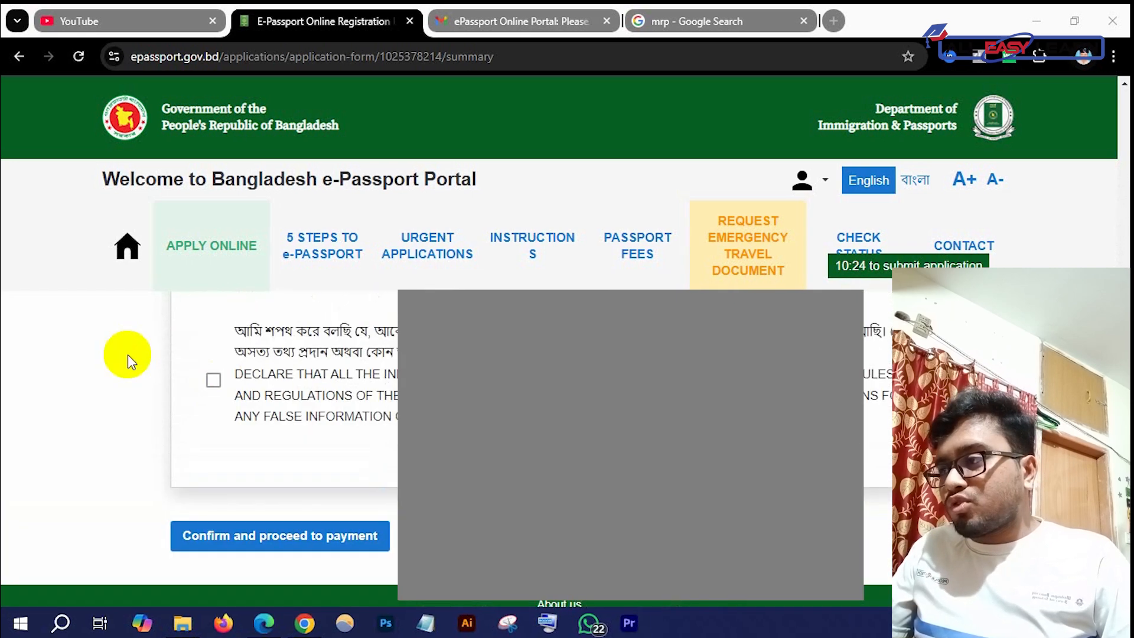
Tick the truthfulness declaration and confirm the application data with 'Confirm and proceed to payment'
click(208, 384)
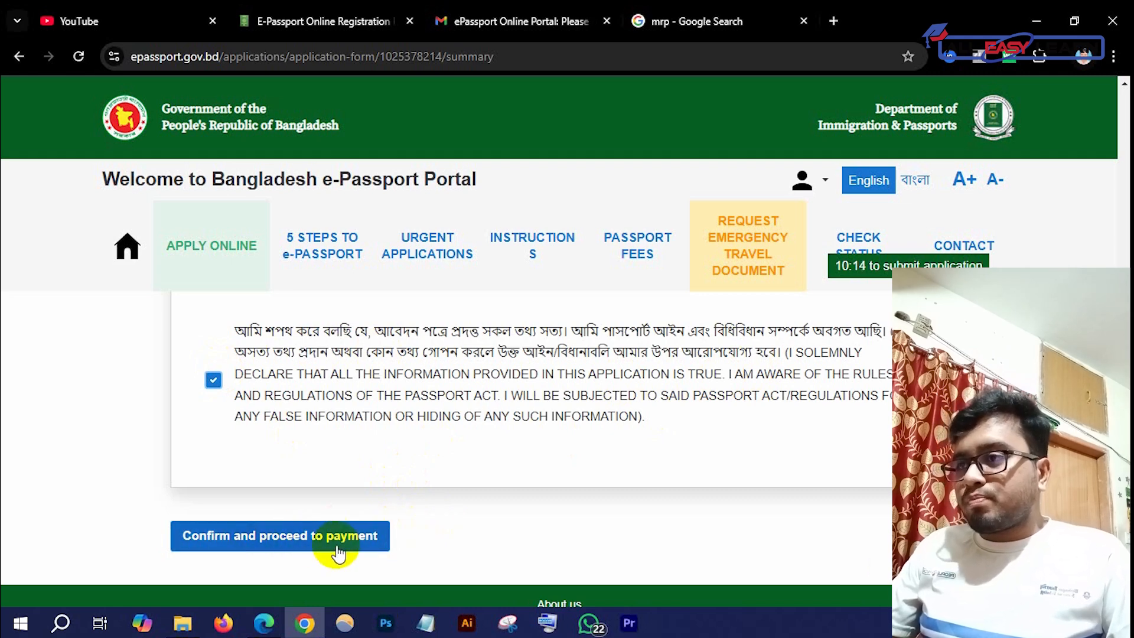
click(355, 537)
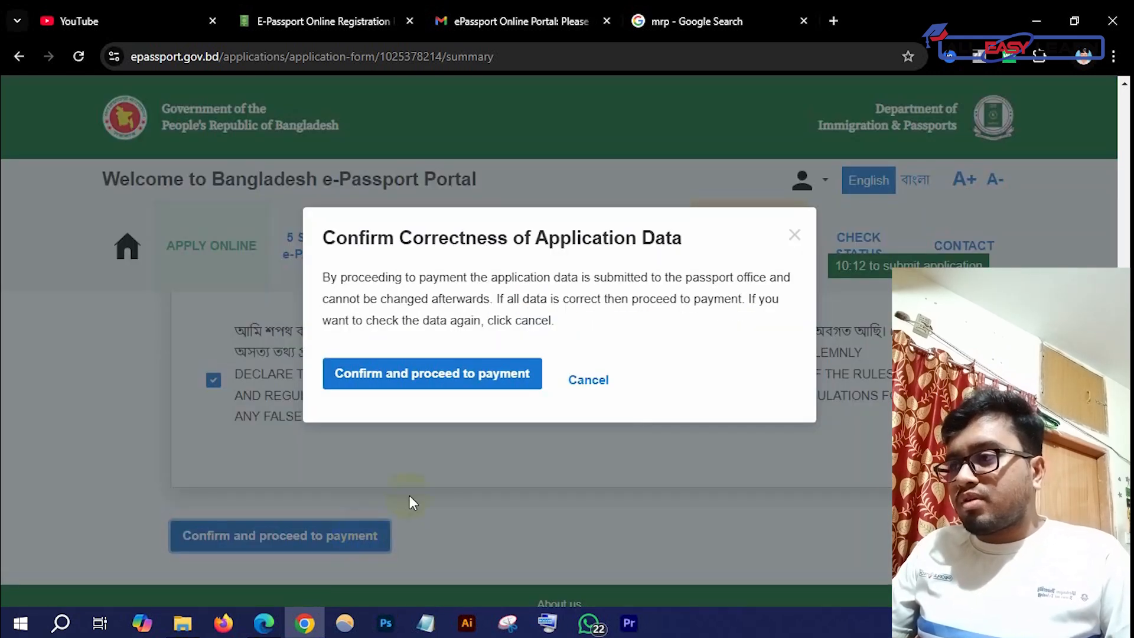
click(473, 374)
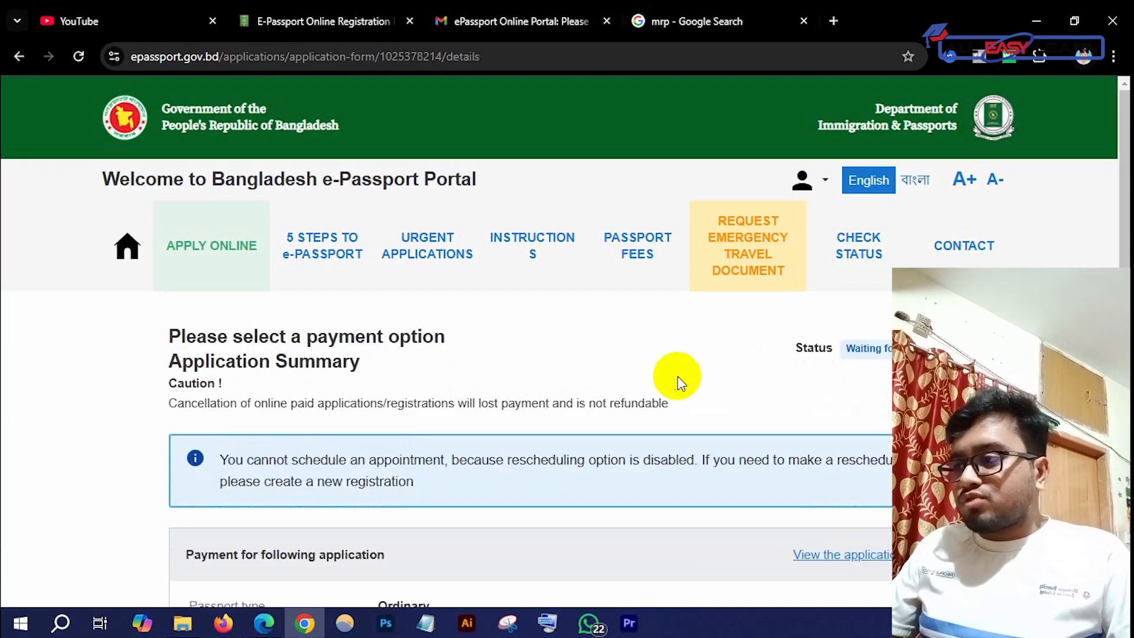
Select 'Offline payment' under Payment options and continue to the applications list
scroll(656, 443, down, 3)
scroll(651, 448, down, 1)
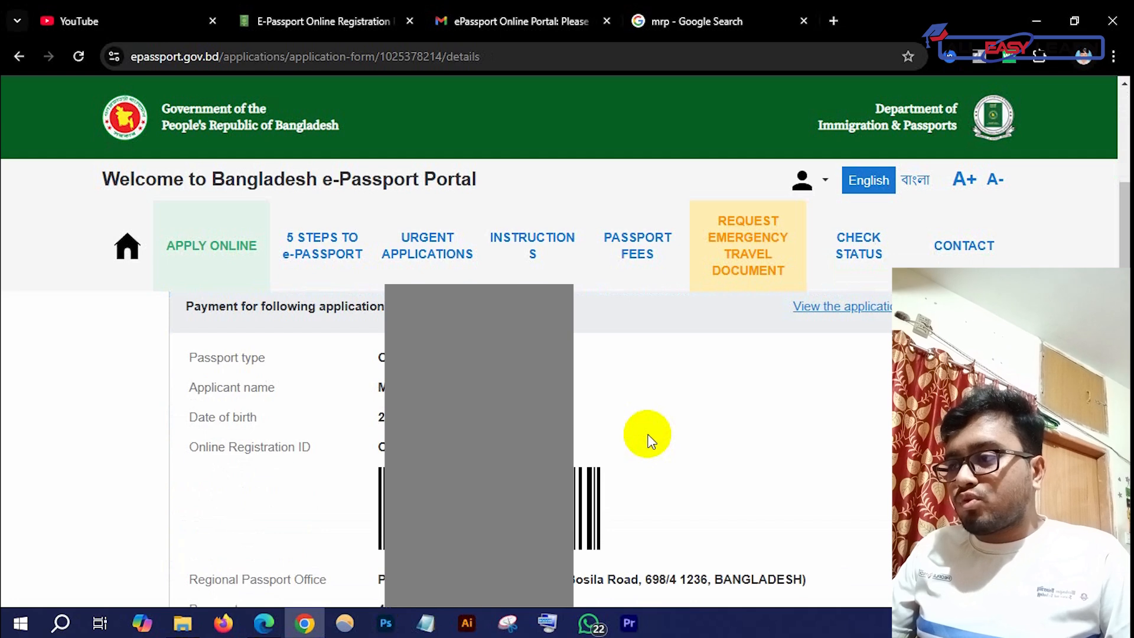
scroll(648, 436, down, 5)
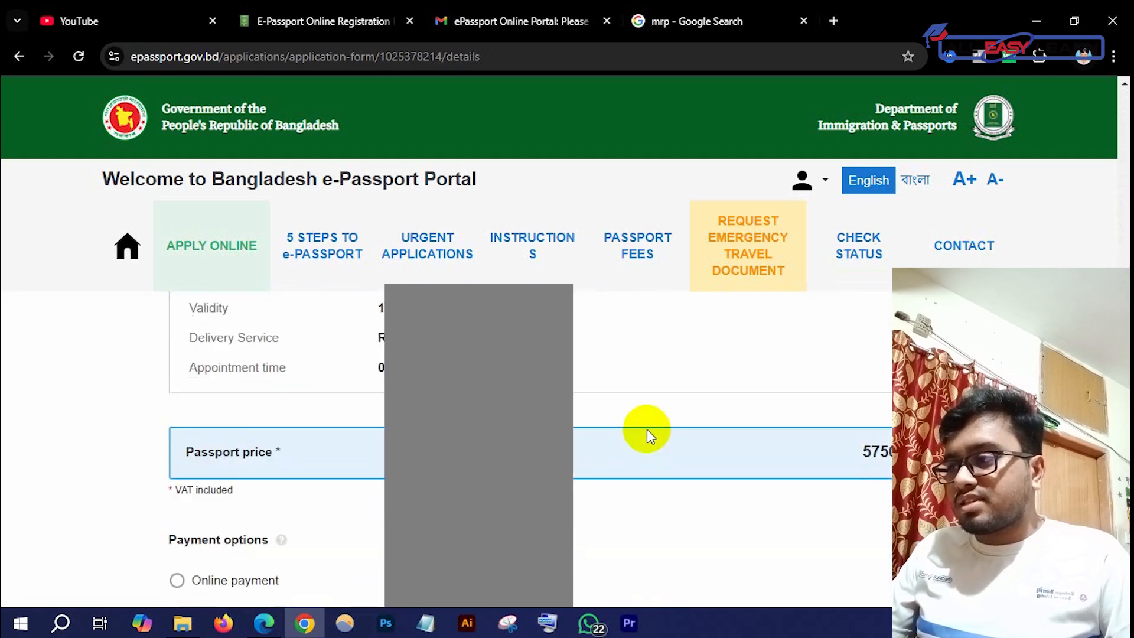
scroll(647, 428, down, 2)
scroll(647, 429, up, 7)
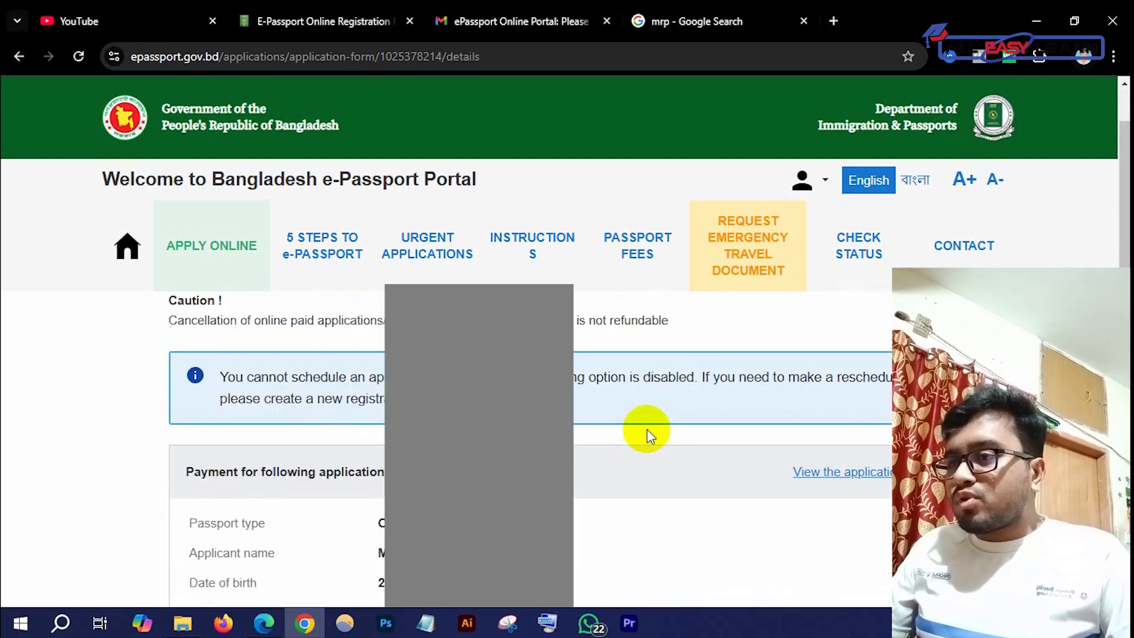
scroll(647, 429, down, 8)
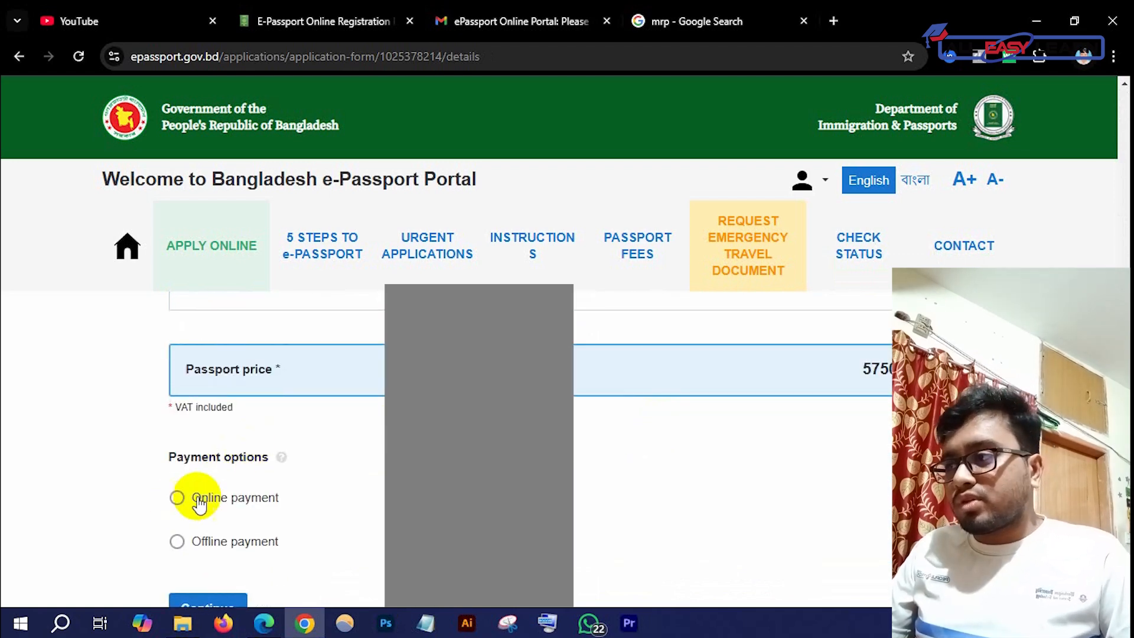
scroll(177, 501, up, 8)
scroll(357, 424, down, 8)
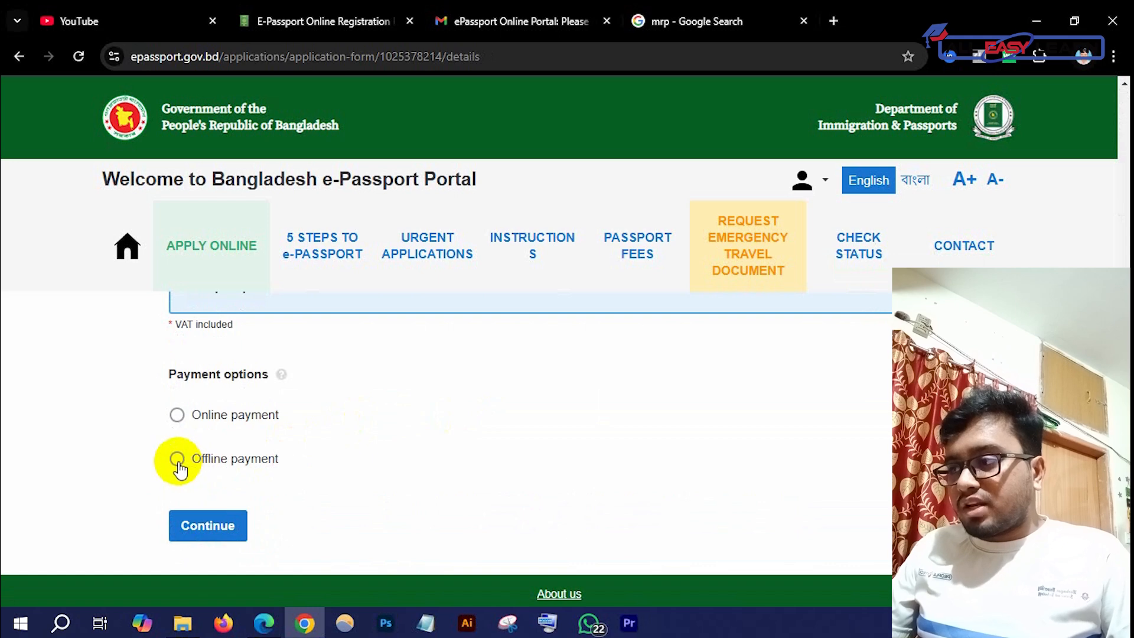
click(179, 461)
scroll(441, 442, down, 4)
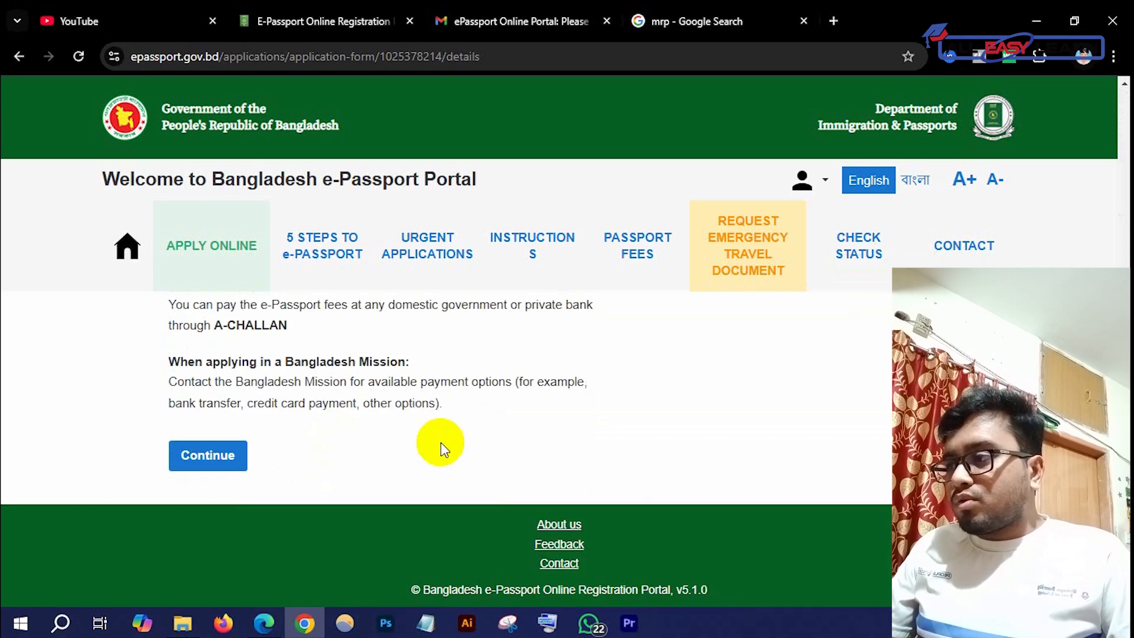
scroll(441, 438, up, 2)
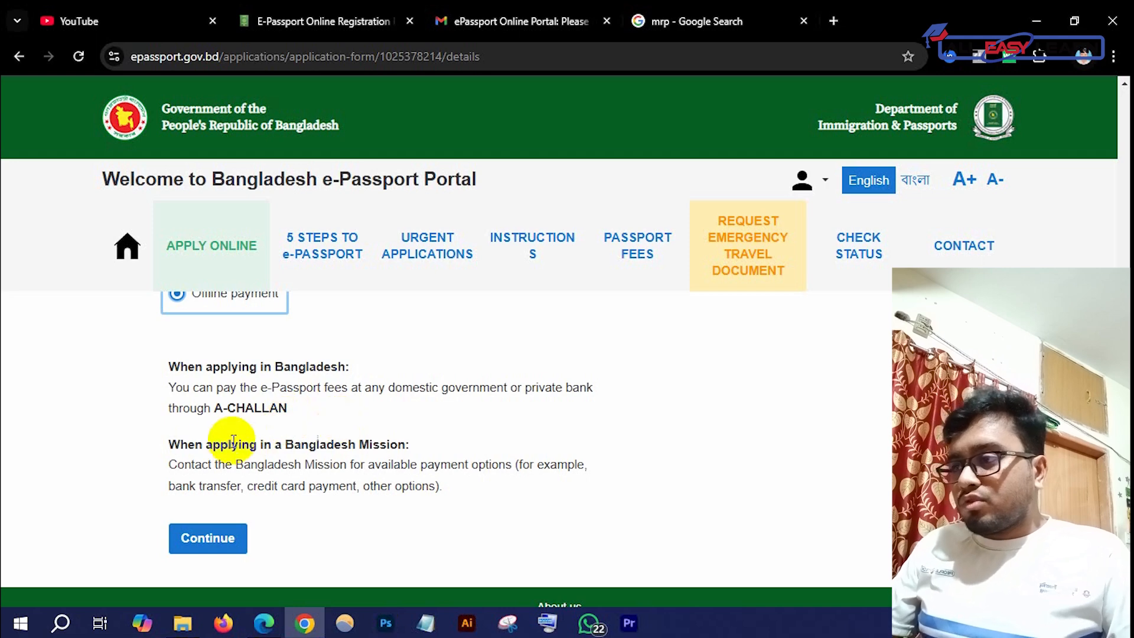
click(221, 539)
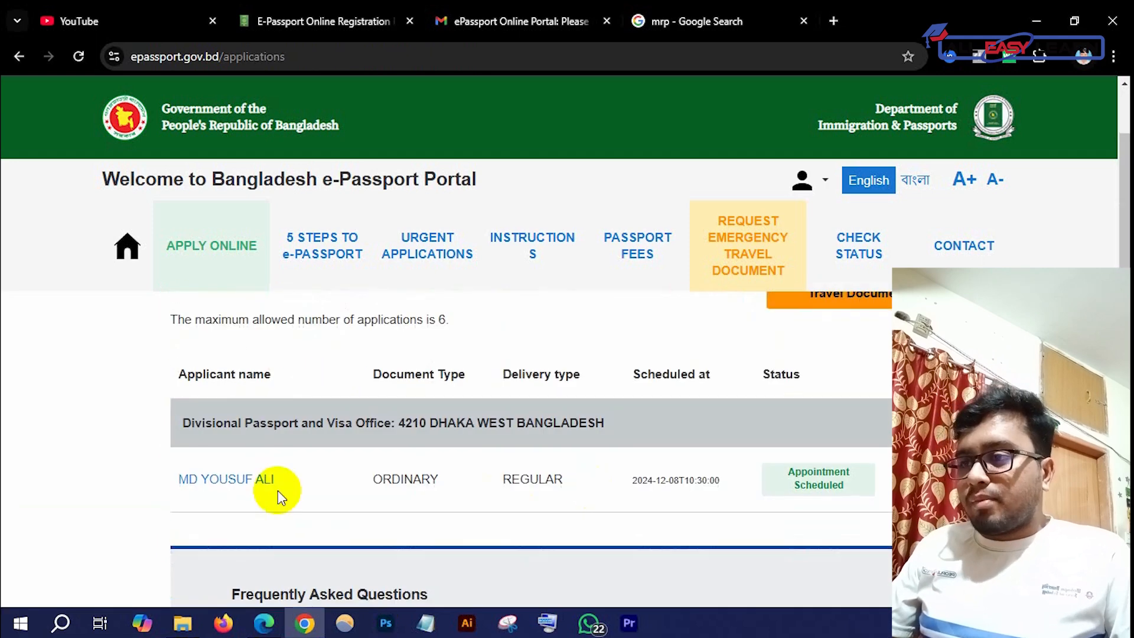
Open the scheduled application's details to see its appointment information and 5750 passport price
click(246, 481)
scroll(246, 481, down, 7)
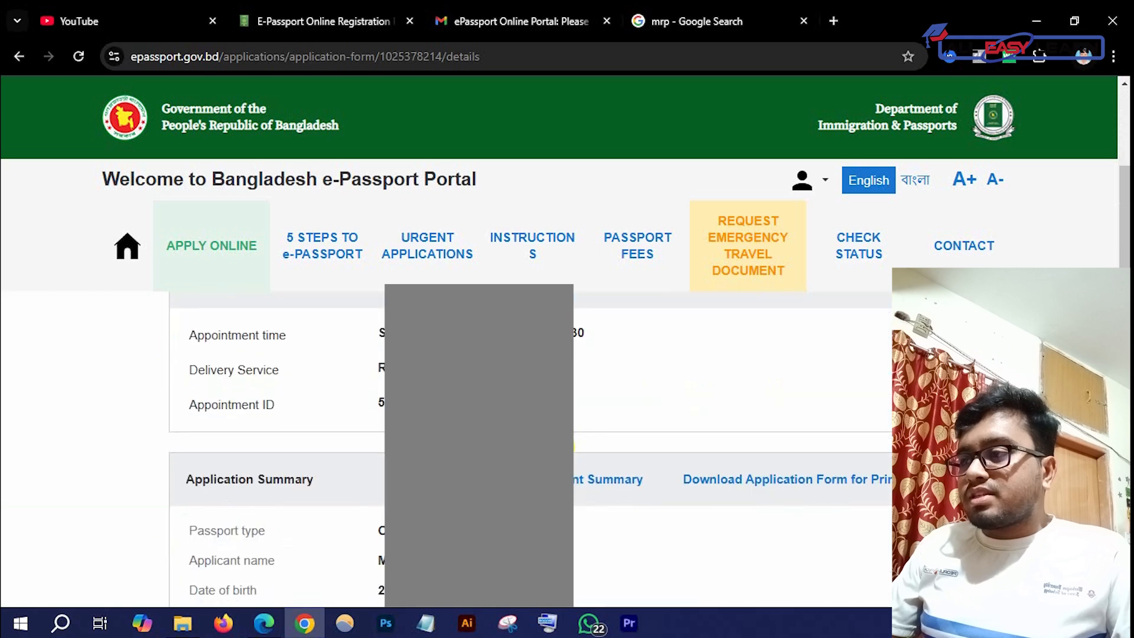
scroll(449, 449, down, 12)
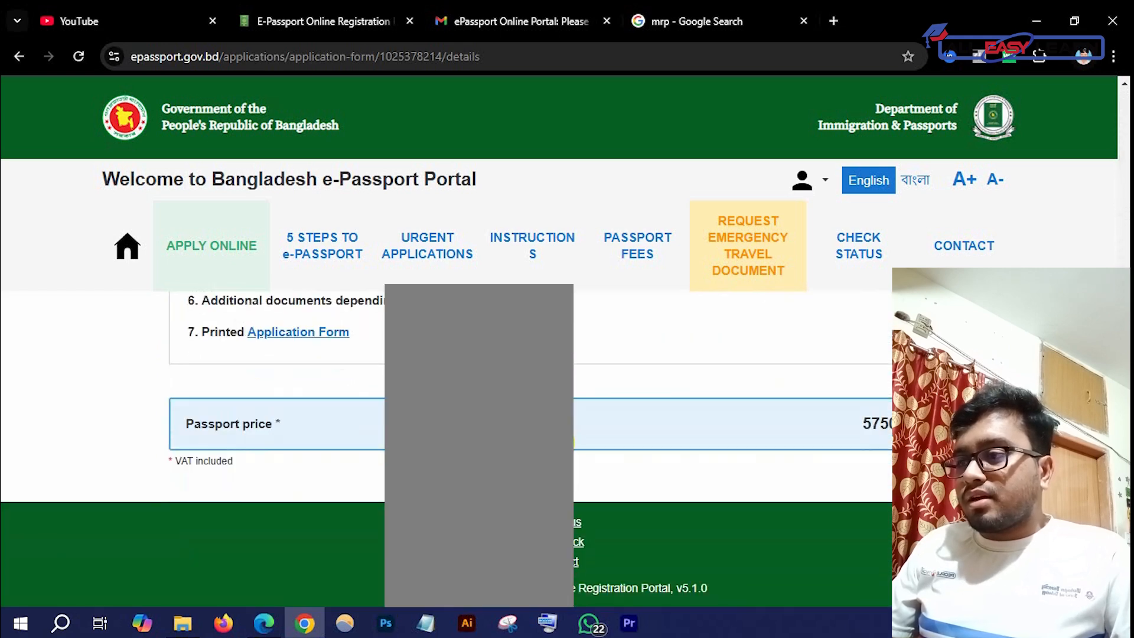
scroll(610, 419, up, 12)
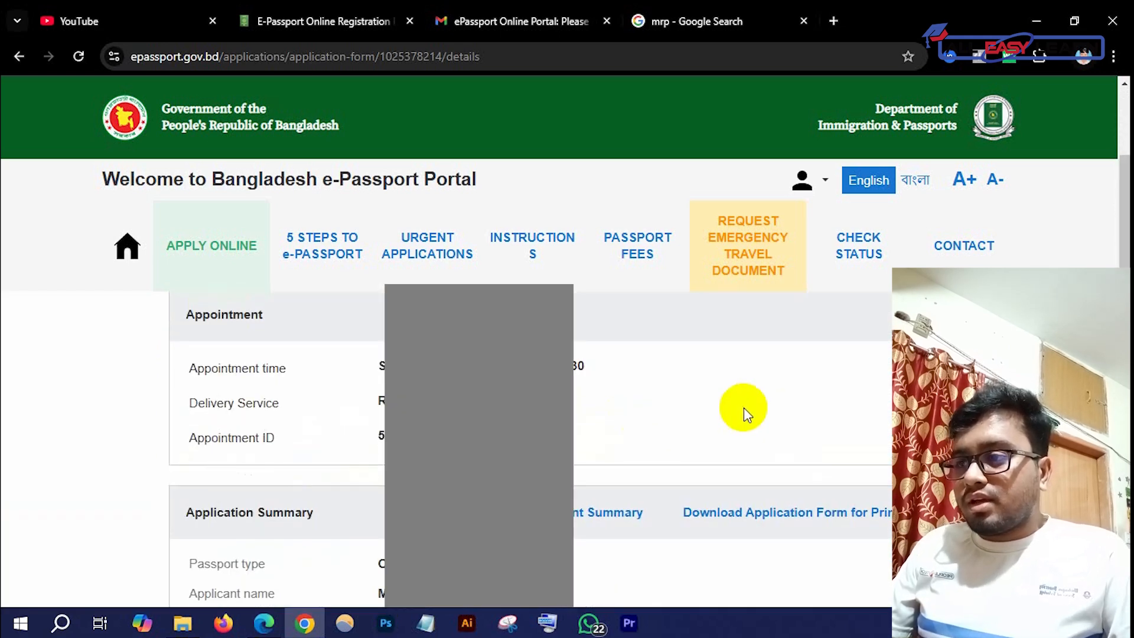